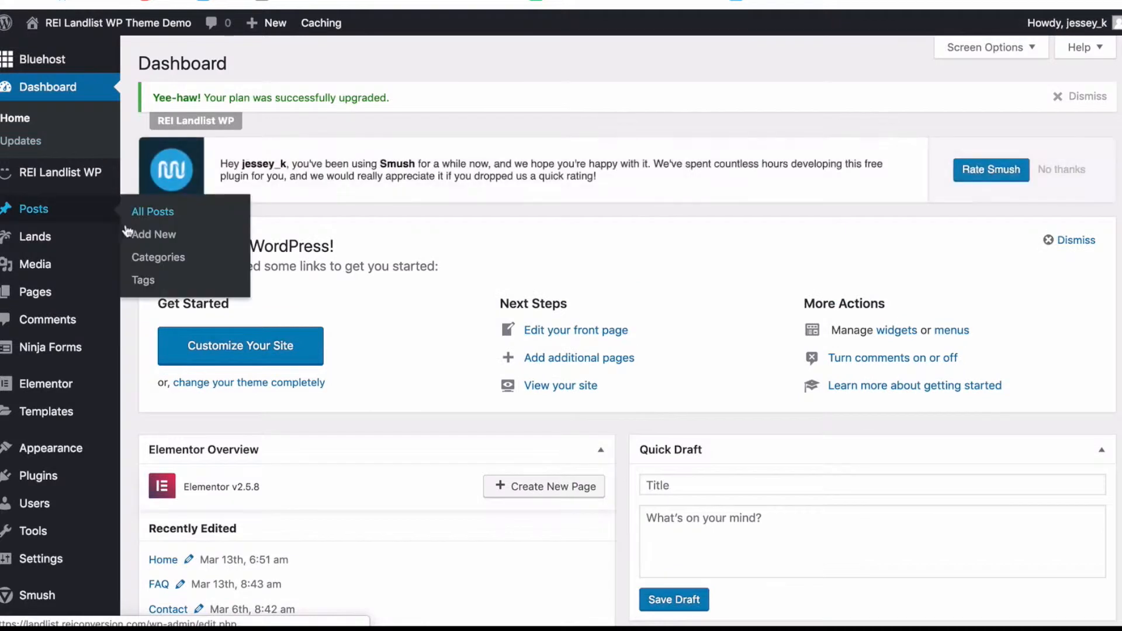
Step: Start a new land listing and look over its document settings
mouse_move(89, 244)
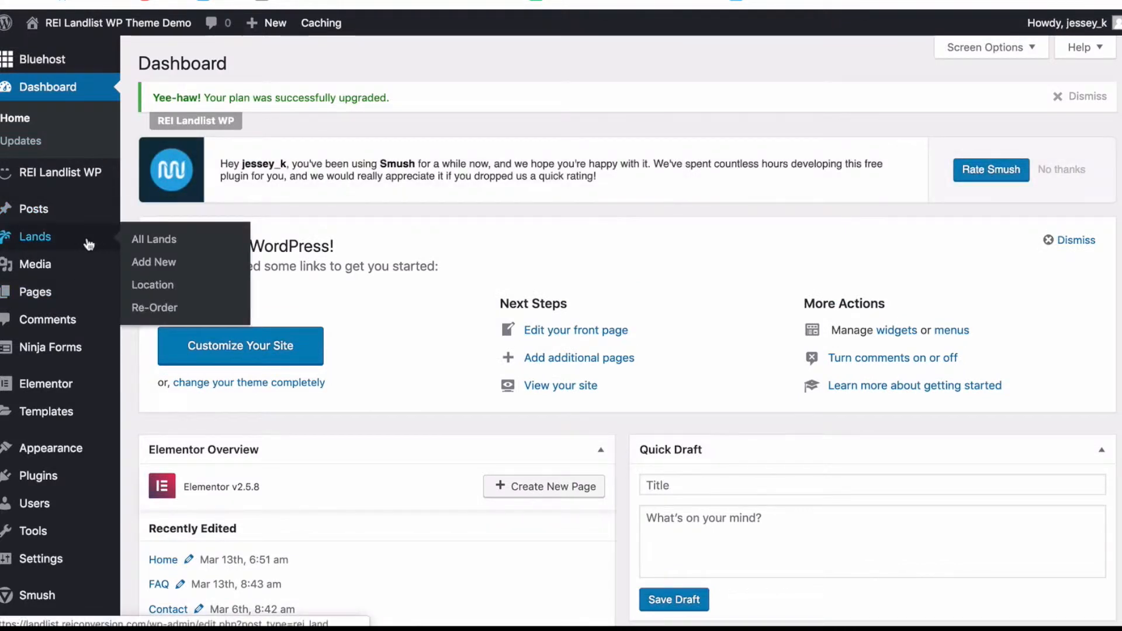
click(151, 265)
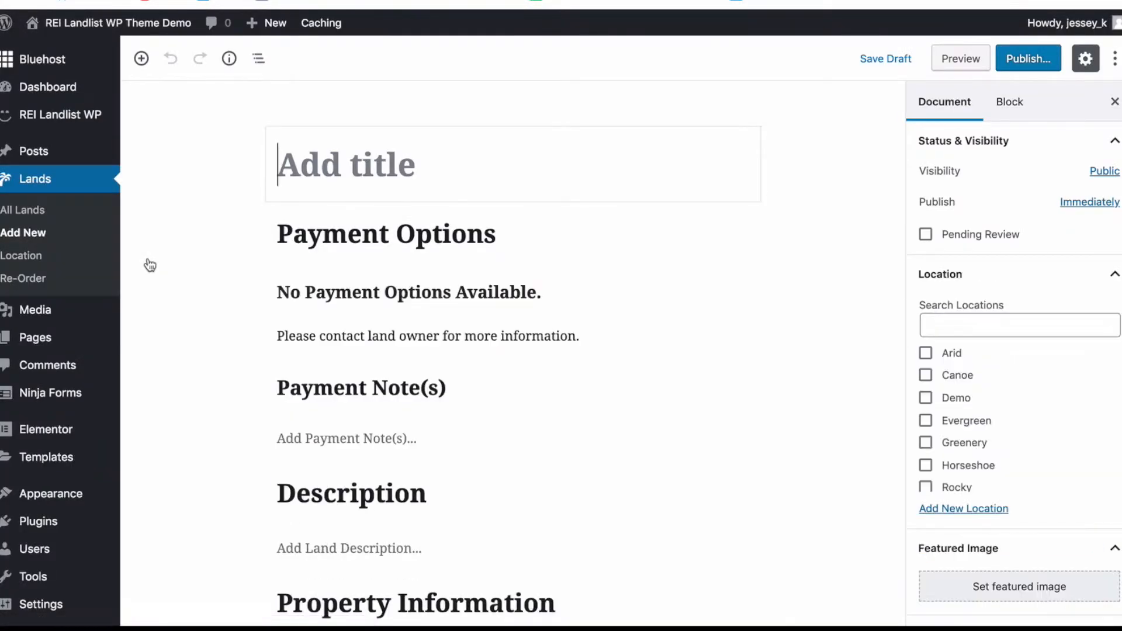
click(405, 169)
scroll(990, 173, down, 5)
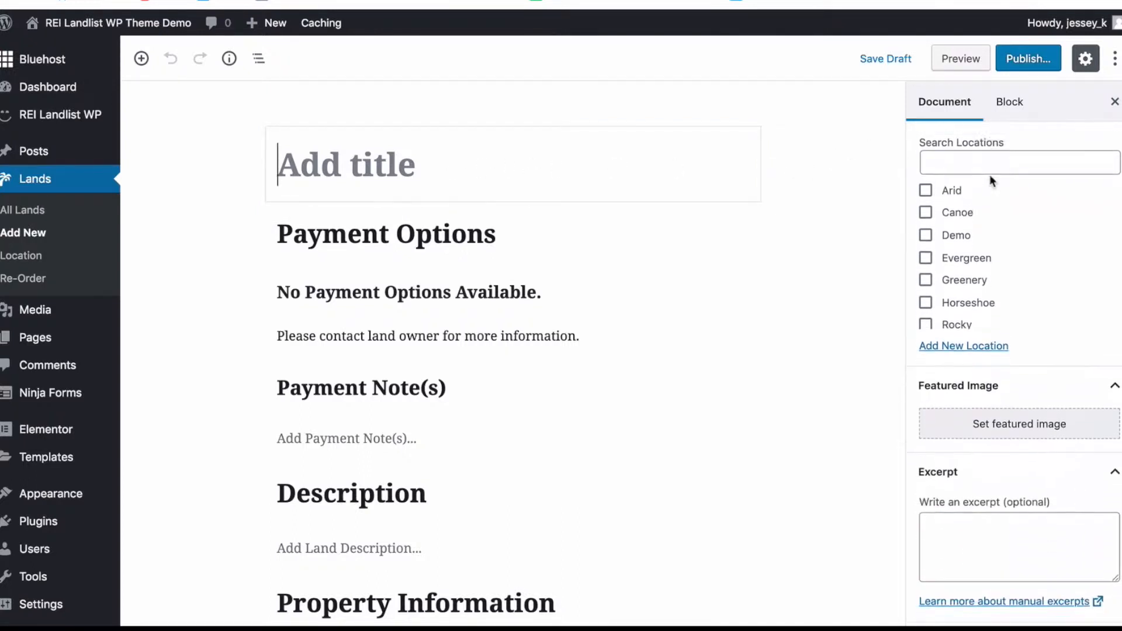
scroll(990, 174, up, 4)
scroll(990, 174, up, 1)
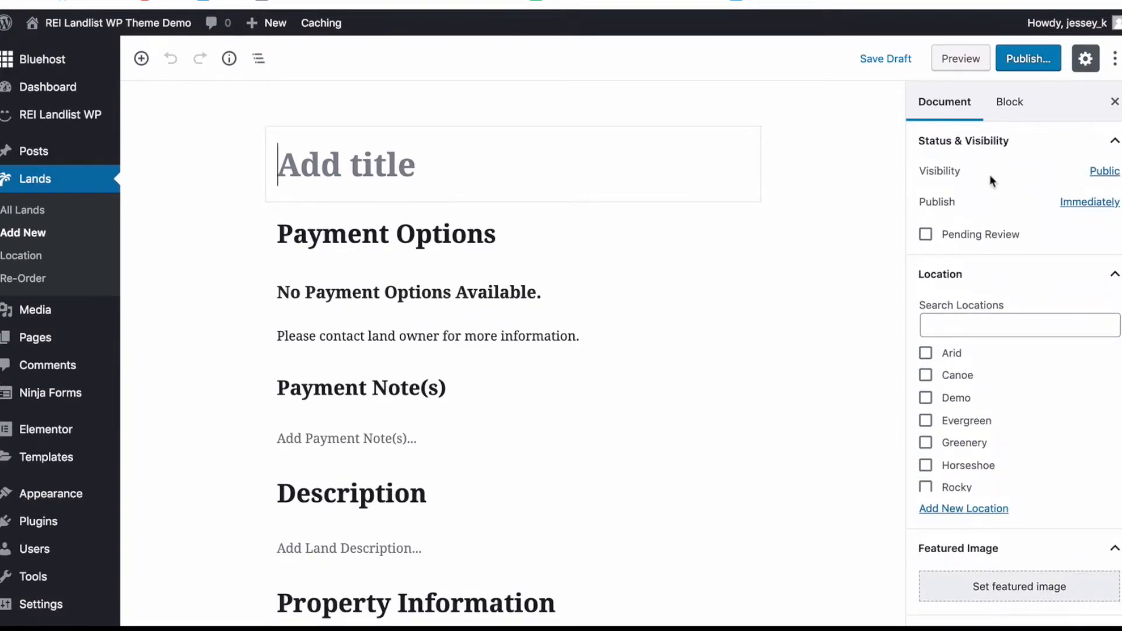
Step: Assign the land listing to the Evergreen location
click(931, 325)
scroll(947, 399, down, 2)
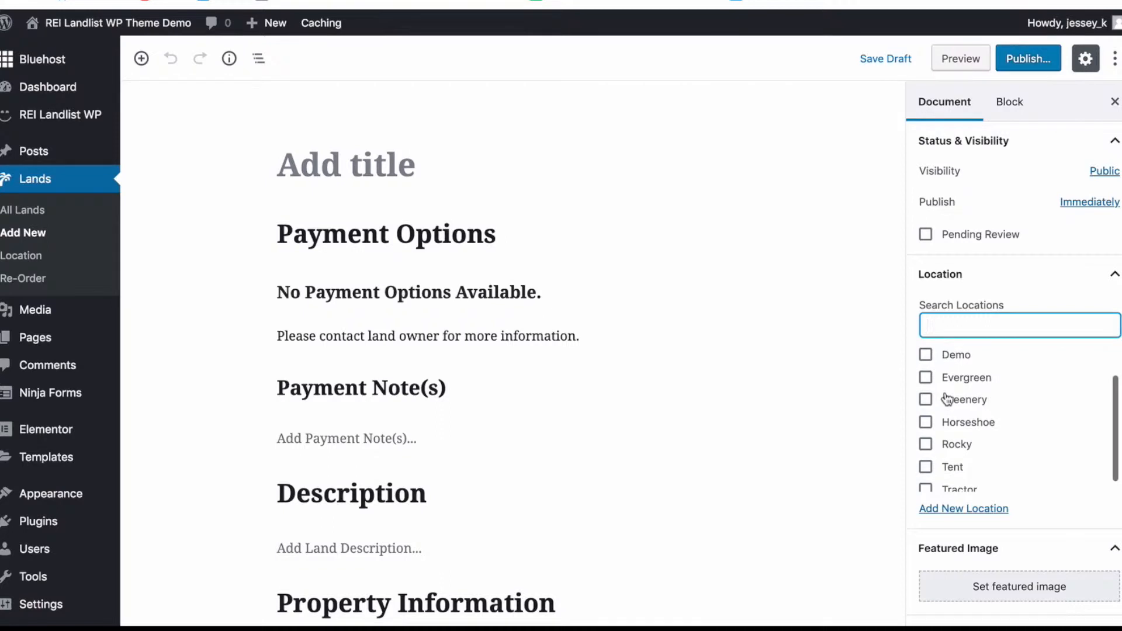
scroll(947, 399, up, 2)
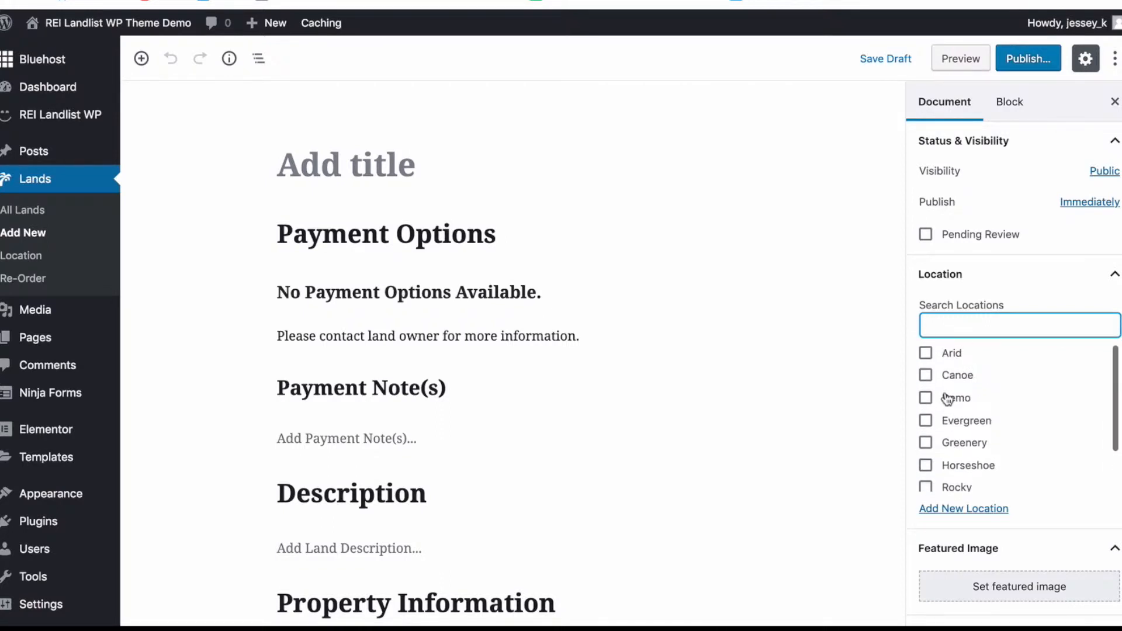
click(926, 422)
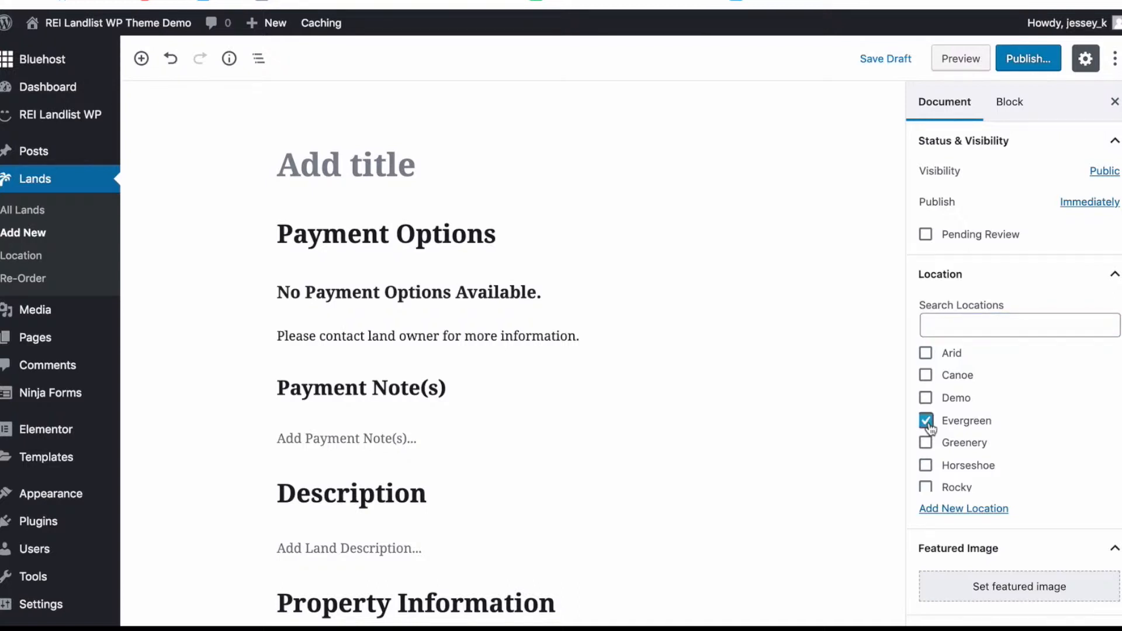
scroll(948, 383, down, 2)
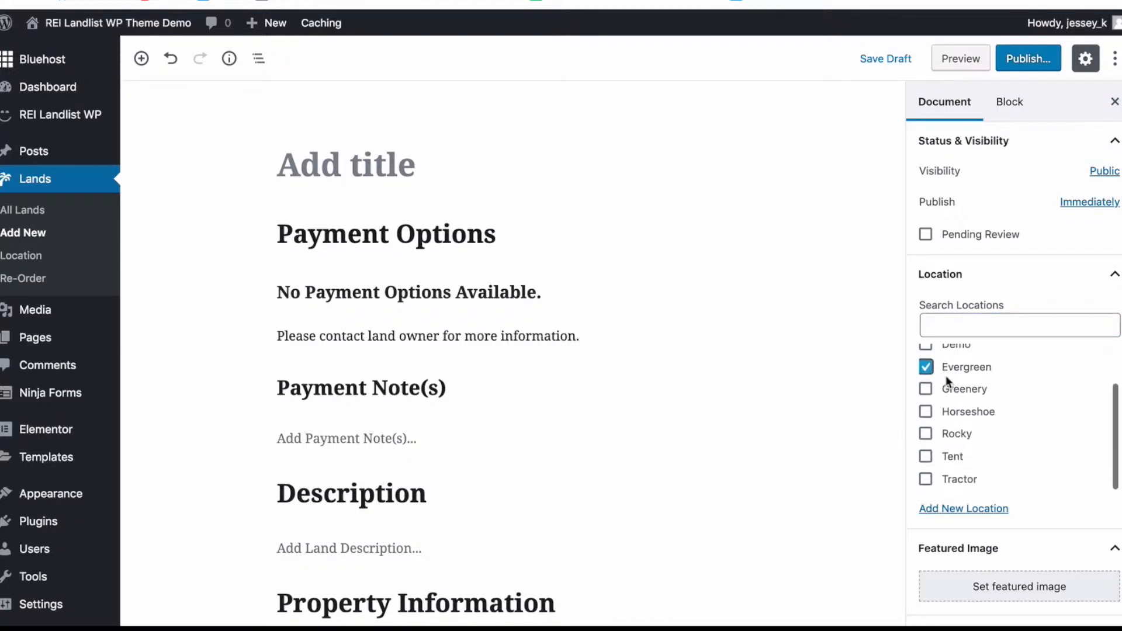
scroll(883, 422, down, 4)
scroll(883, 422, up, 4)
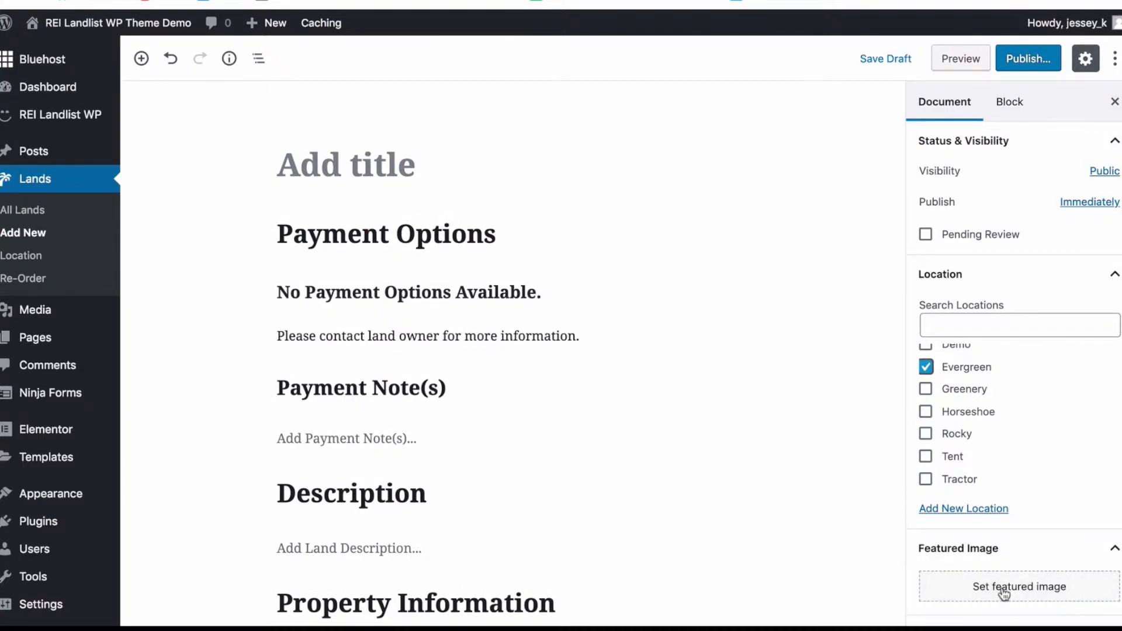
Step: Title the listing "5 Acres of Beautiful Open Land in Evergreen County, AL"
click(411, 151)
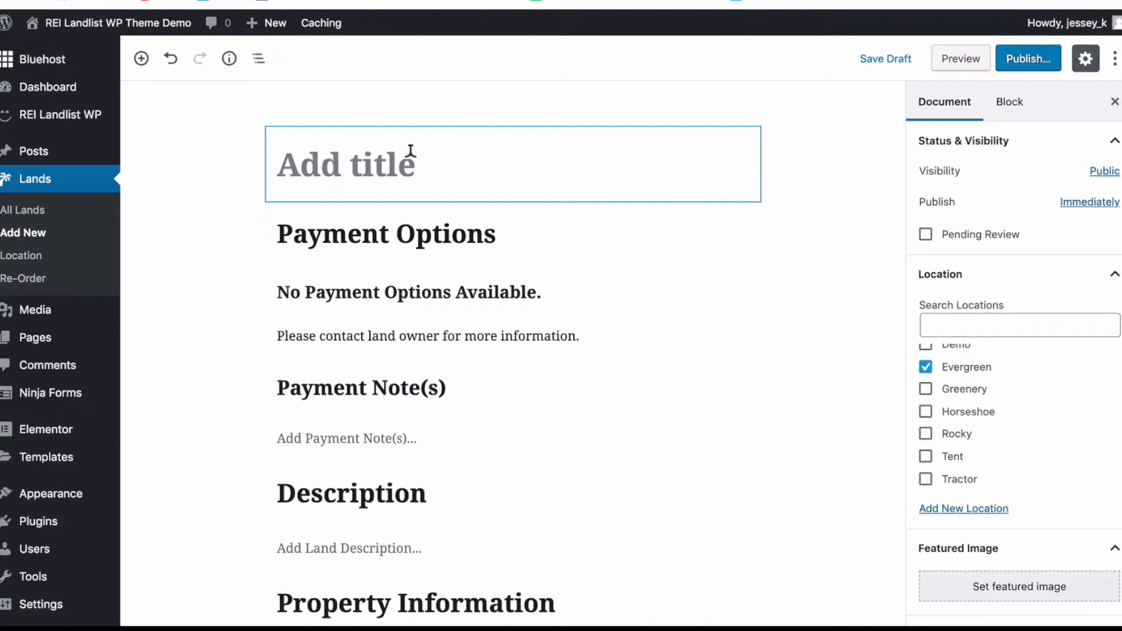
text(5 Acres of )
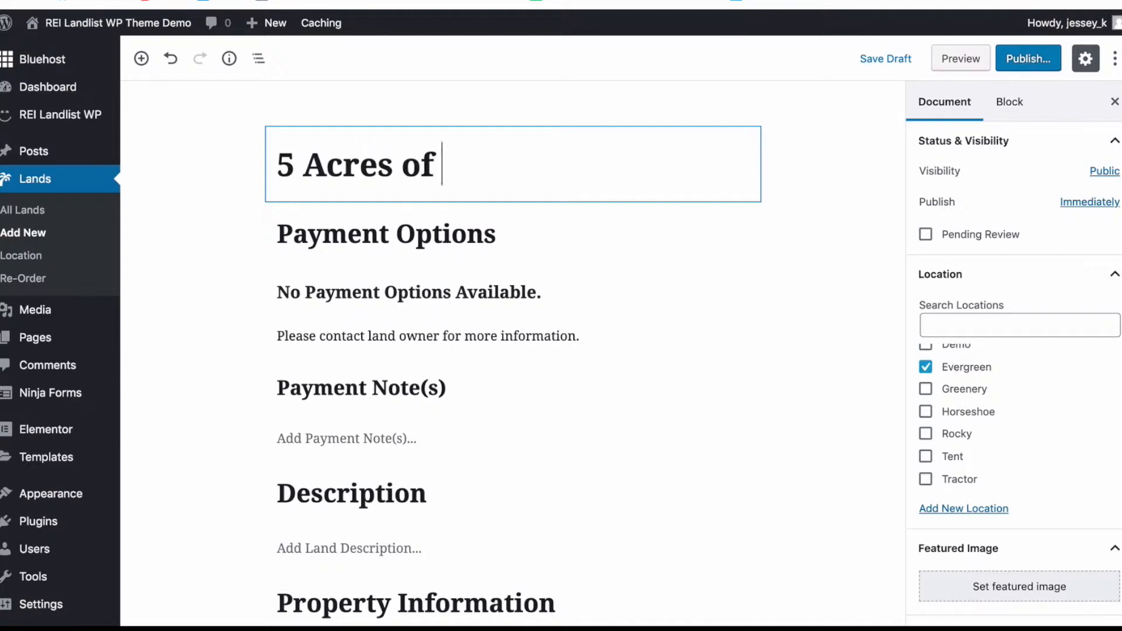
text(Beautiful )
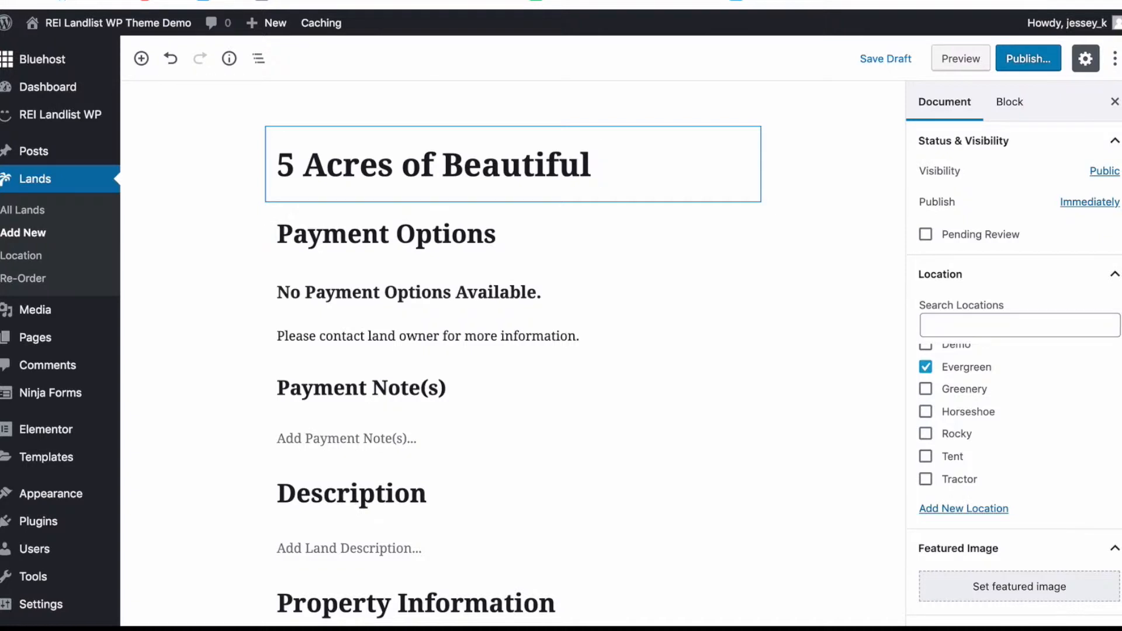
text(Open Land in )
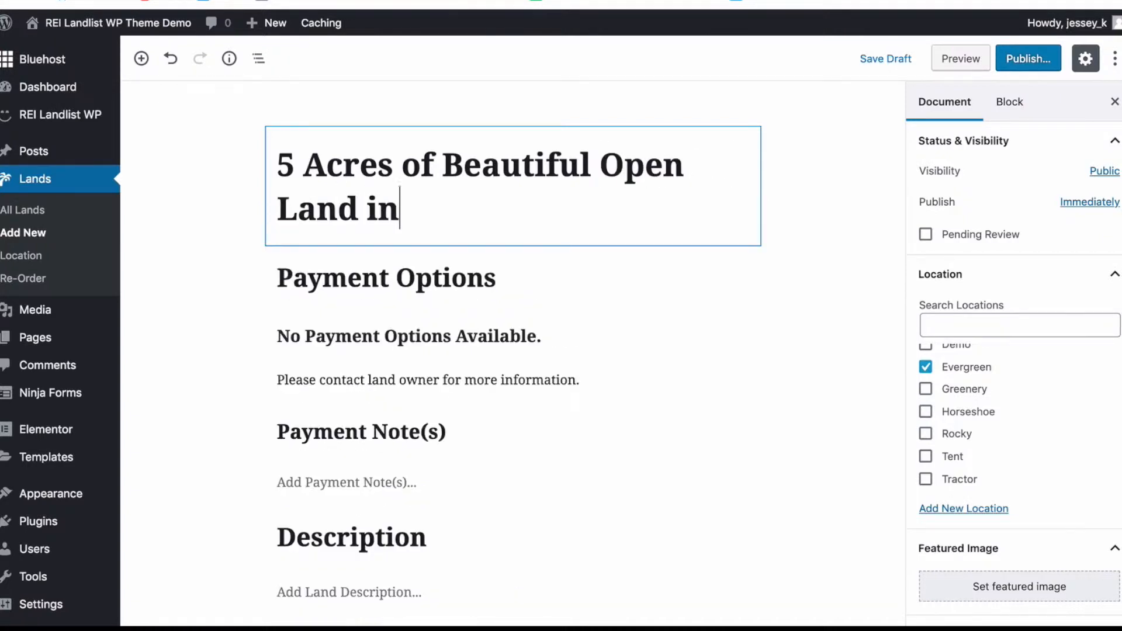
text(Evergreen Con)
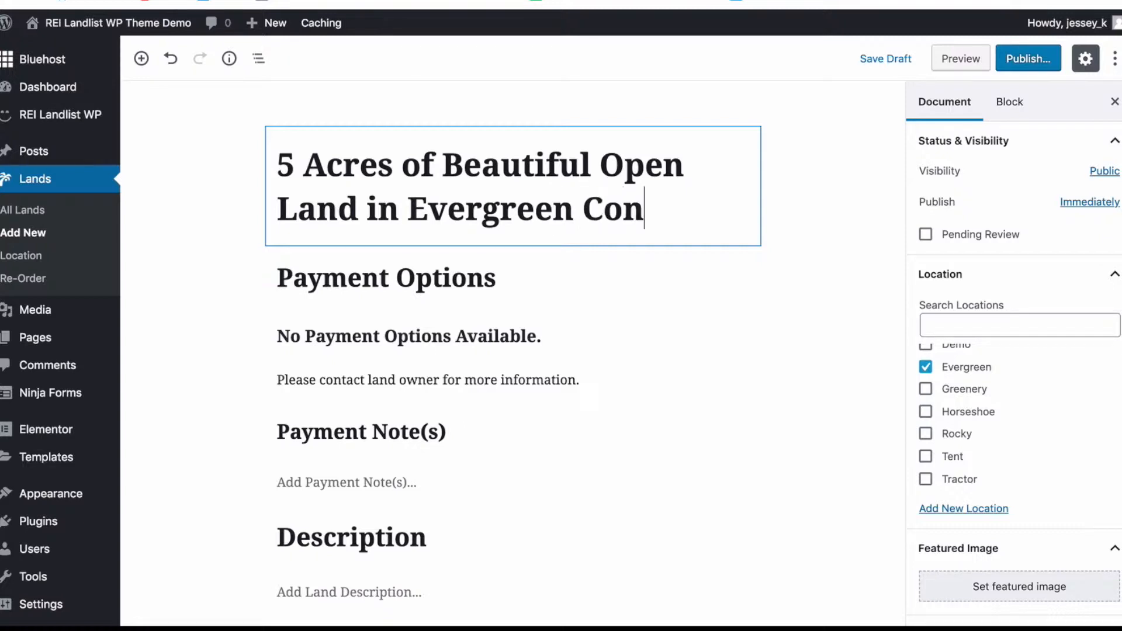
key(BackSpace)
text(unty, AL)
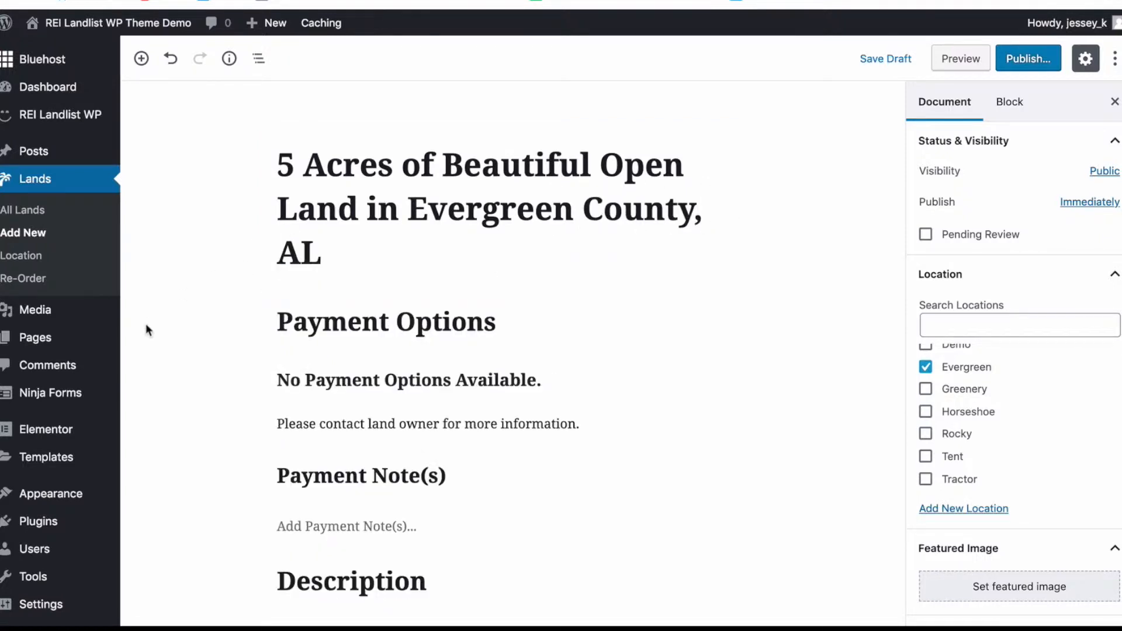
Step: In the Payment Options block, set the first option's payment title to "Cash" and its price to $4999
click(341, 370)
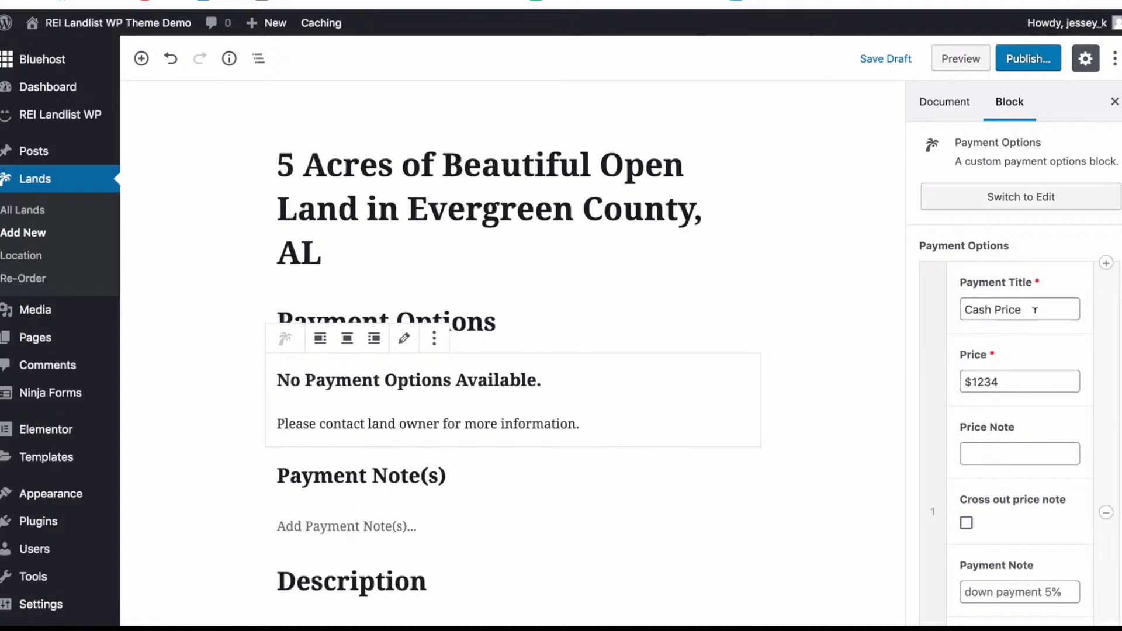
drag(1034, 304, 962, 308)
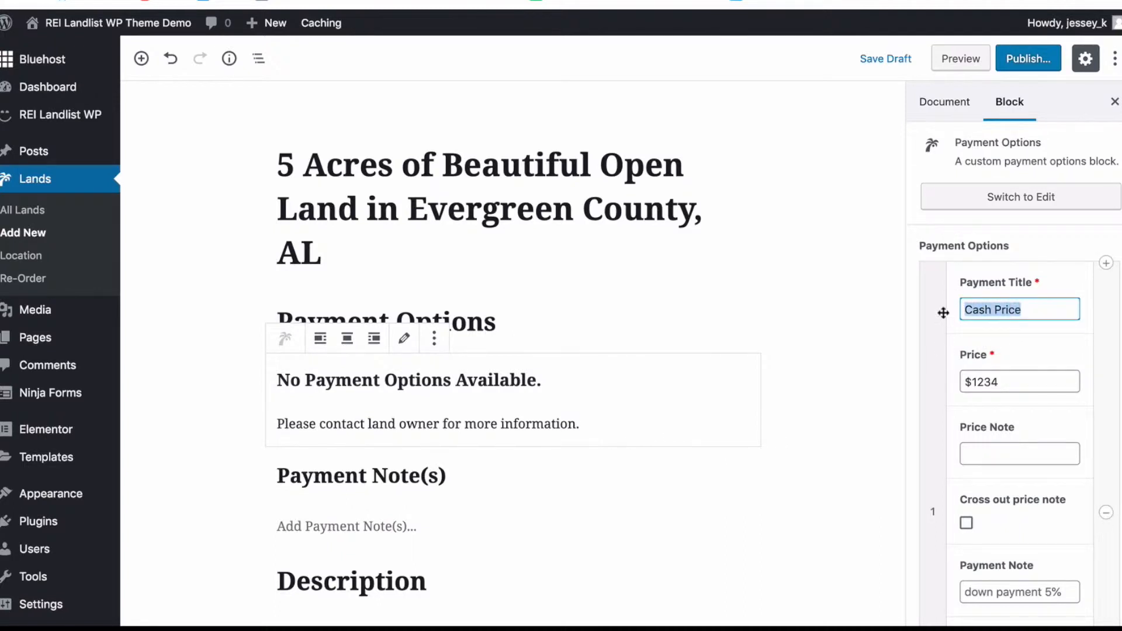
text(Cash Price)
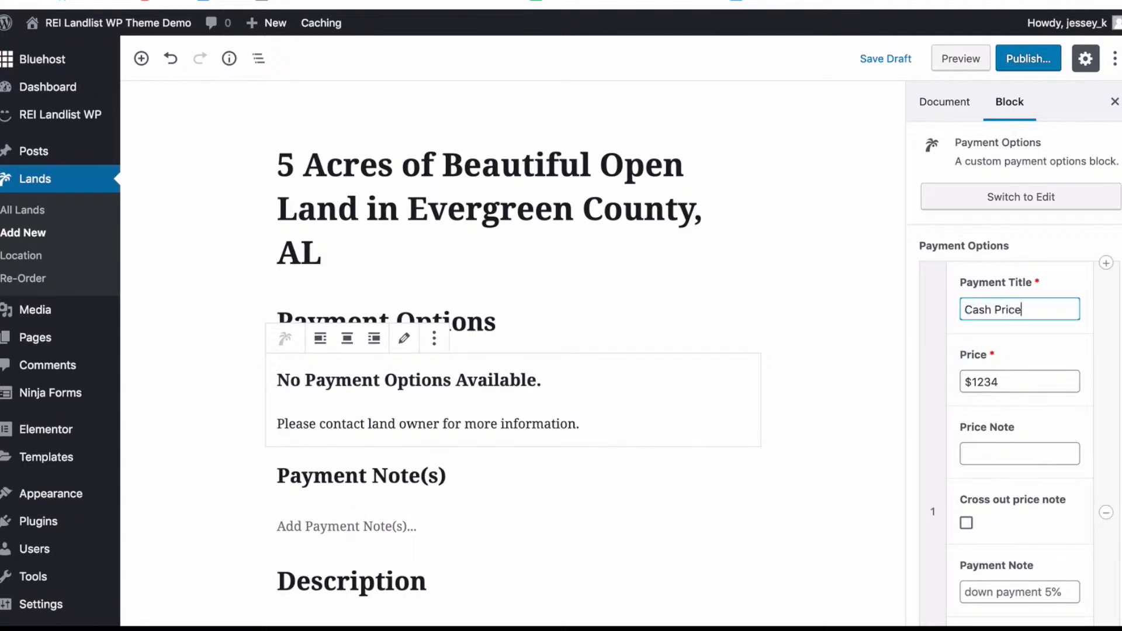
key(ctrl+a)
text(Cash)
drag(1031, 381, 939, 378)
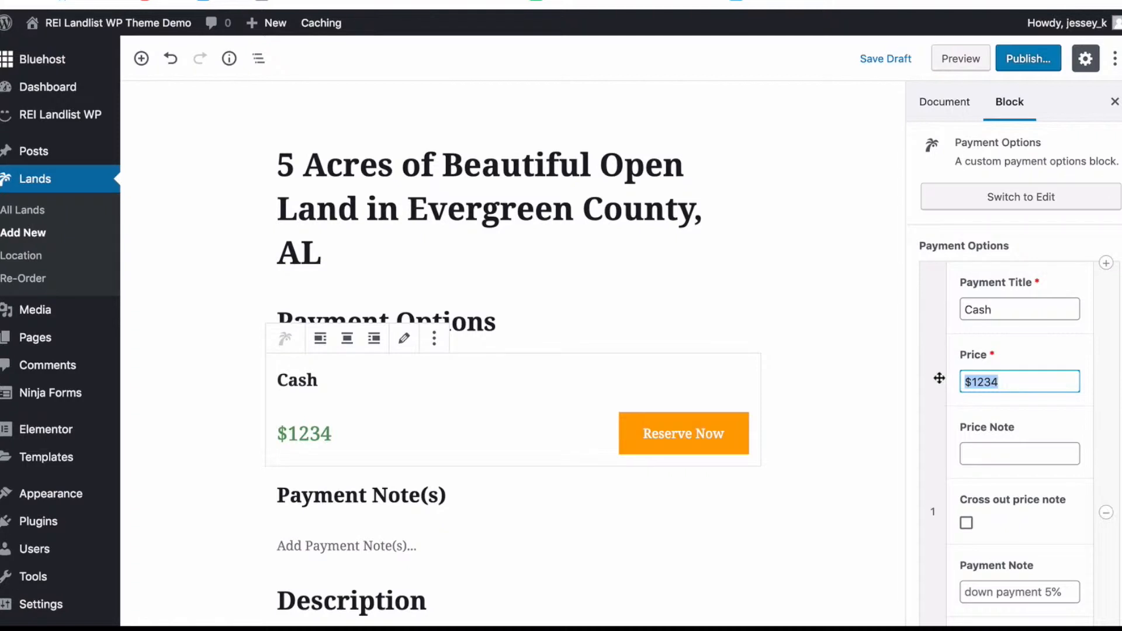
text($4999)
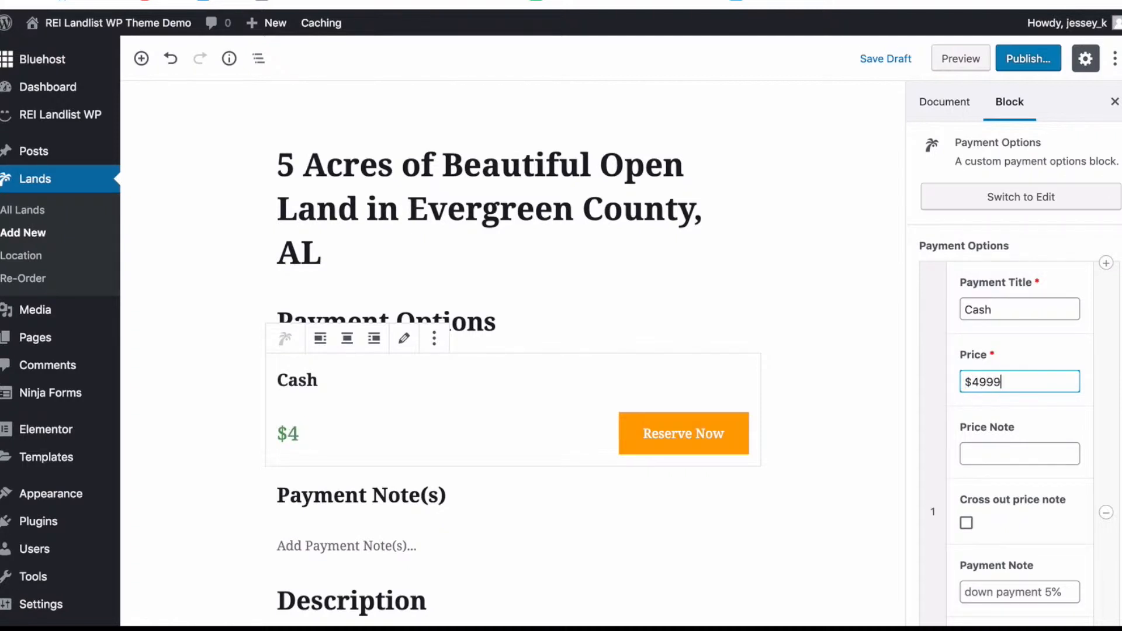
Step: Give the Cash option a price note of $6999 and have that note crossed out
click(986, 451)
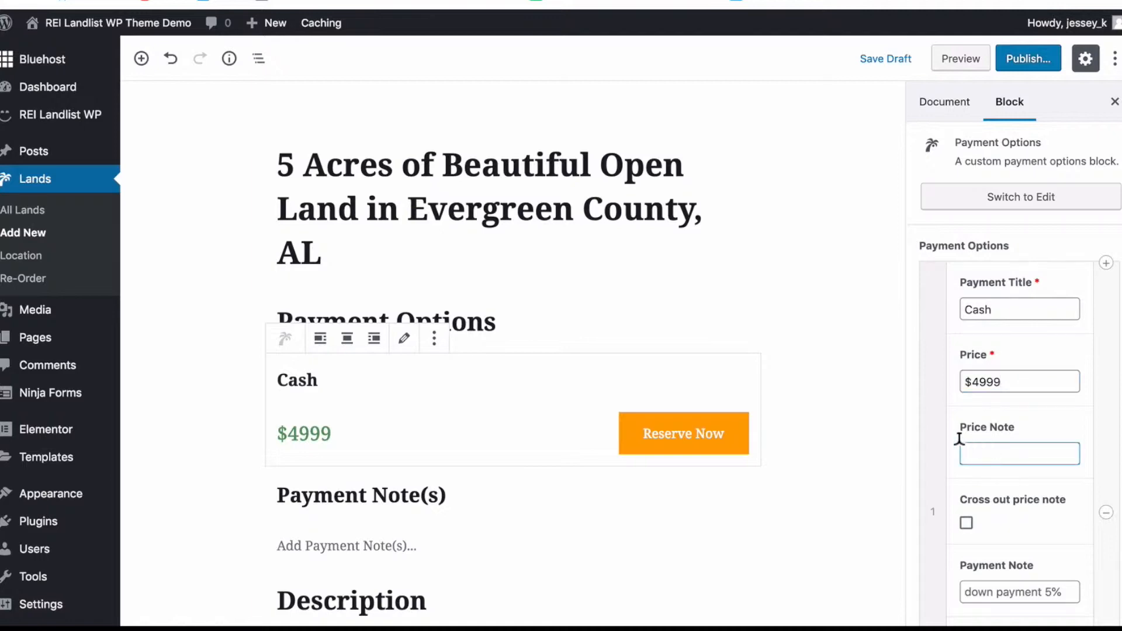
scroll(926, 435, down, 4)
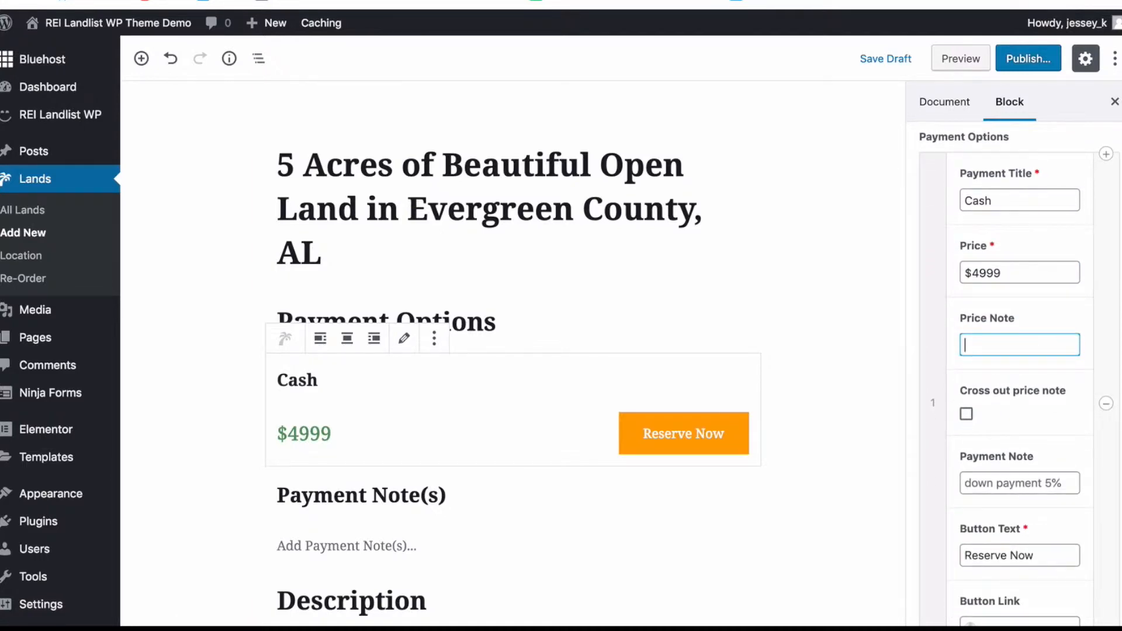
text($)
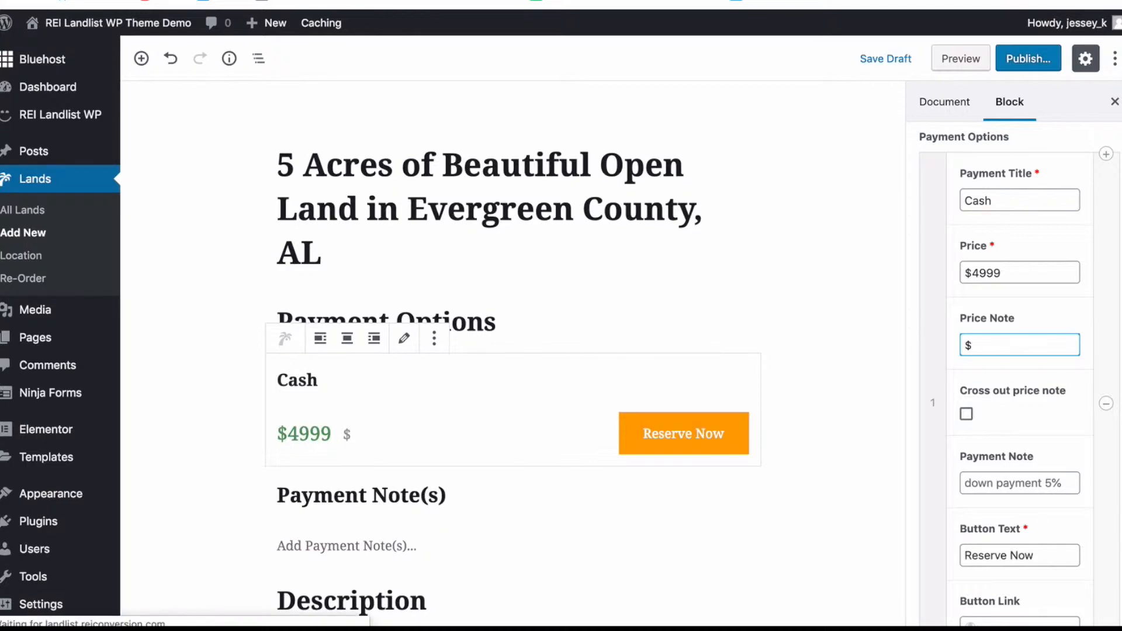
text(69)
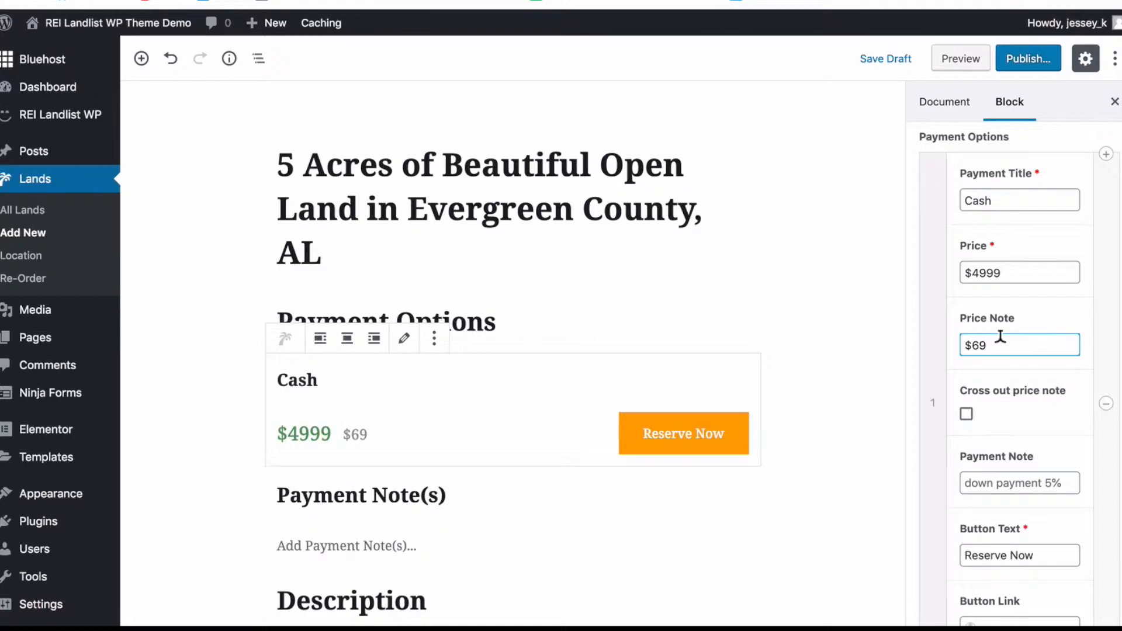
text(99)
click(967, 416)
scroll(966, 416, down, 2)
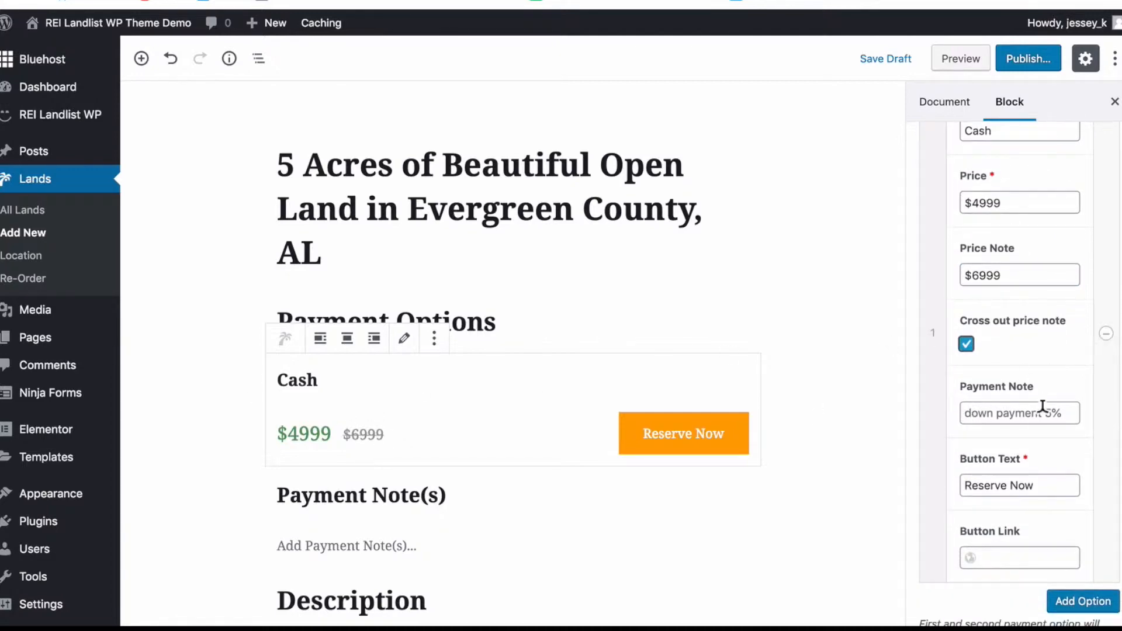
Step: Enter "$499 Documentation Fee" as the Cash option's payment note
scroll(1043, 412, down, 1)
click(1016, 354)
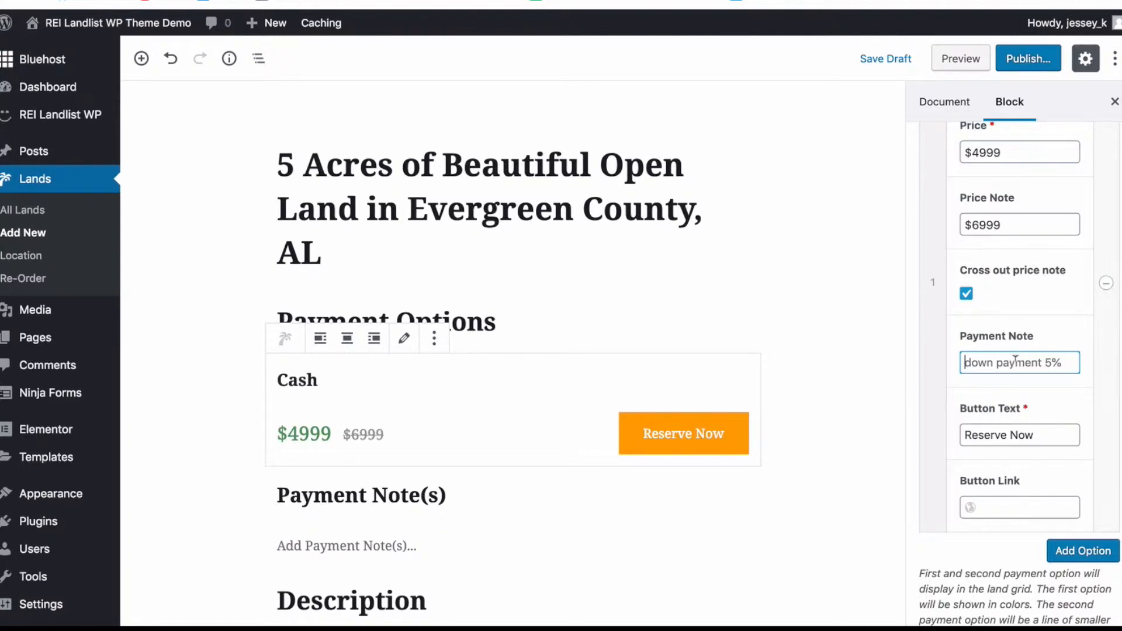
text($499 )
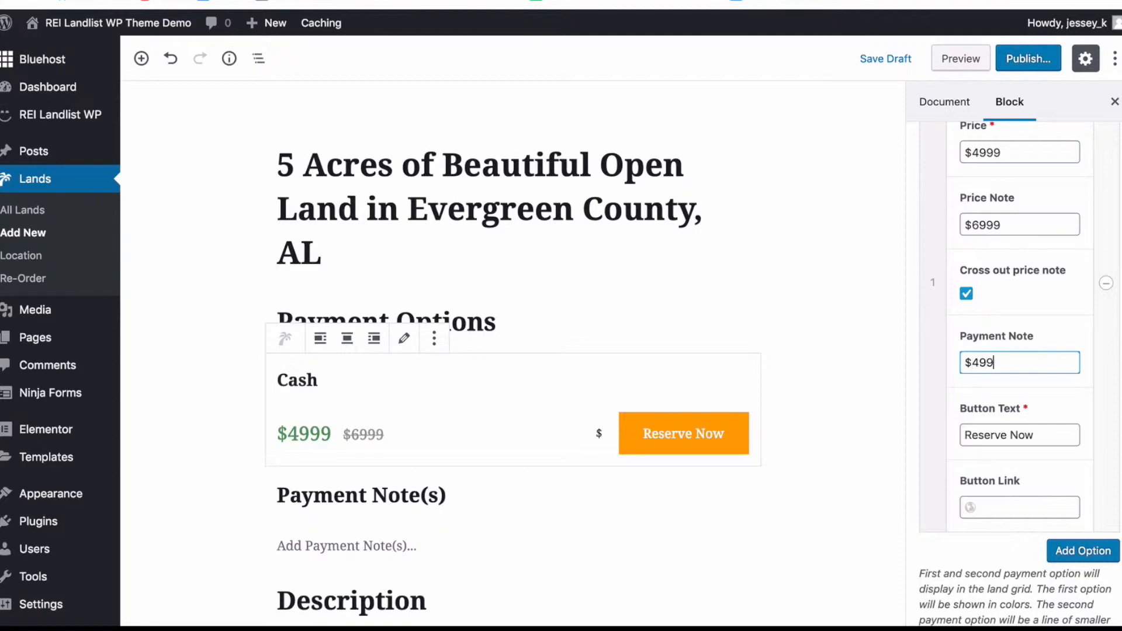
text(Documentation Fee)
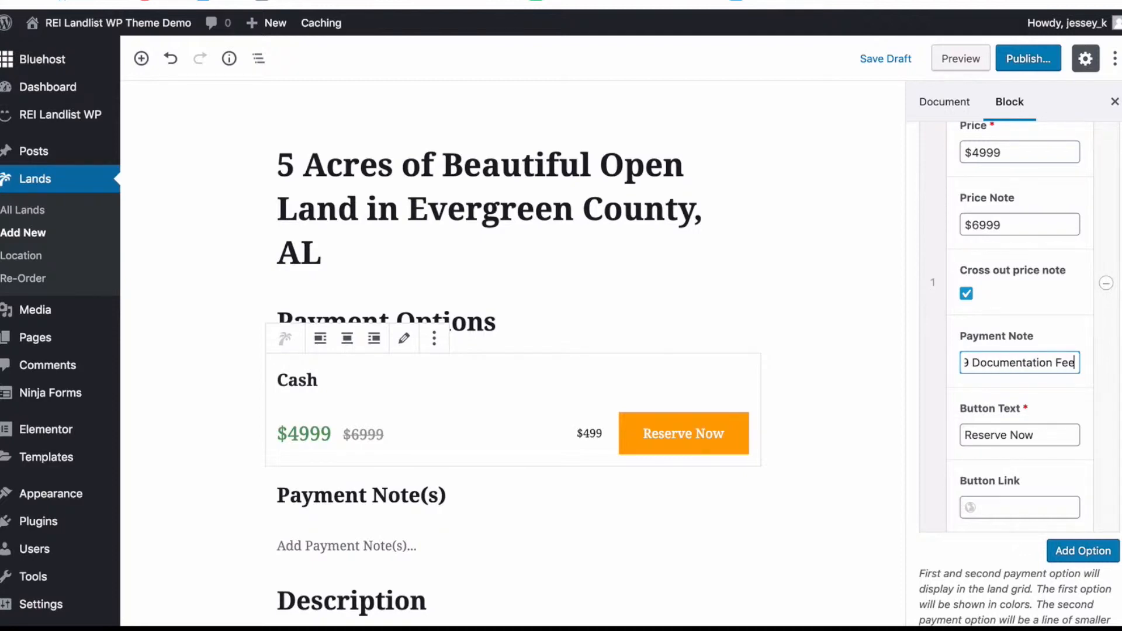
drag(1034, 435, 963, 434)
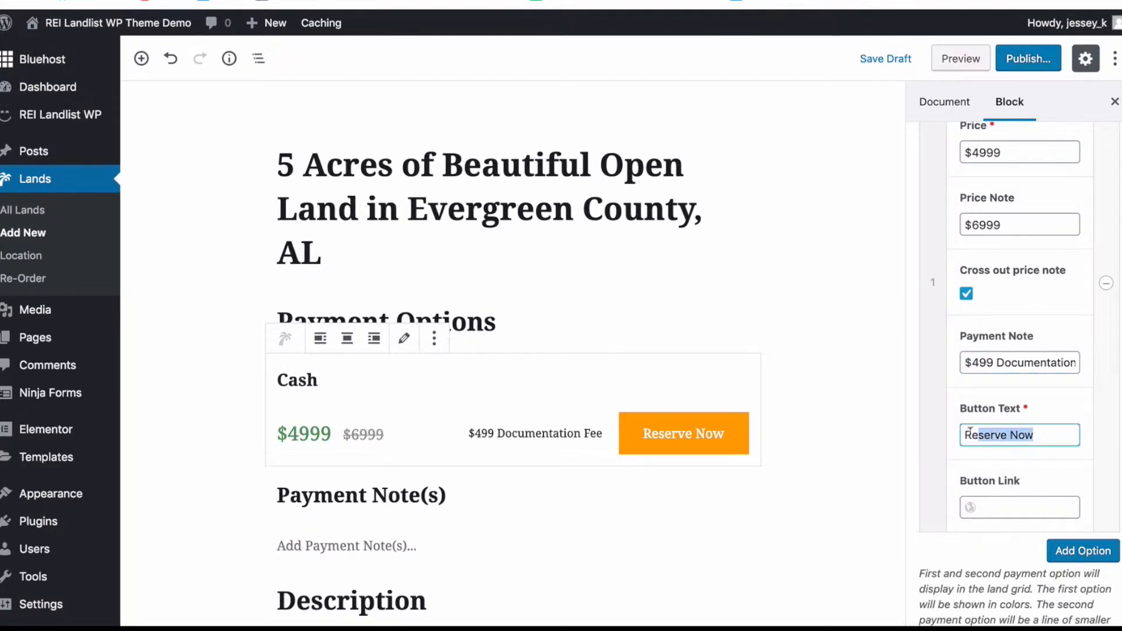
scroll(932, 432, down, 1)
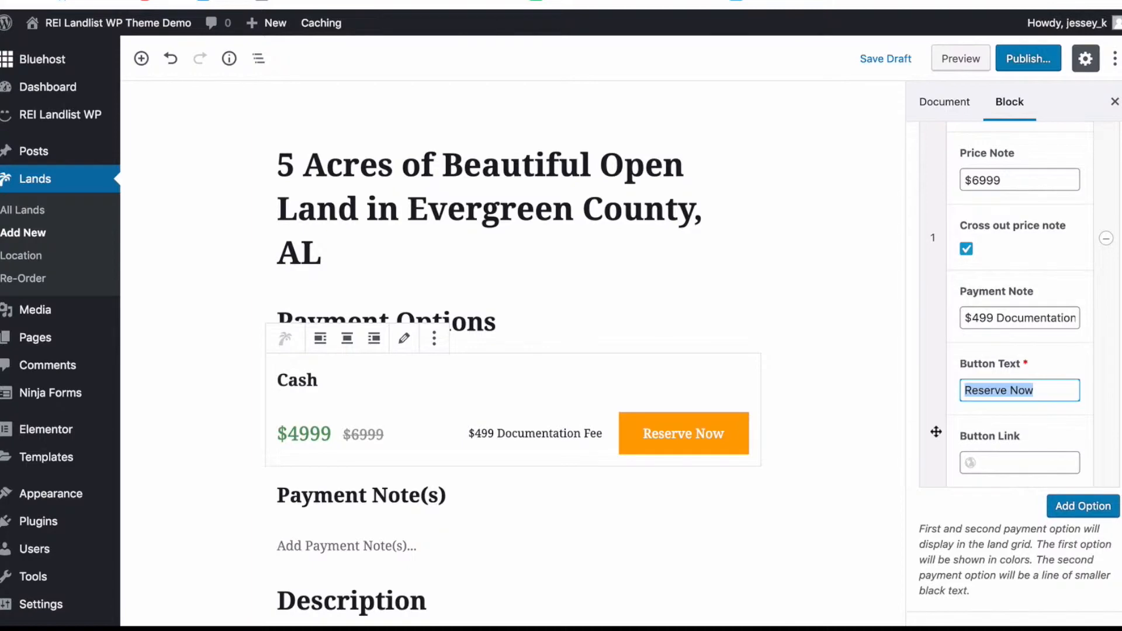
text(Buy Now)
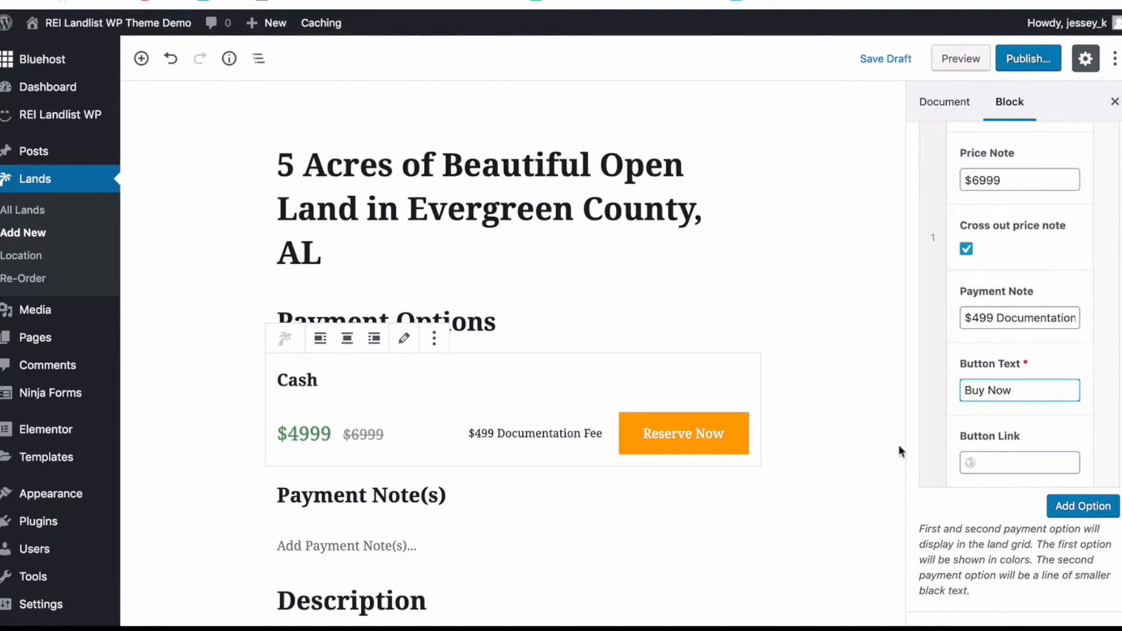
click(976, 458)
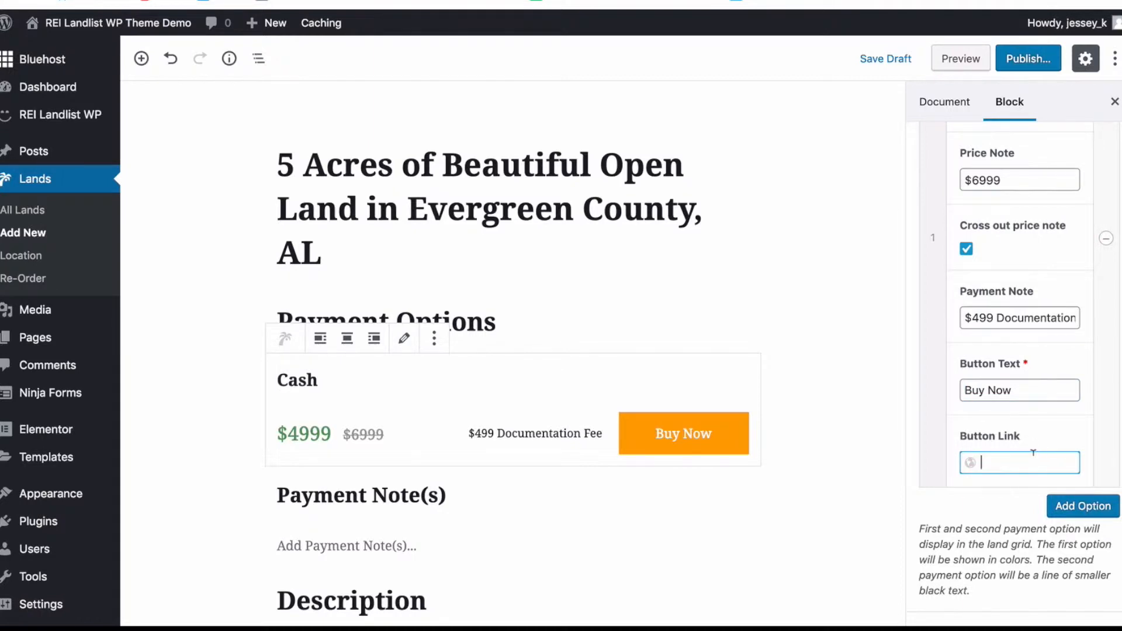
text(www.heartlandpay)
text(mentsystems.com)
Step: Add a second payment option and set its payment title to "Seller Finance"
click(1064, 509)
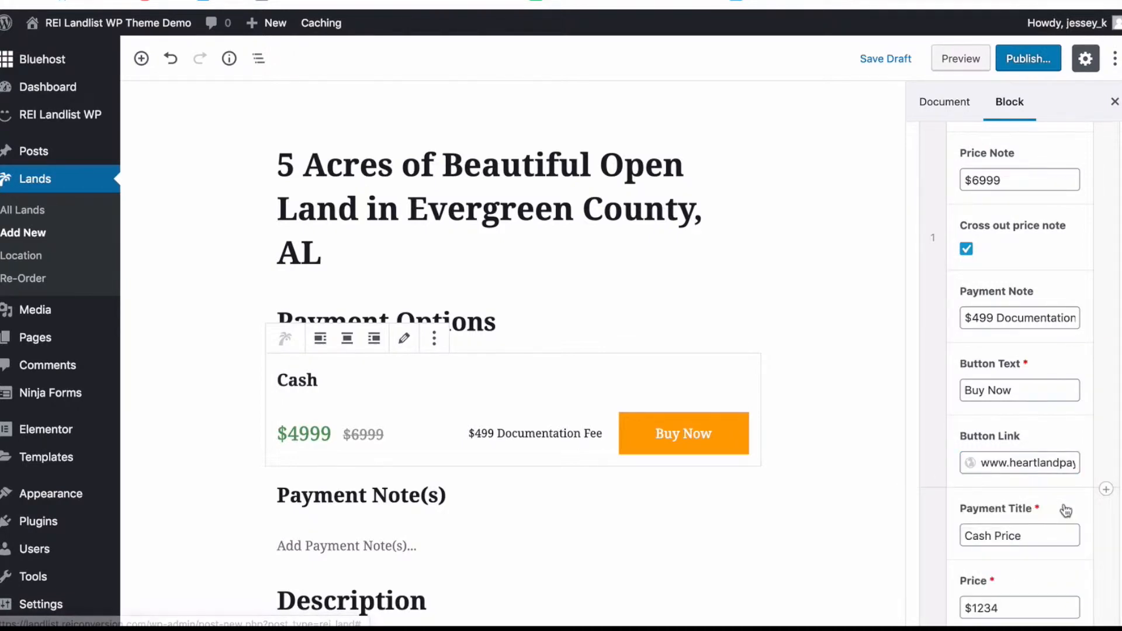
scroll(1022, 508, down, 3)
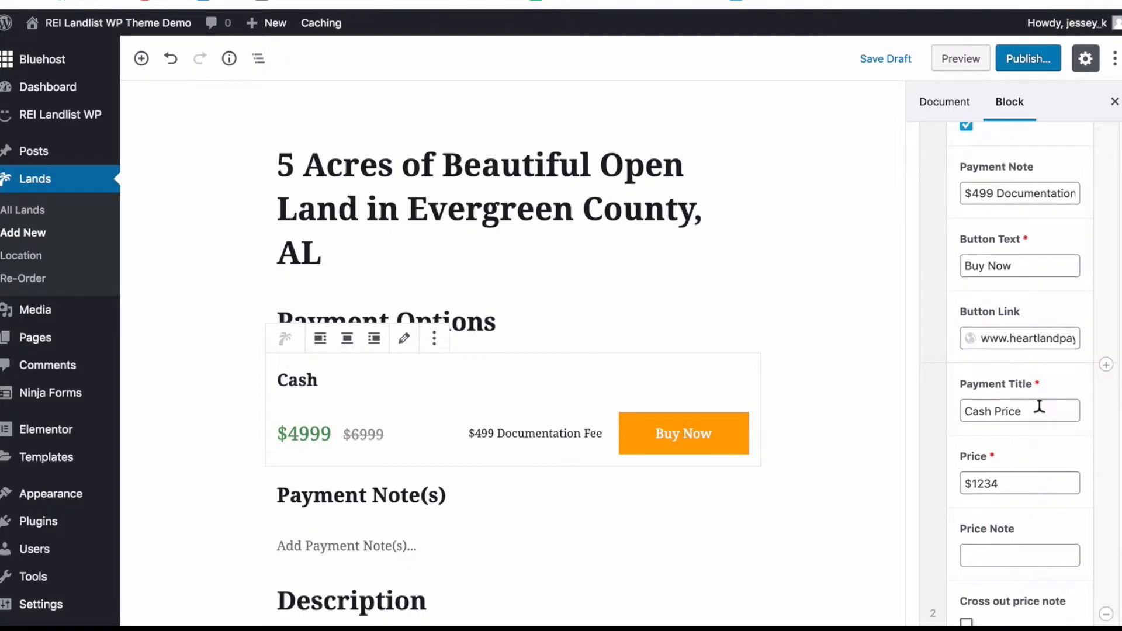
drag(1039, 410, 868, 409)
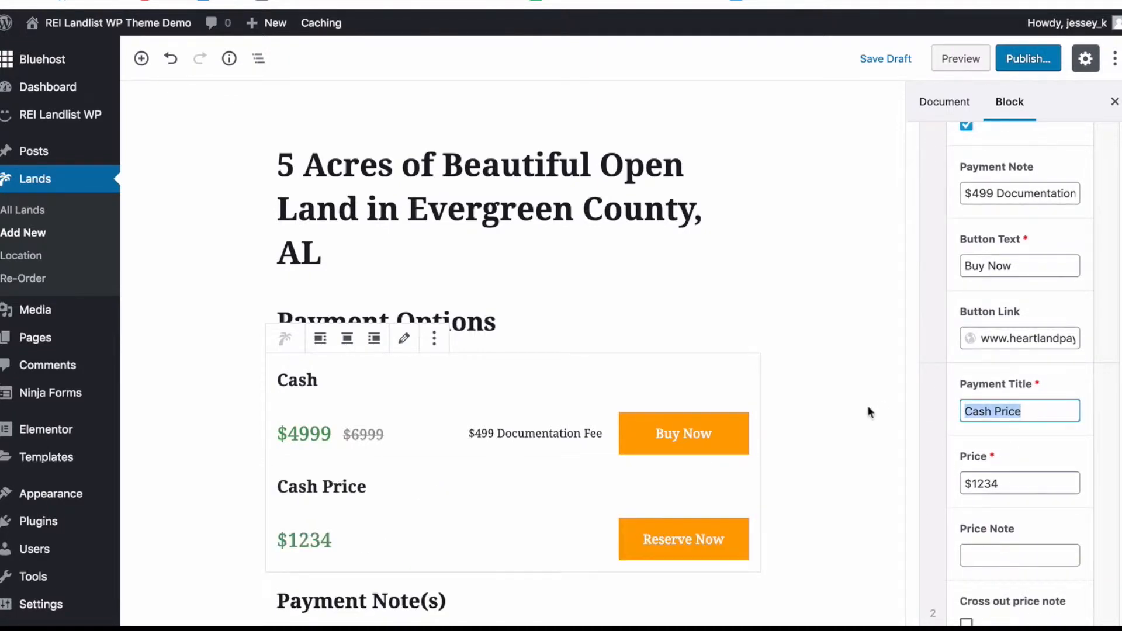
text(Seller Finance)
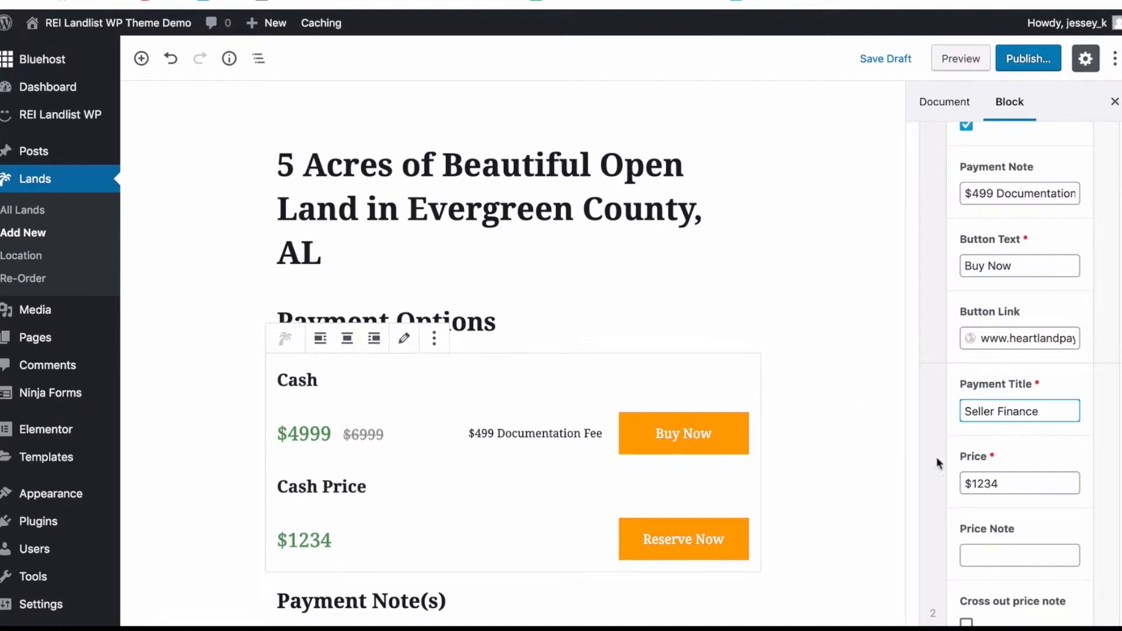
Step: Set the Seller Finance option's price to "$129 Per Month"
drag(1000, 483, 962, 475)
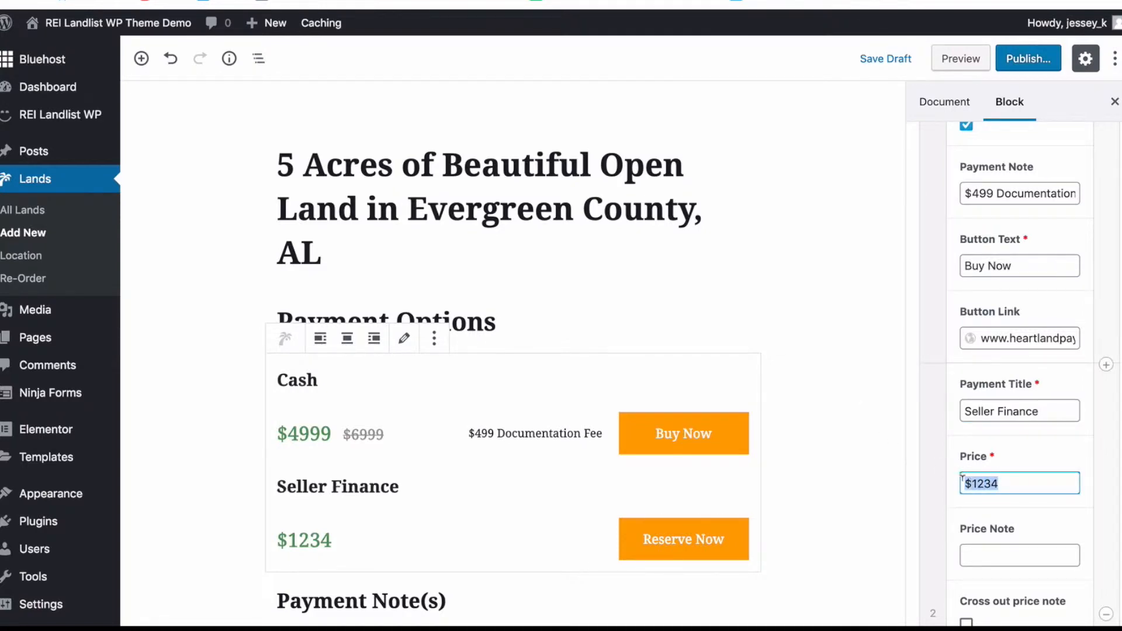
text($129)
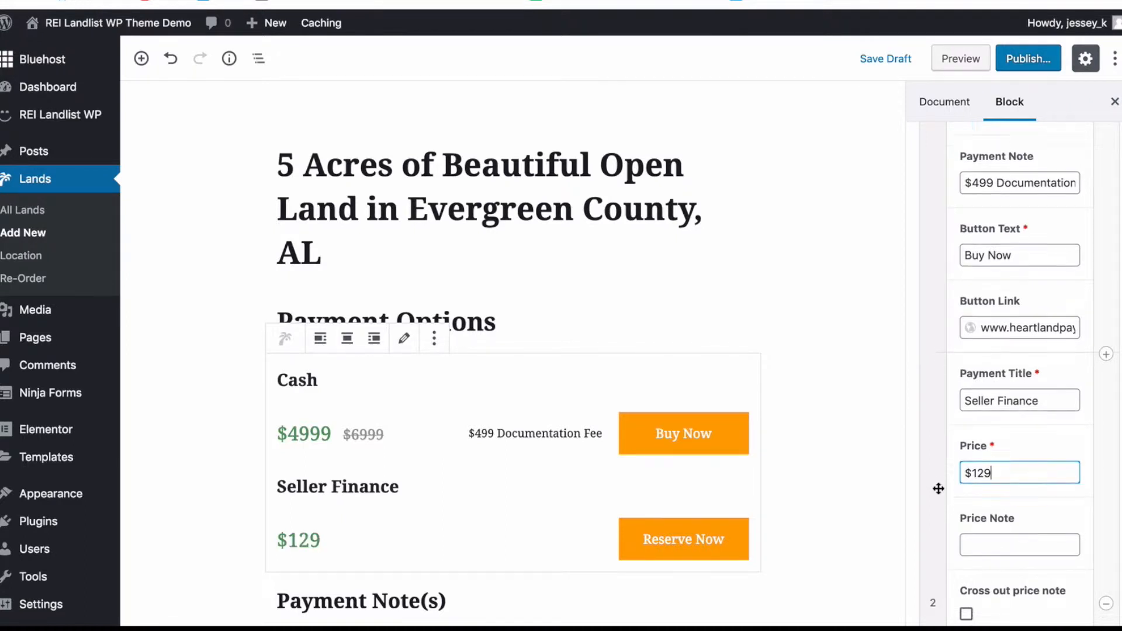
scroll(938, 489, down, 1)
text(Per Month)
Step: Enter "For 49 Months" as the Seller Finance option's price note
key(Tab)
text(For)
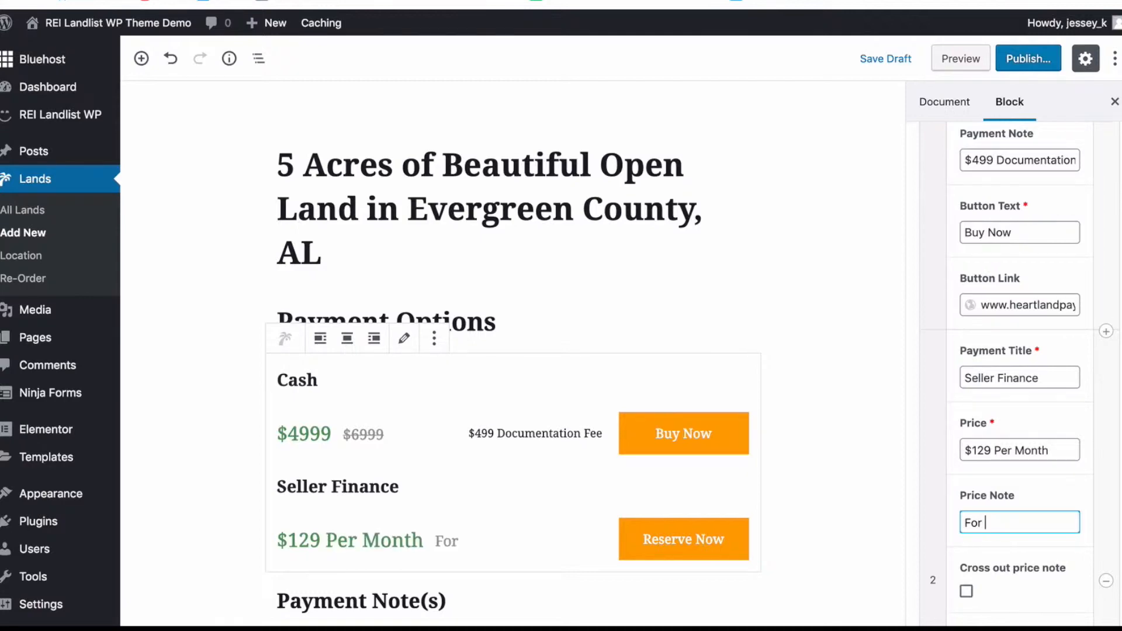
text(49 Month)
scroll(894, 472, down, 1)
scroll(962, 479, down, 2)
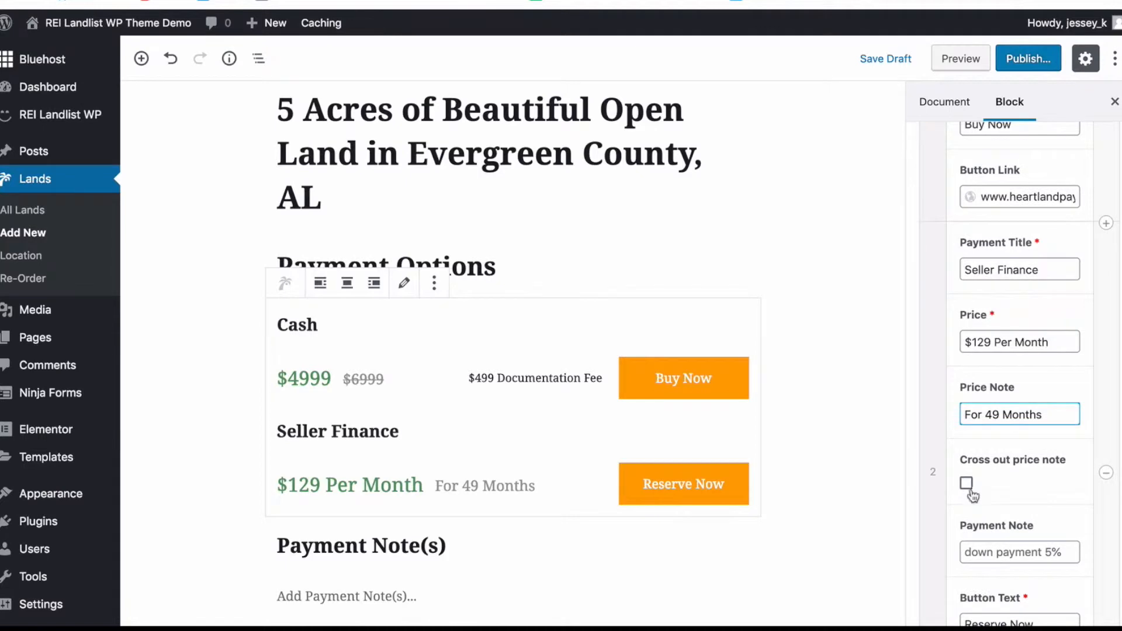
scroll(964, 483, down, 2)
scroll(980, 433, down, 1)
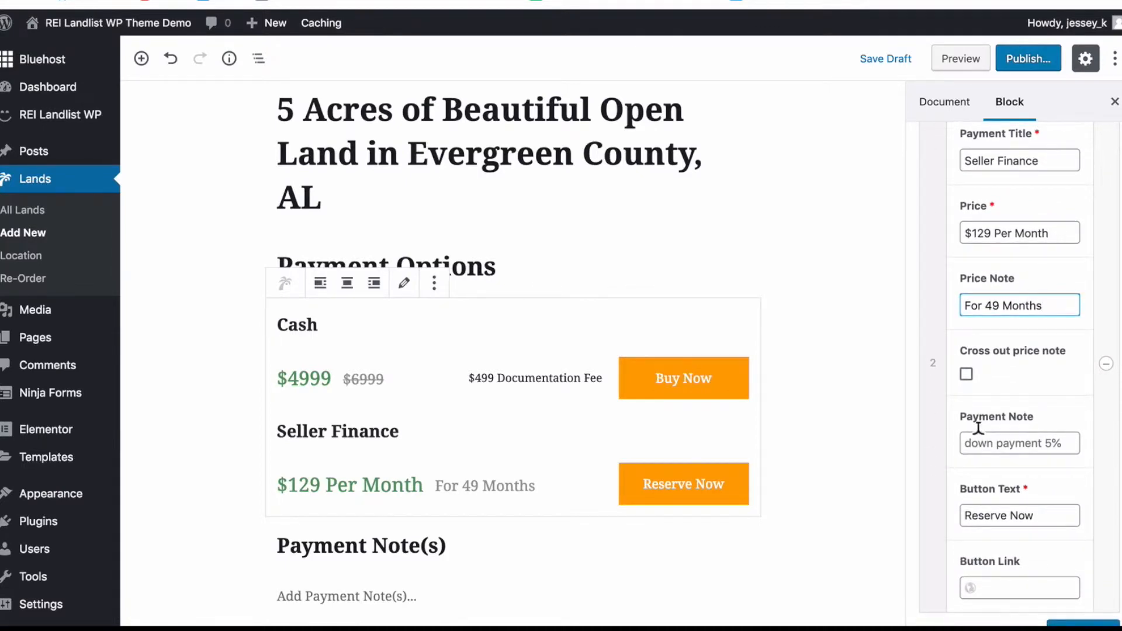
scroll(978, 435, down, 1)
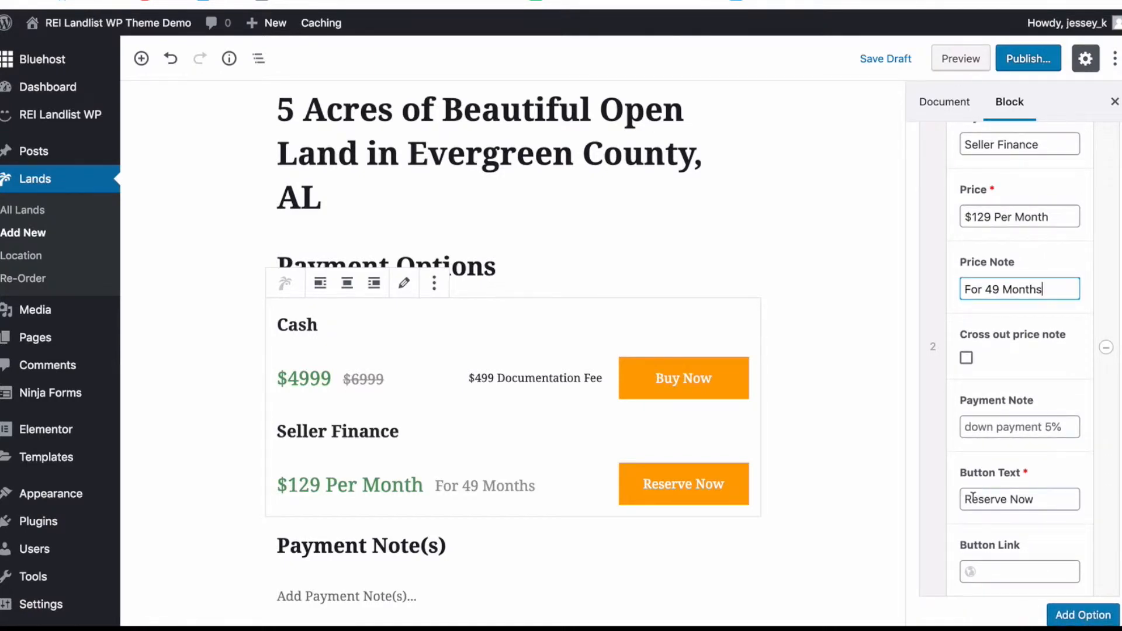
Step: Move the "For 49 Months" text from the Seller Finance option's price note to its payment note
drag(1046, 289, 931, 286)
key(ctrl+c)
key(BackSpace)
click(982, 426)
key(ctrl+v)
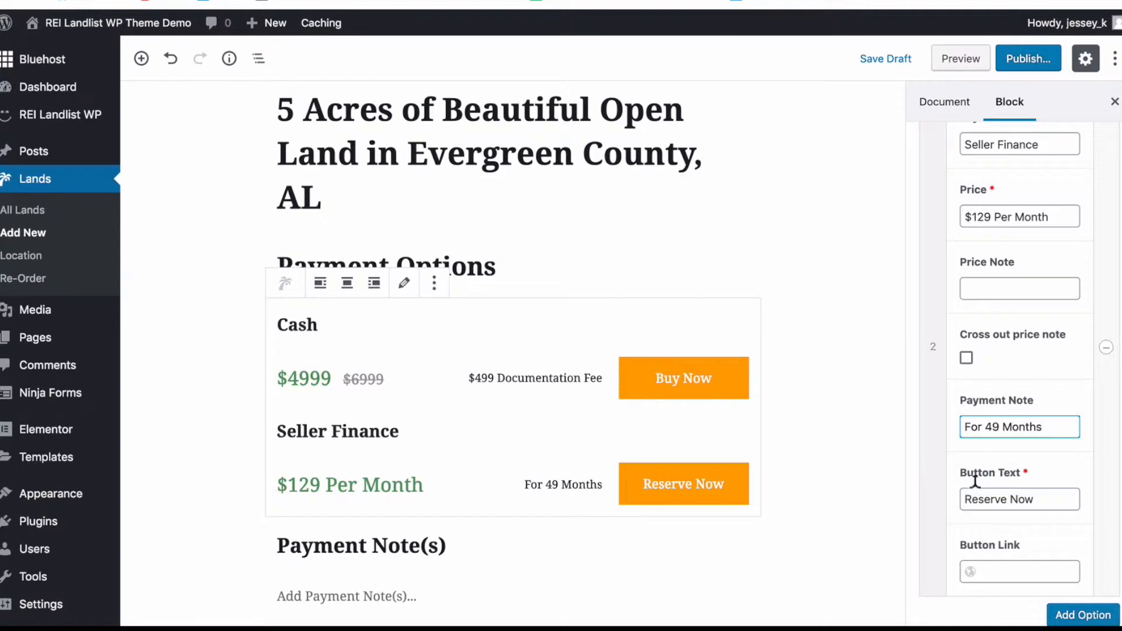
click(985, 498)
key(ctrl+a)
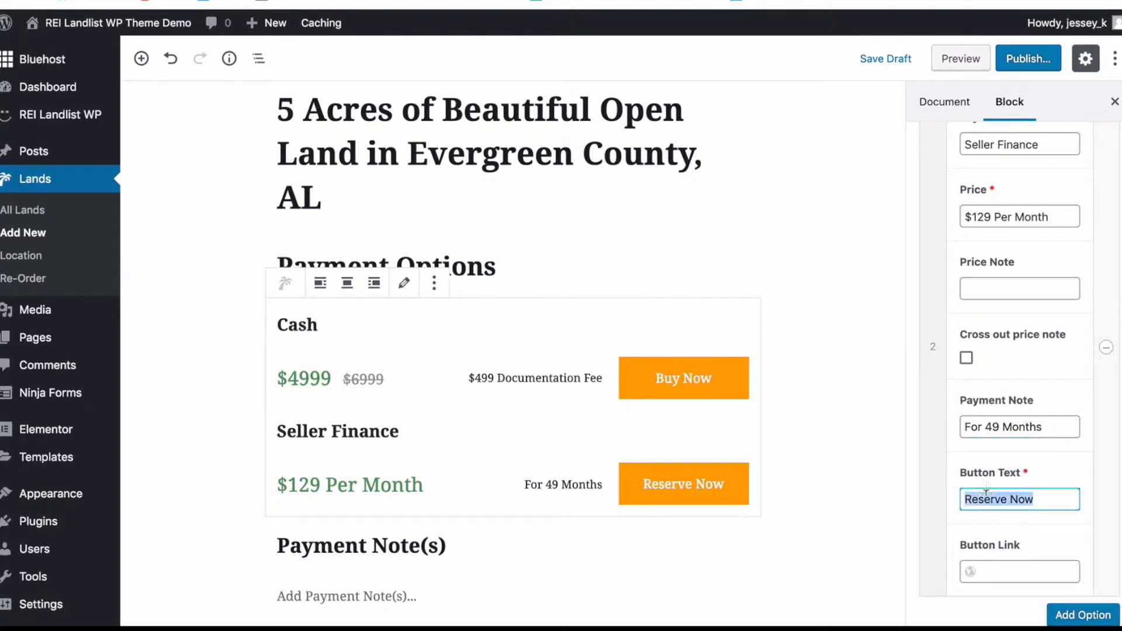
text(Start)
click(1003, 564)
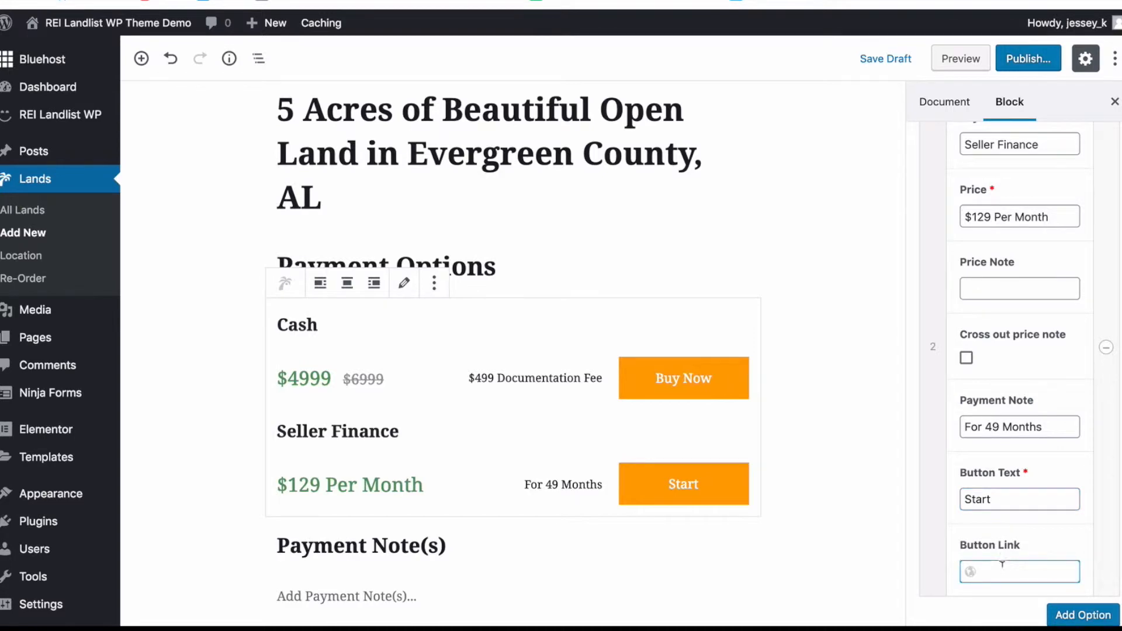
key(ctrl+v)
scroll(838, 526, down, 2)
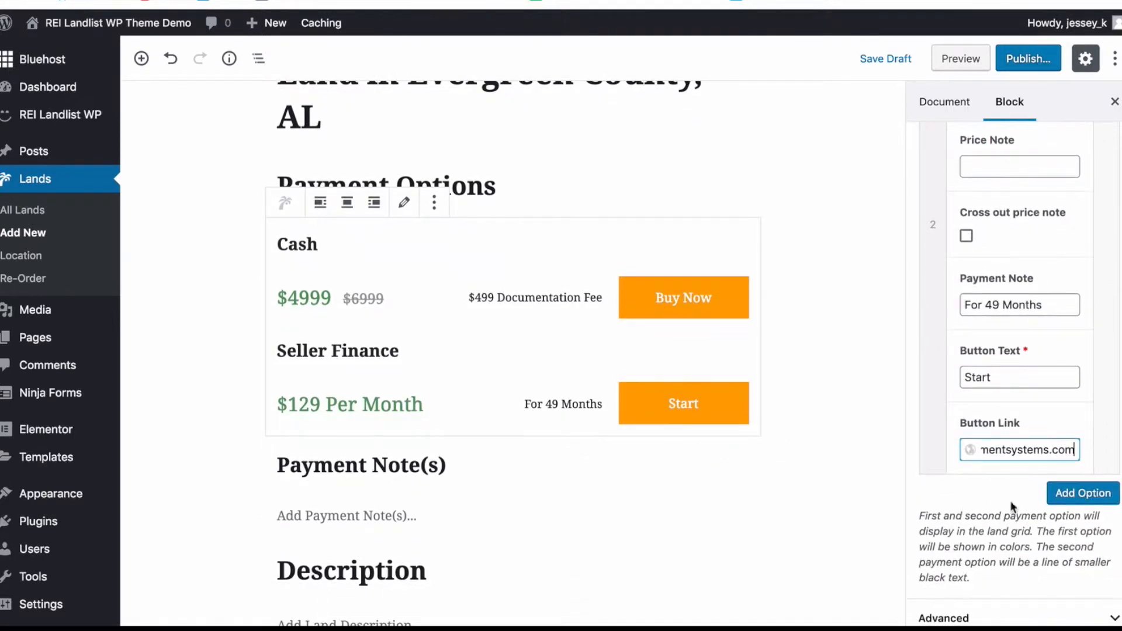
Step: Add a third payment option titled "Seller Finance" with price $499, payment note "For 29 Months" and a linked "Start" button
click(1059, 494)
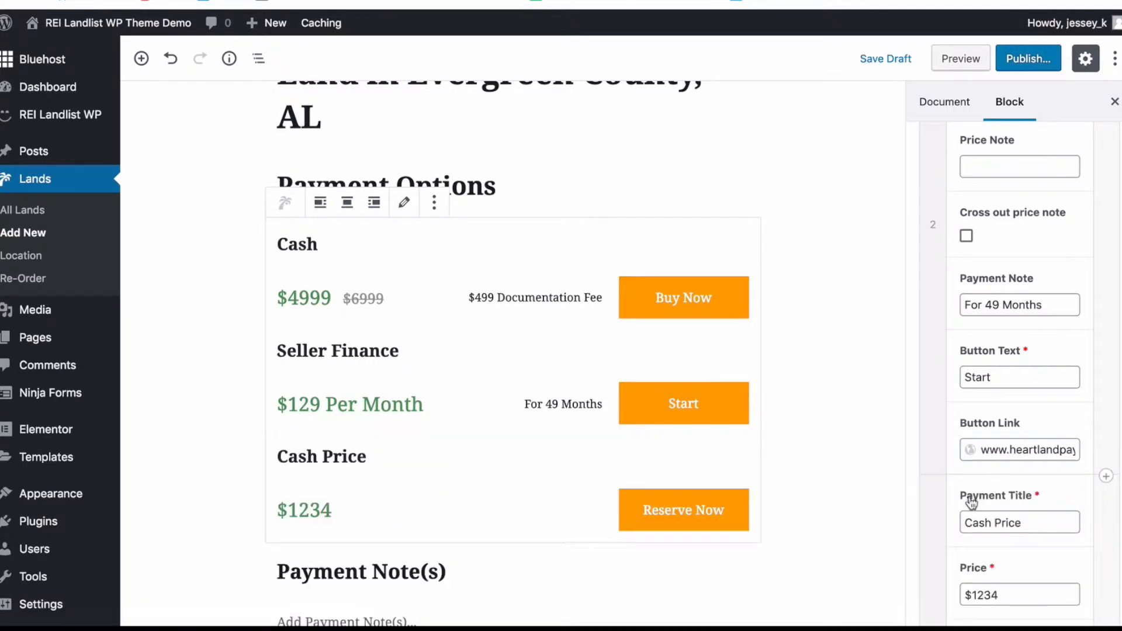
scroll(971, 501, down, 3)
scroll(834, 475, down, 1)
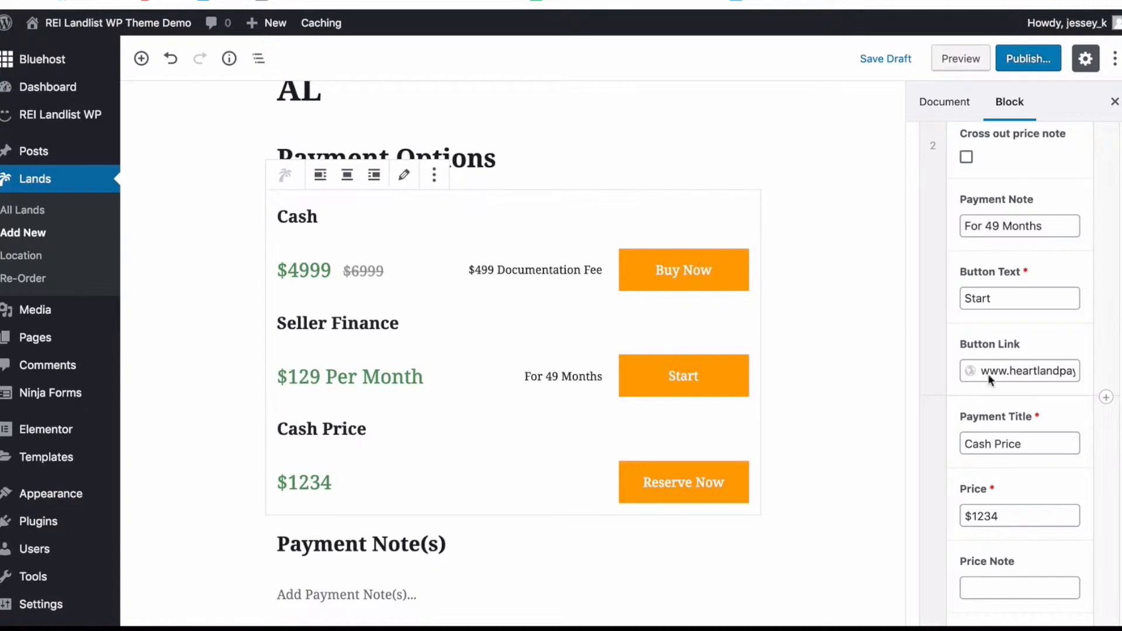
scroll(993, 401, down, 2)
drag(1023, 388, 875, 391)
text(Seller Finan)
key(BackSpace)
key(BackSpace)
key(BackSpace)
text(inance)
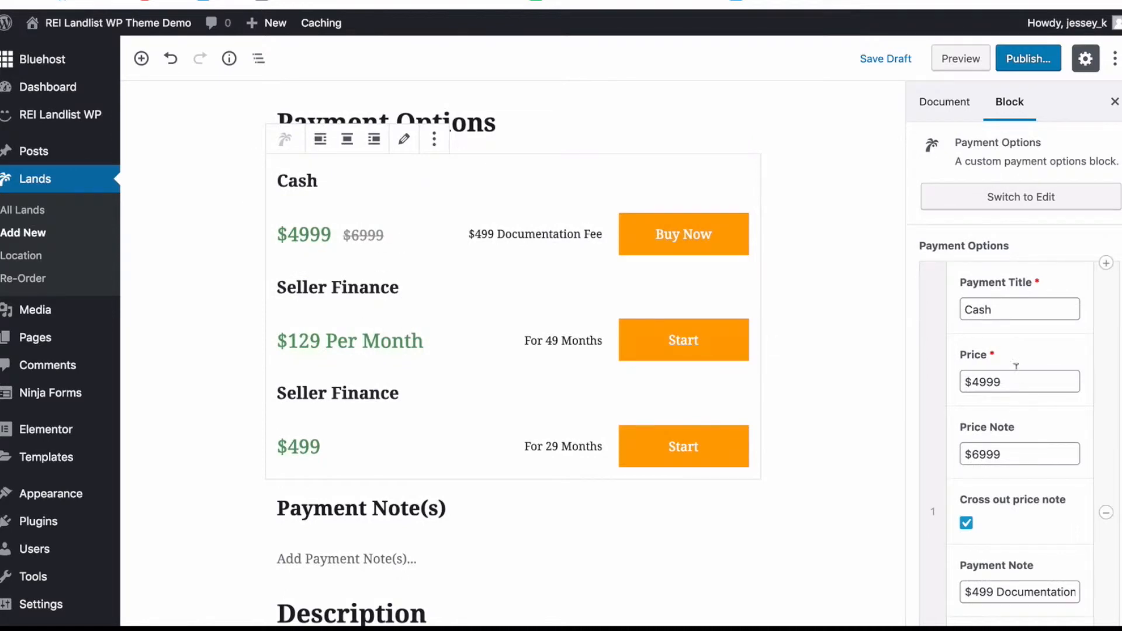
Step: Enter the payment note "To start the process click on the buy now or start button. This area is for any other notes you want to make."
scroll(1016, 359, down, 10)
scroll(1018, 385, down, 1)
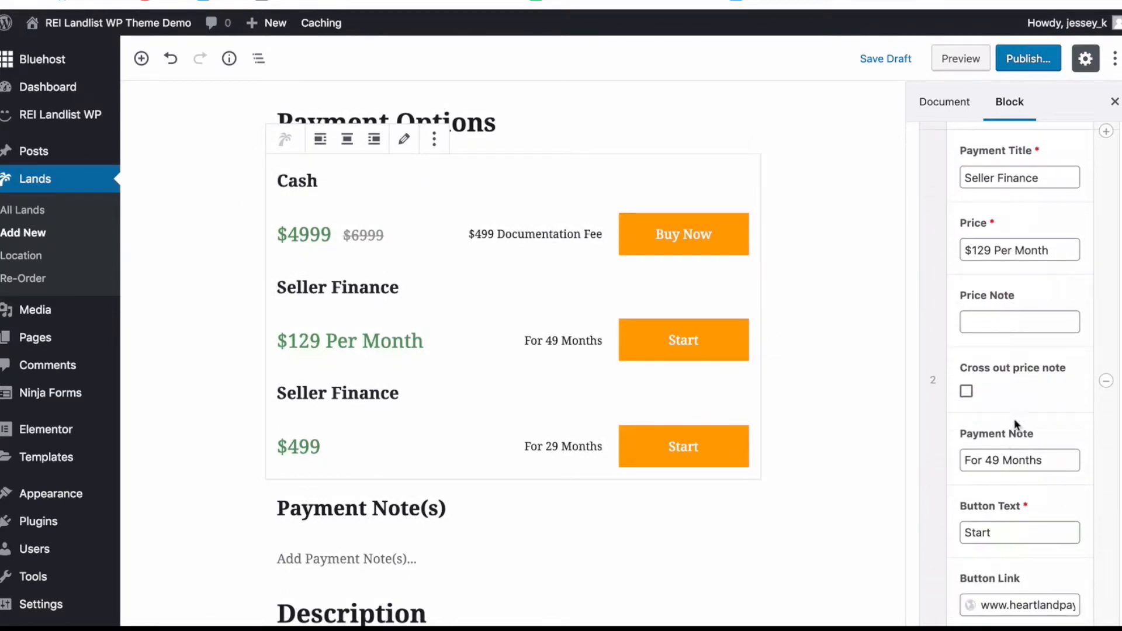
scroll(1013, 456, down, 10)
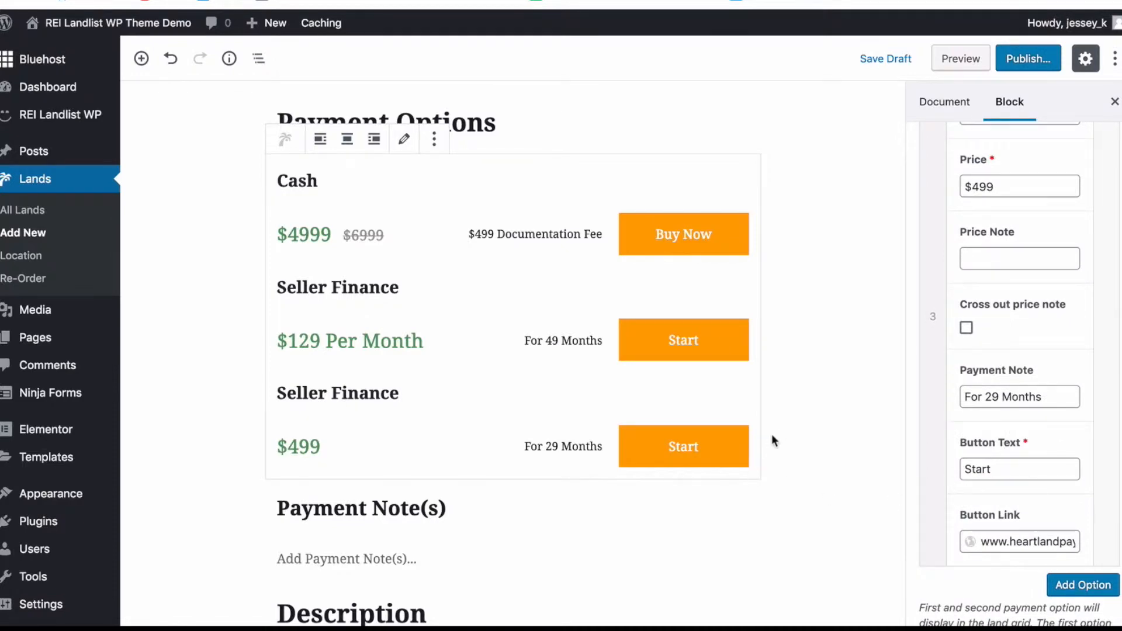
scroll(771, 433, down, 2)
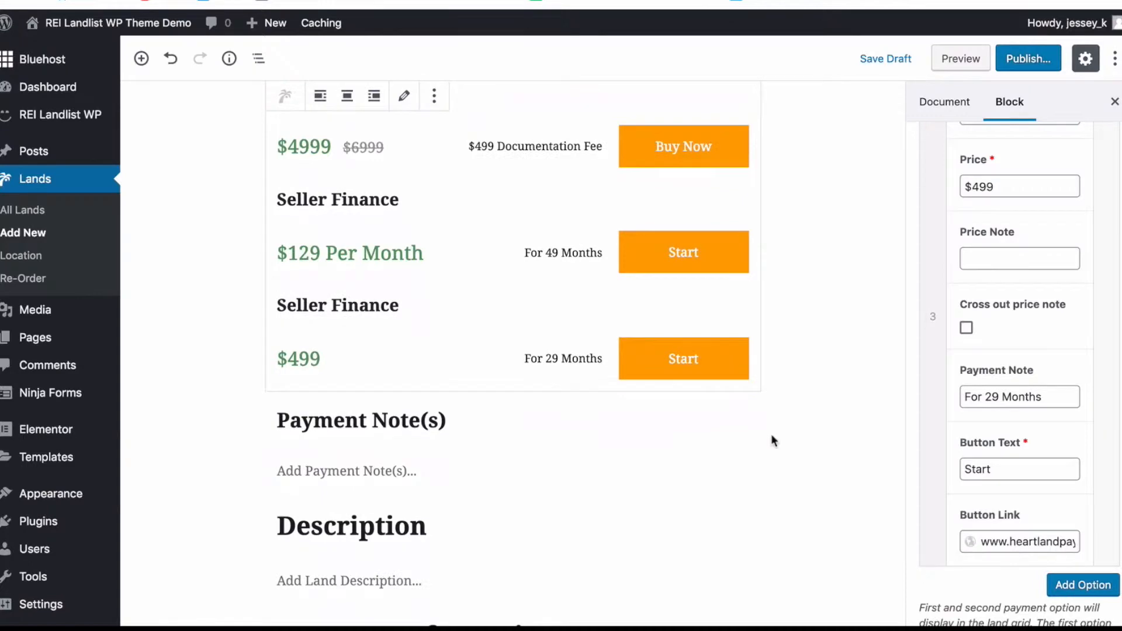
click(307, 461)
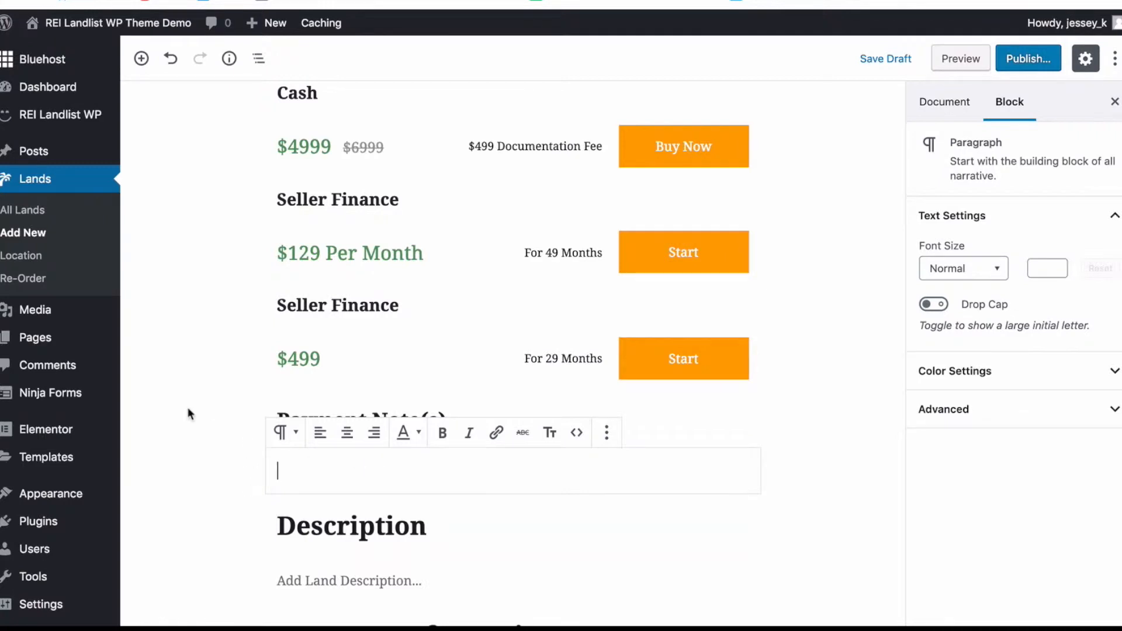
click(221, 453)
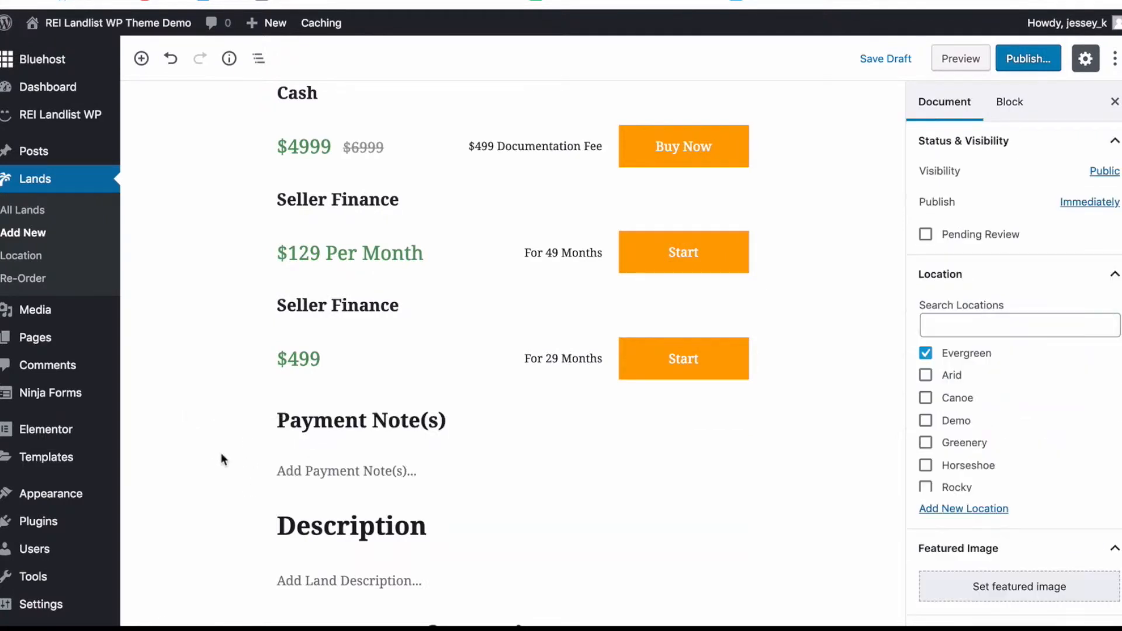
click(380, 461)
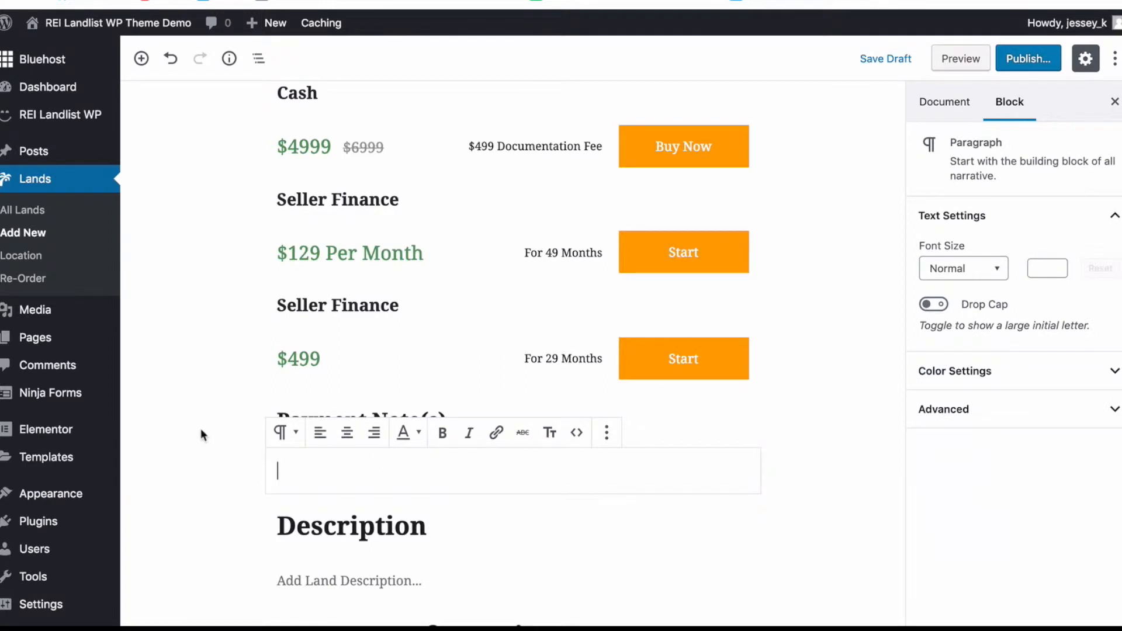
text(To start the process click on the buy )
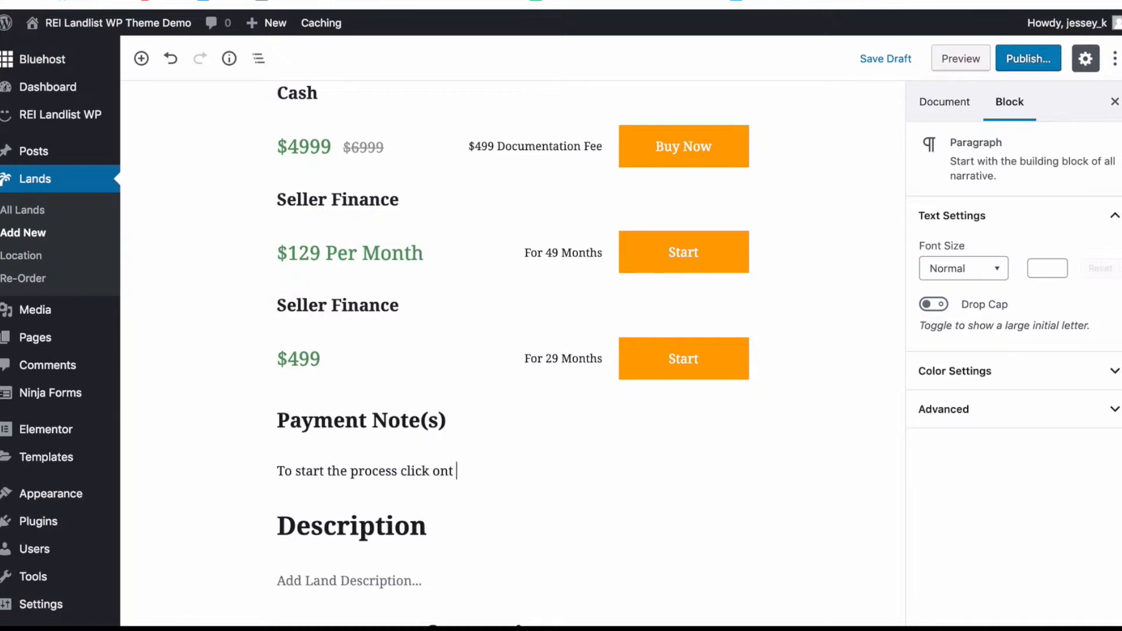
text(now or start button.  This area is for any other notes)
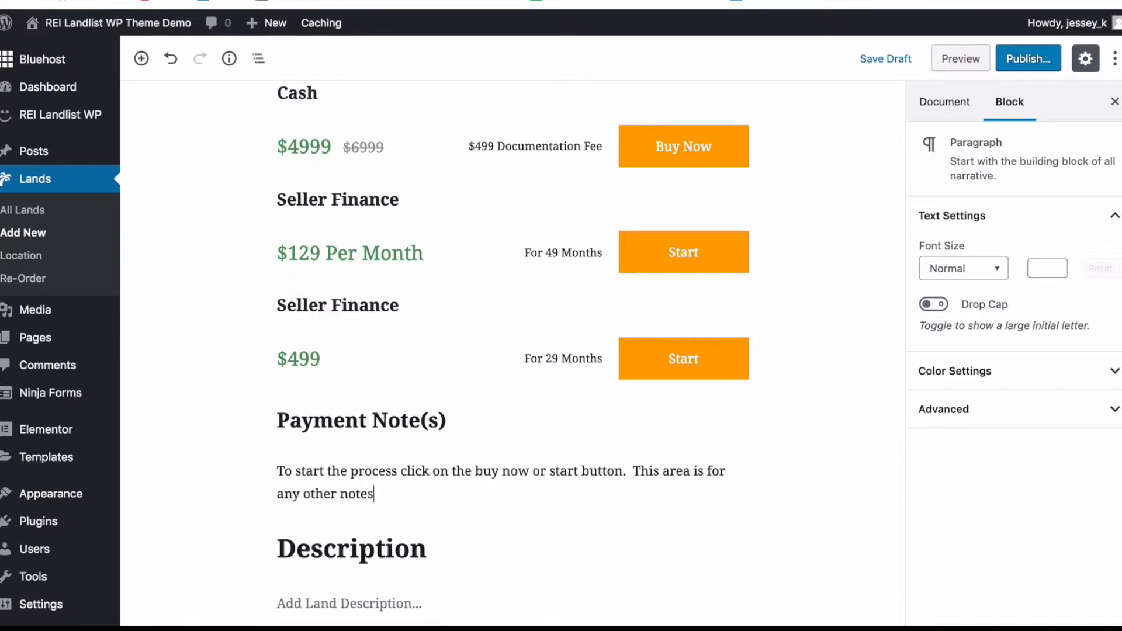
text( you want to make.)
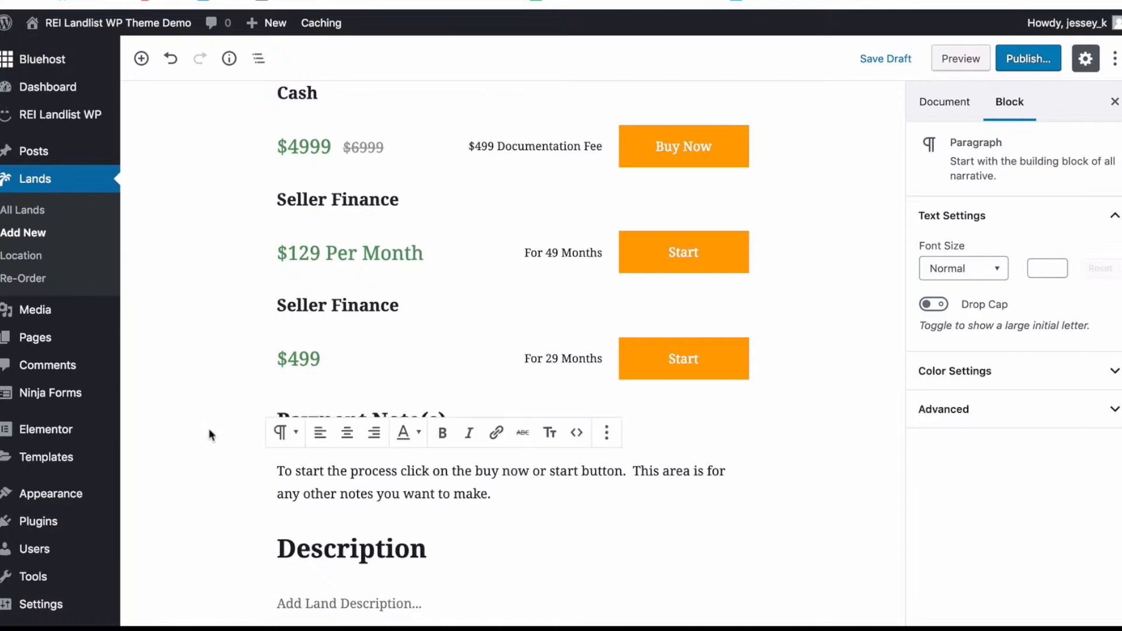
Step: Enter a land description beginning "Beautiful piece of land to own and call your own" and promoting a getaway on 5 open acres
scroll(201, 442, down, 3)
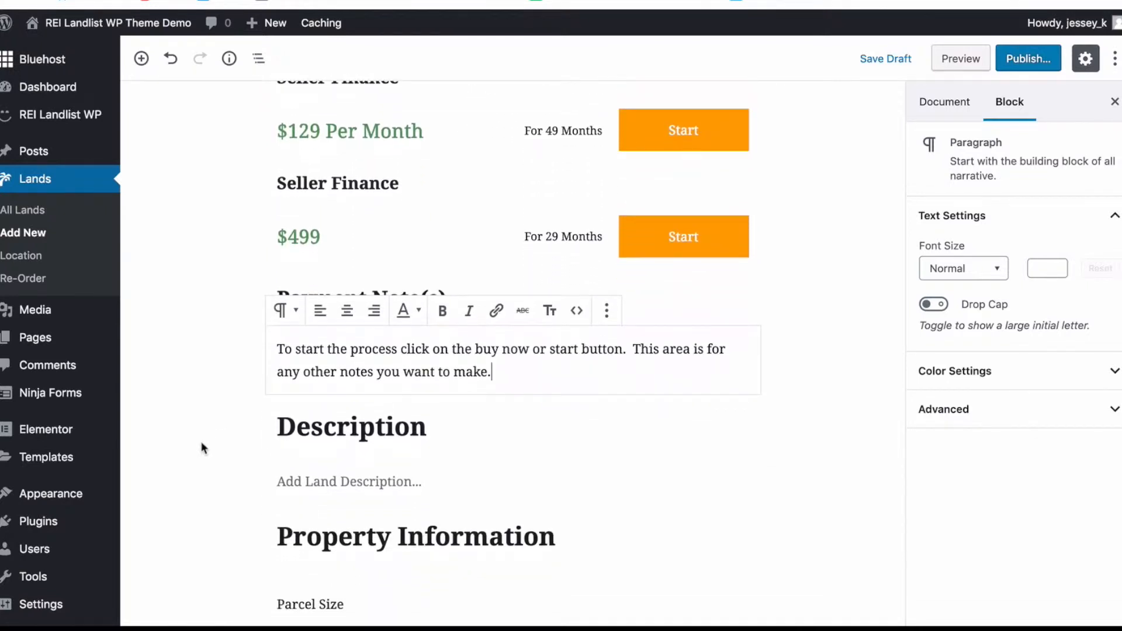
click(319, 479)
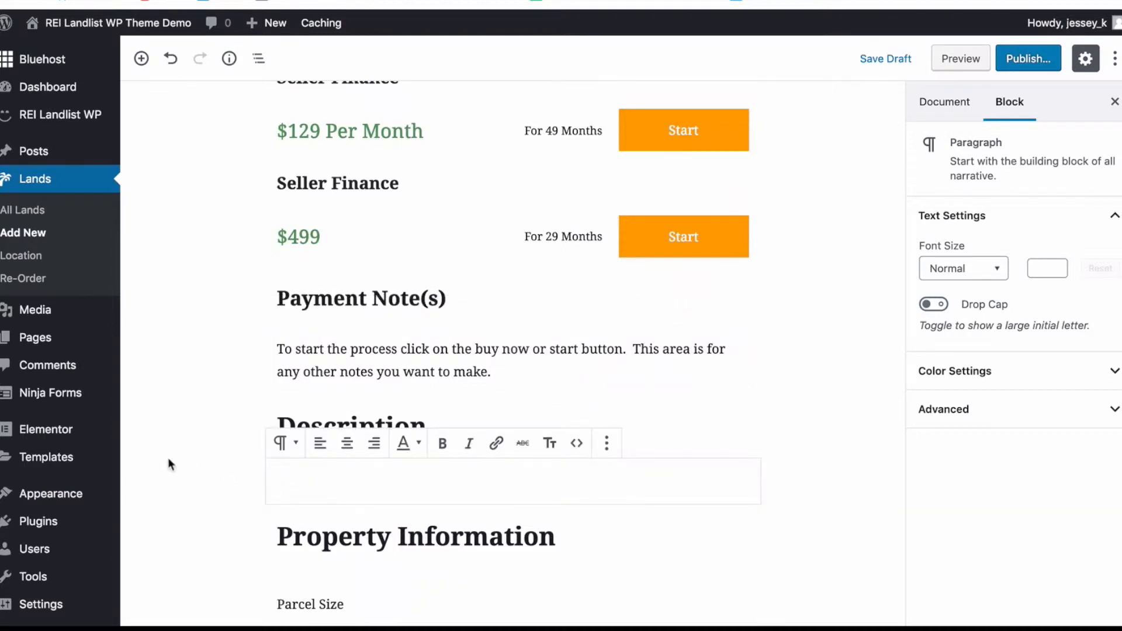
text(Beautiful piece of land to own and call your own)
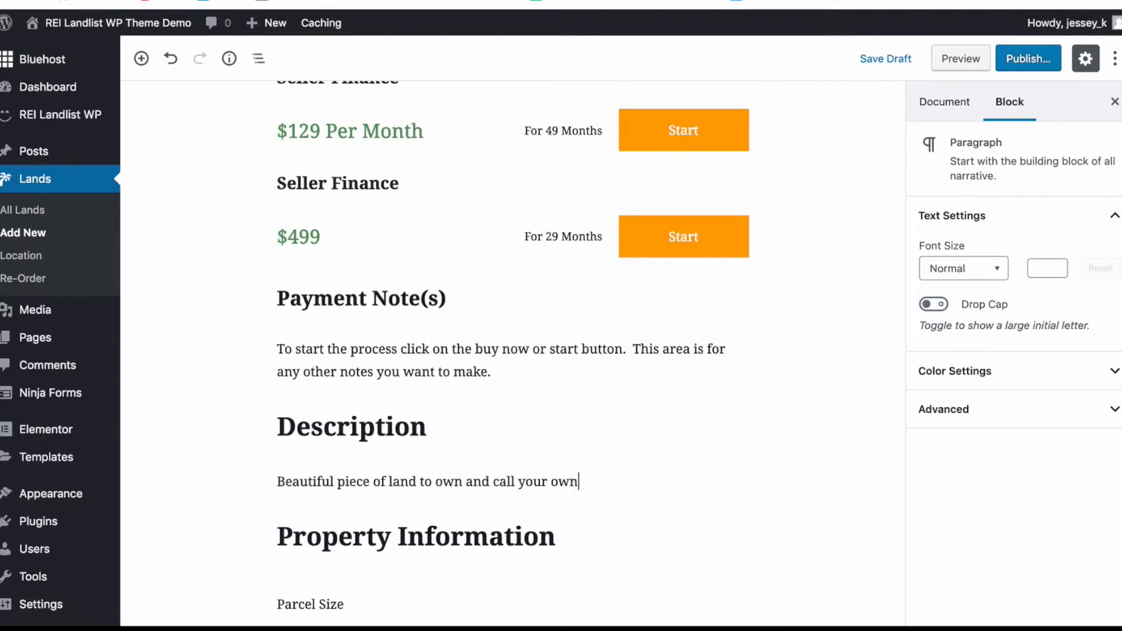
text(.  Get away from the city with this stunning and open 5 acres of land. Continue writing your description.)
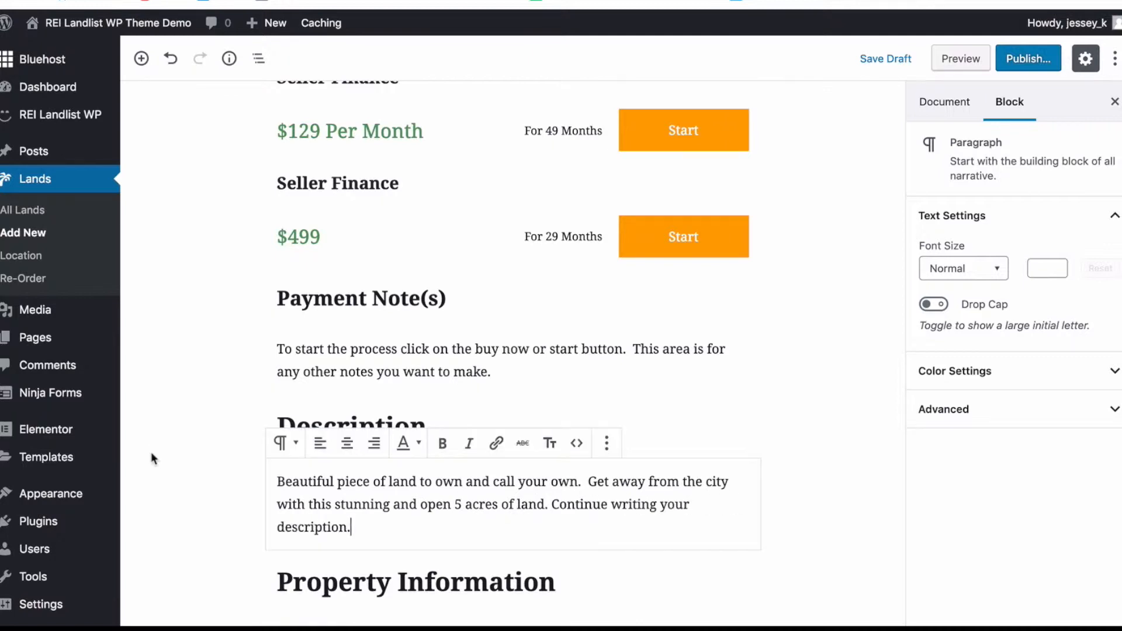
Step: Set the parcel size to 5 and the county to "Evergreen County" in the Property Information block
scroll(150, 458, down, 2)
scroll(151, 452, down, 3)
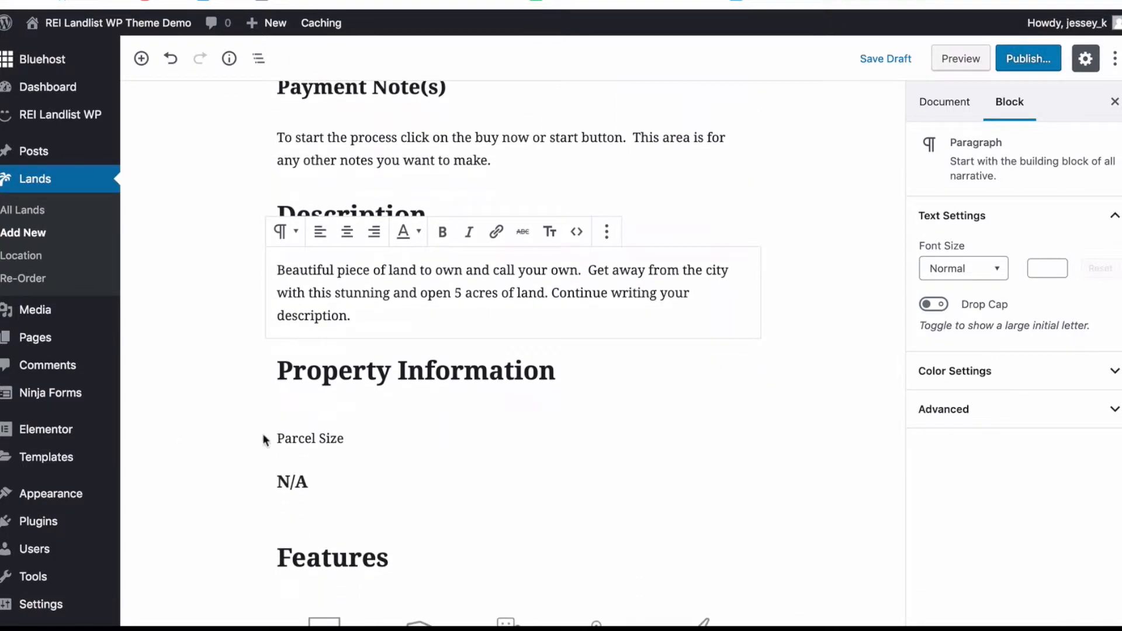
click(287, 436)
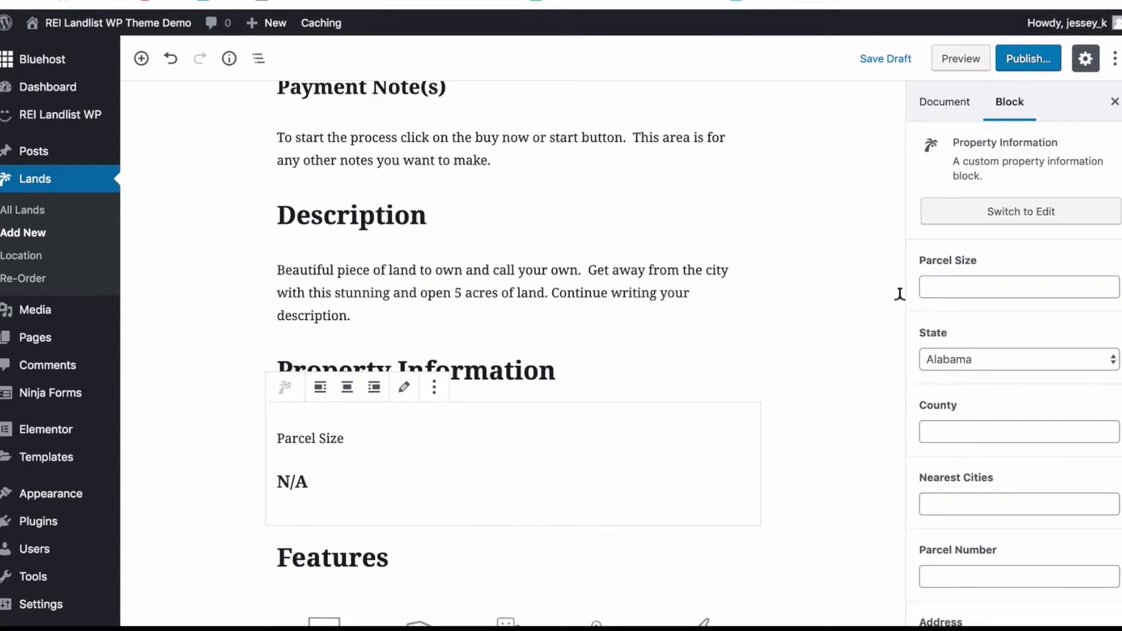
scroll(573, 440, down, 1)
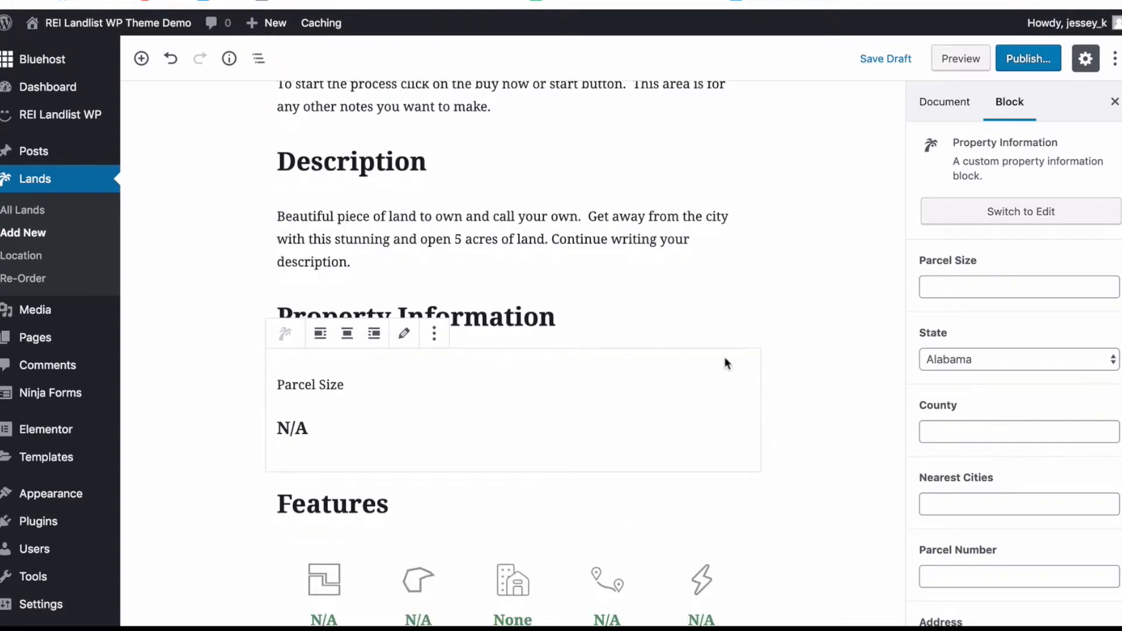
click(999, 279)
click(942, 423)
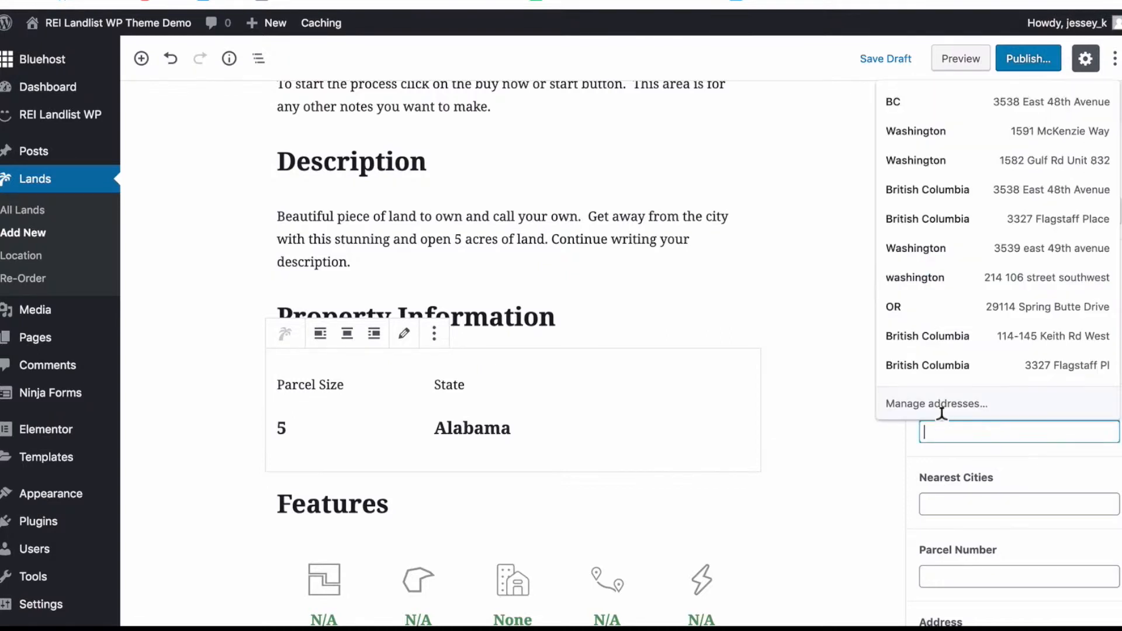
key(Escape)
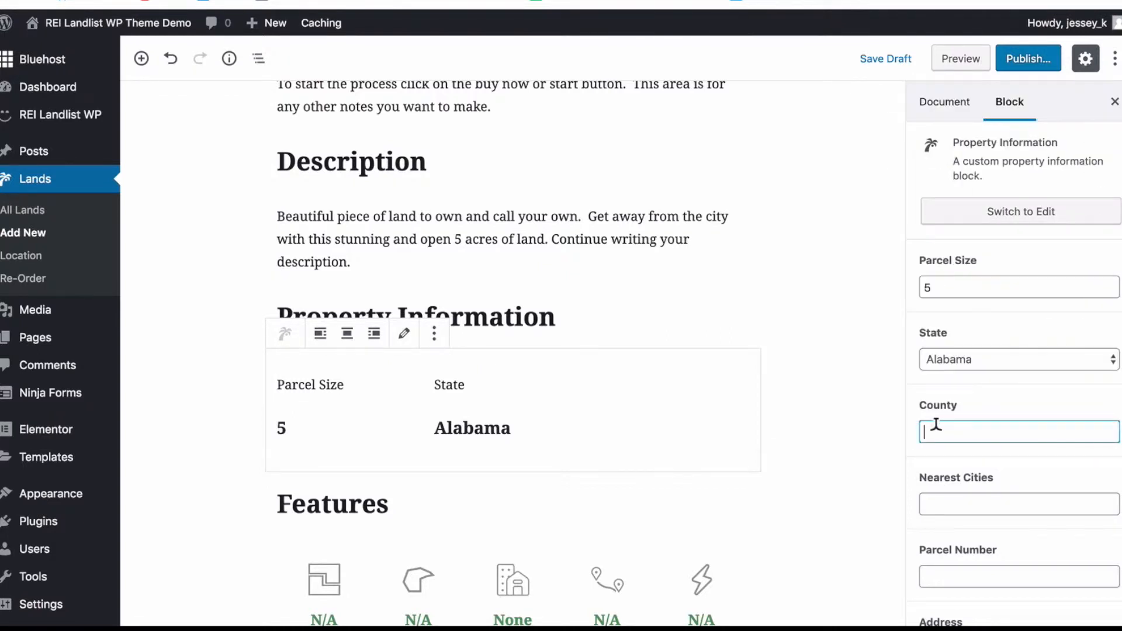
text(Evergreen County)
Step: Enter "Leafy City" as the nearest city and R12345 as the parcel number in the property information
click(937, 493)
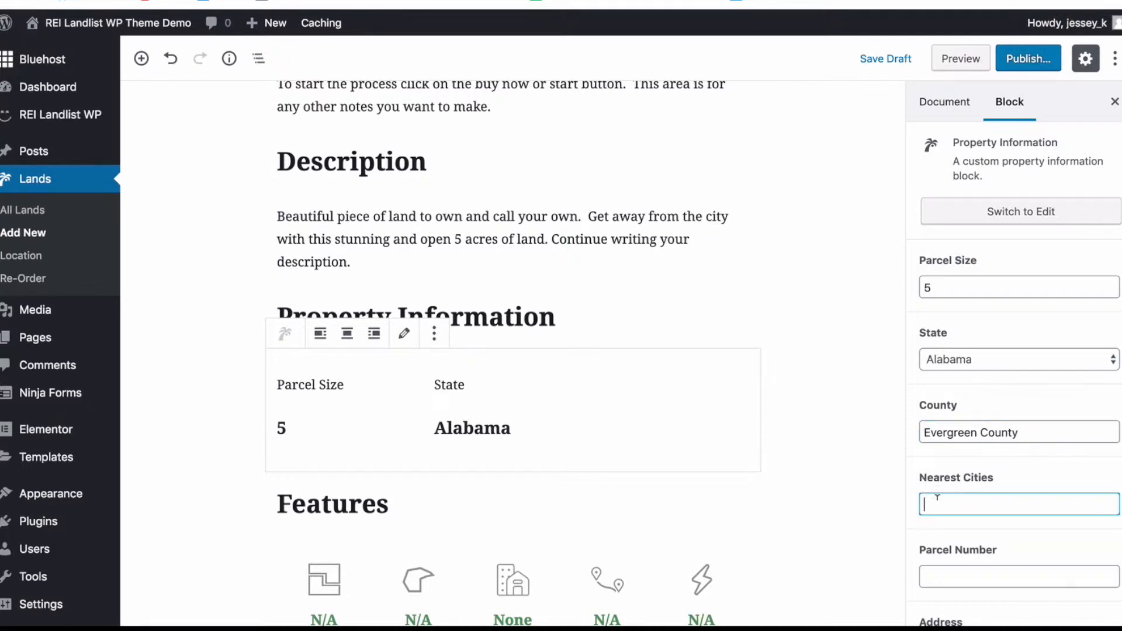
text(Leaf)
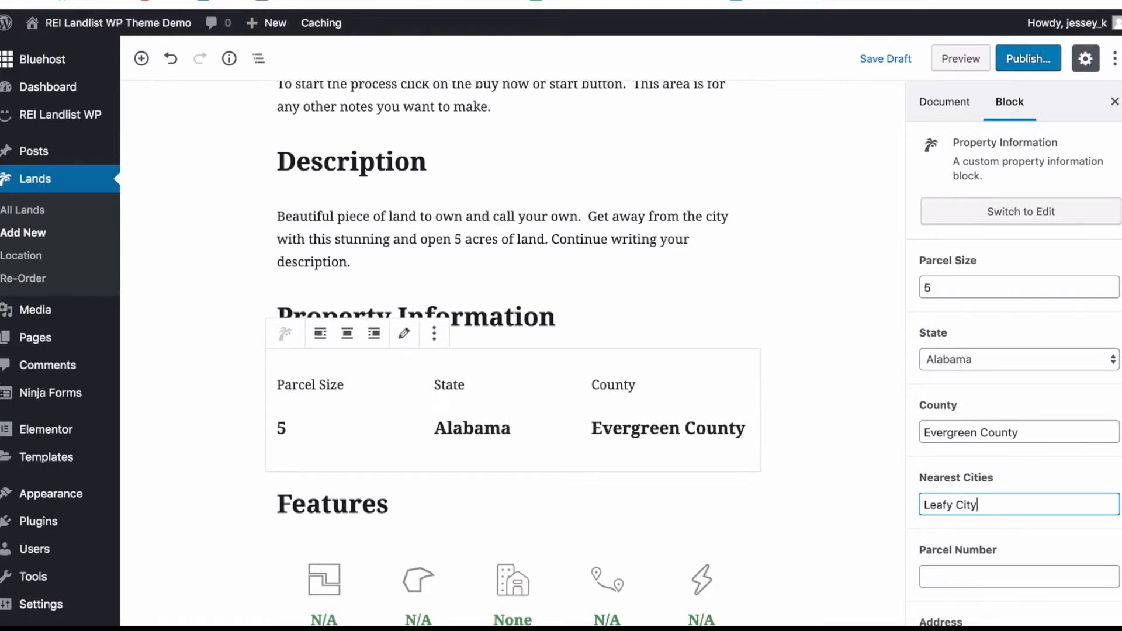
text(y City)
scroll(892, 500, down, 2)
scroll(958, 485, down, 3)
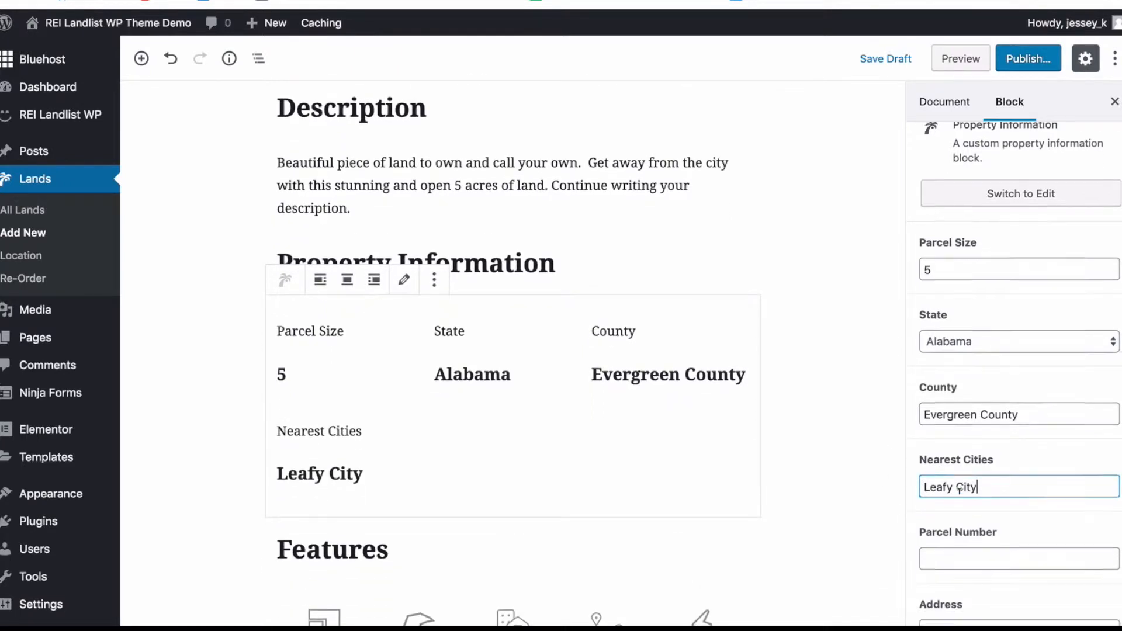
scroll(959, 486, down, 2)
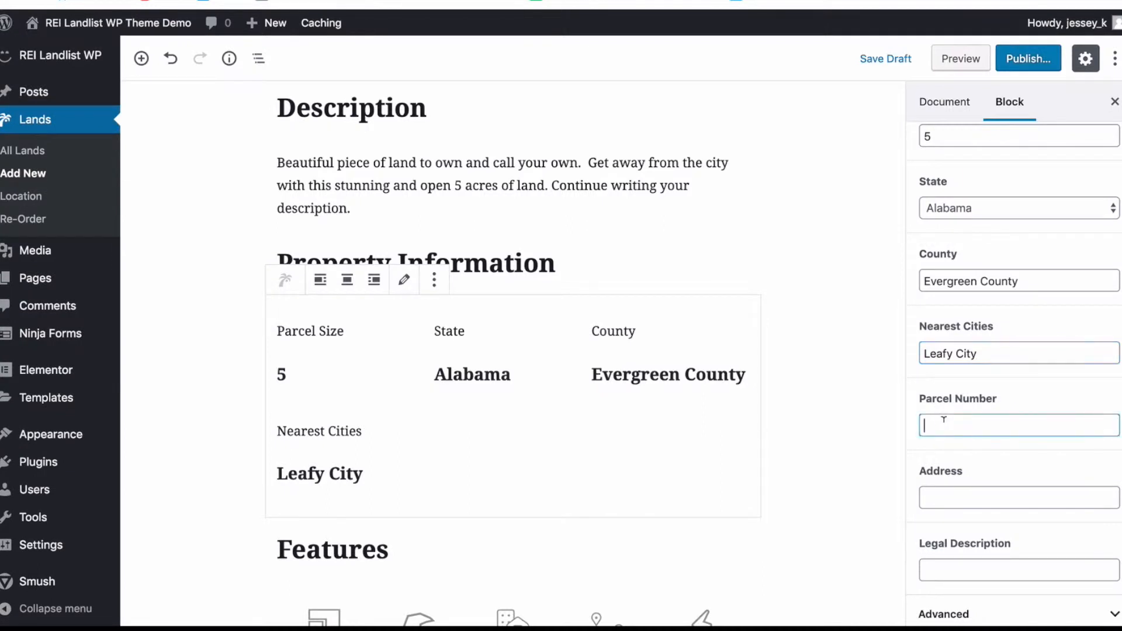
text(R12345)
Step: Fill in "Whatever Address" as the property's address and "12345 Evergreen County Legal" as its legal description
click(939, 493)
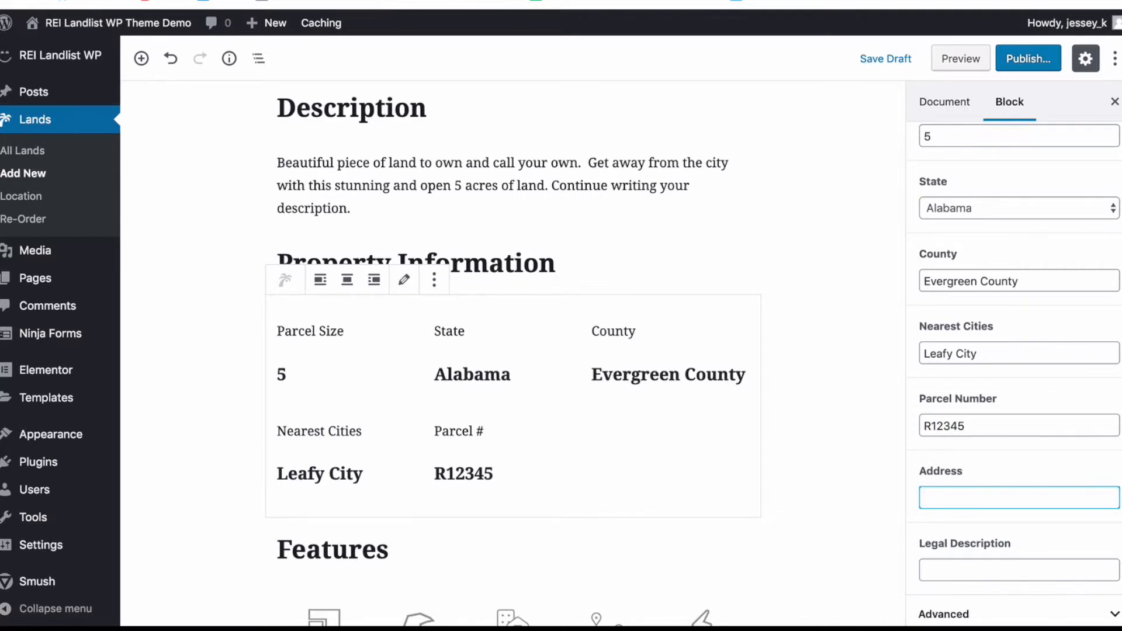
text(Whatever Address)
key(Tab)
text(Legal)
key(ctrl+a)
text(12345 Evergreen County Legal)
Step: Set the acreage to 5 and the county to "Evergreen" in the Property Features block
scroll(777, 498, down, 3)
scroll(777, 498, down, 5)
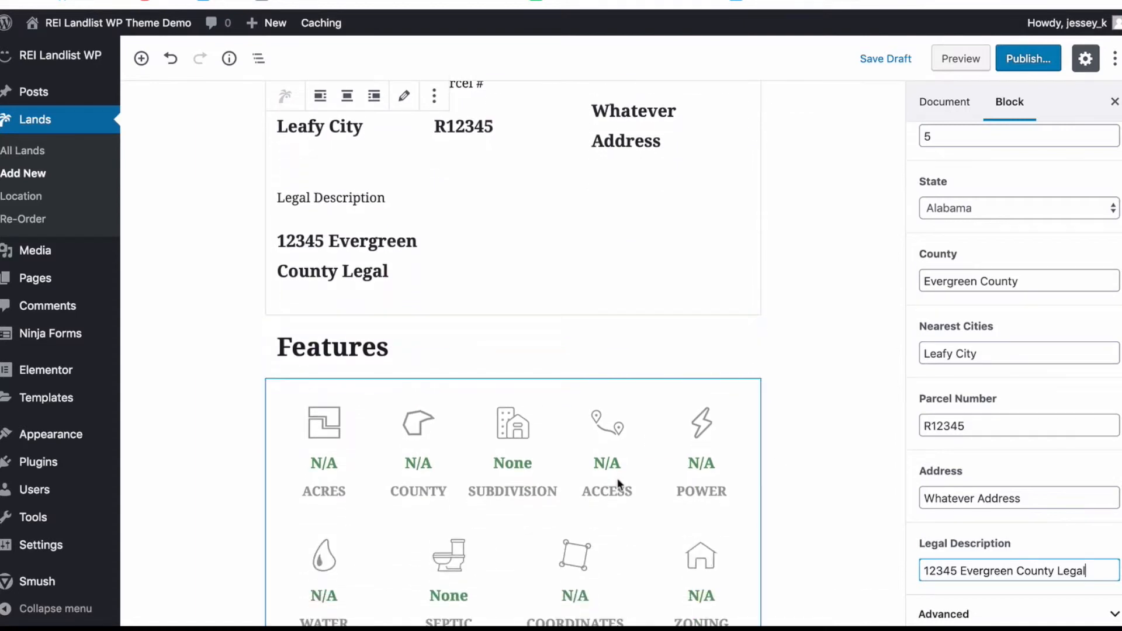
scroll(556, 261, up, 3)
scroll(564, 315, down, 4)
click(362, 397)
scroll(363, 398, down, 2)
scroll(363, 397, down, 1)
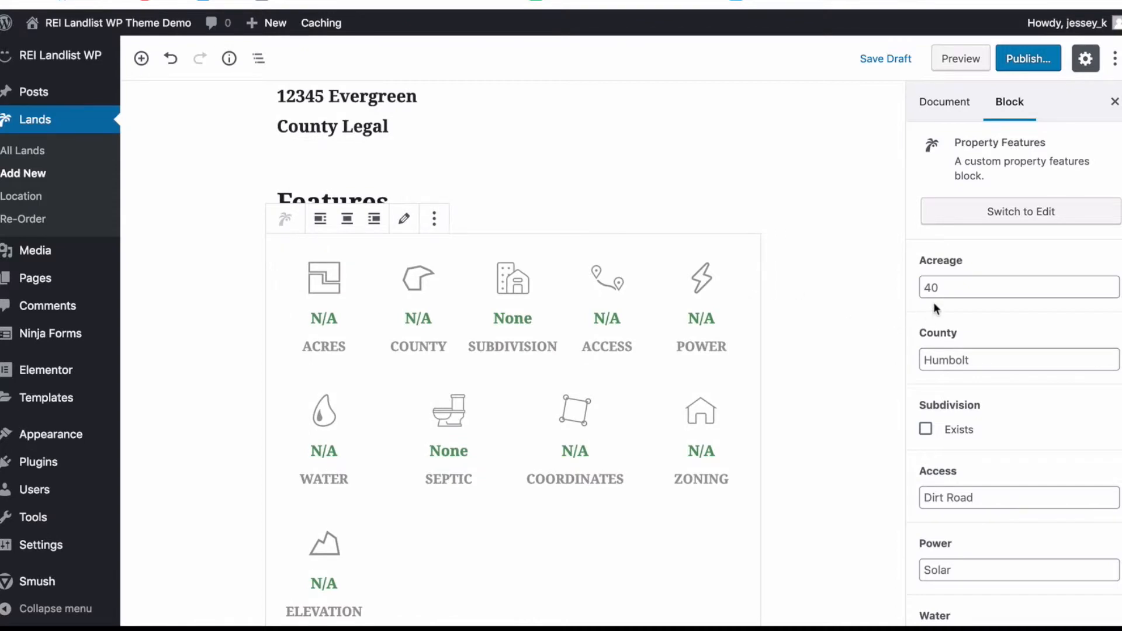
scroll(682, 281, up, 4)
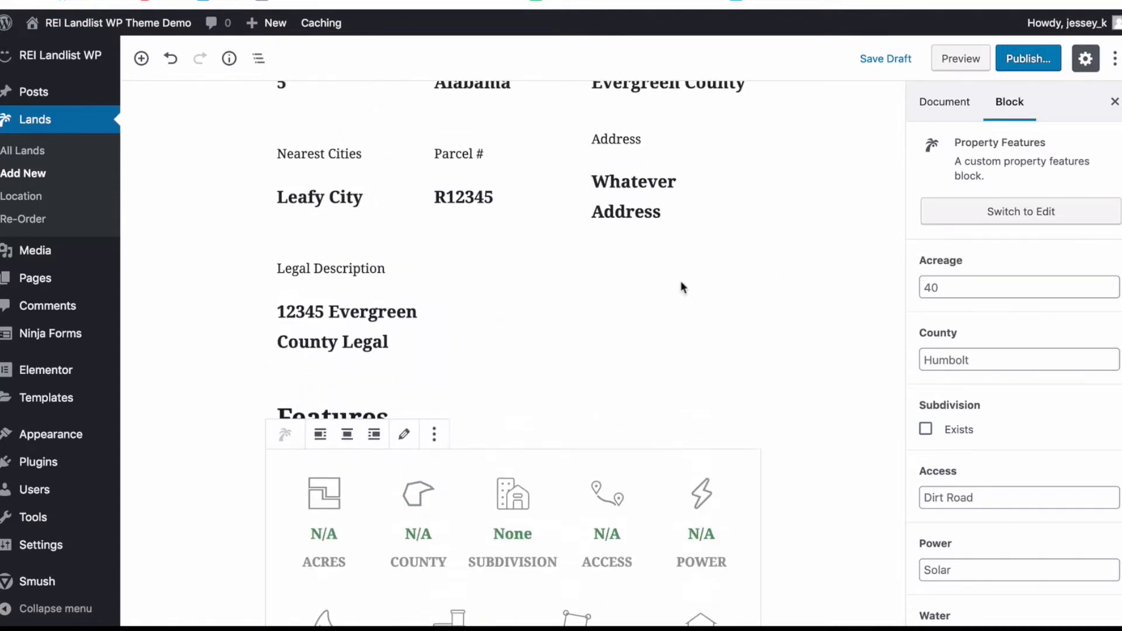
scroll(707, 513, up, 5)
scroll(537, 483, down, 7)
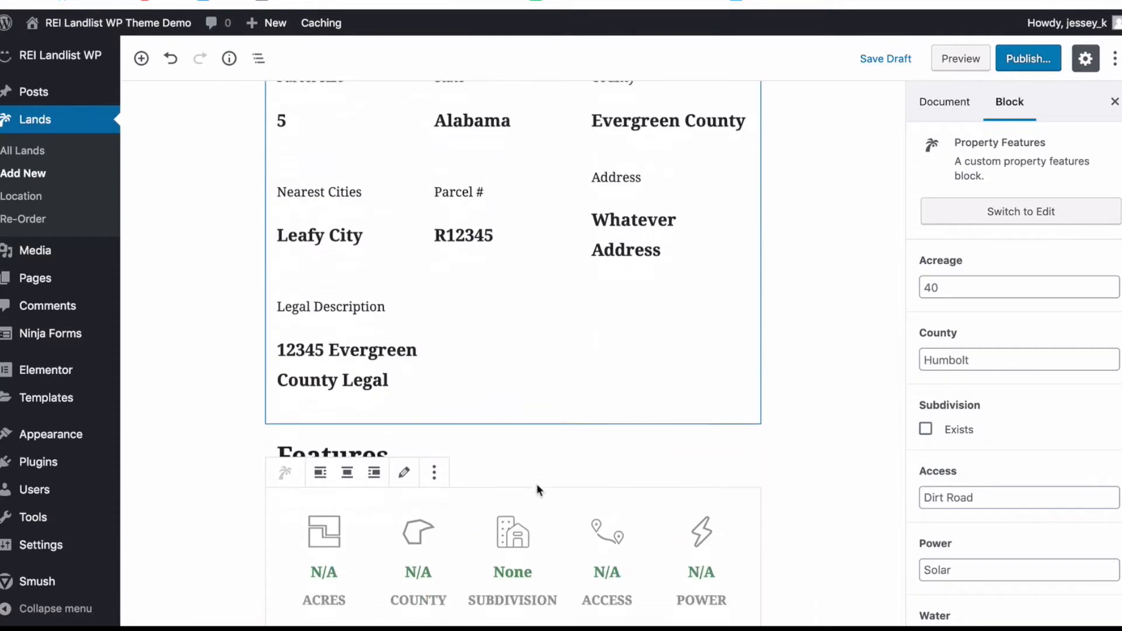
scroll(520, 429, down, 3)
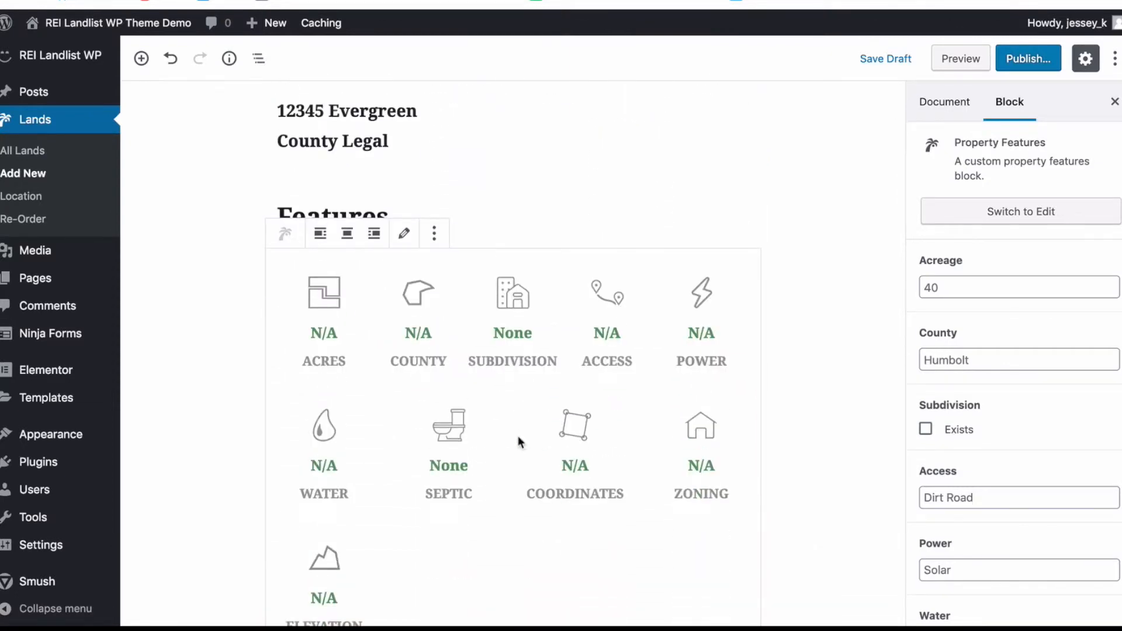
scroll(517, 436, down, 2)
click(955, 280)
click(956, 354)
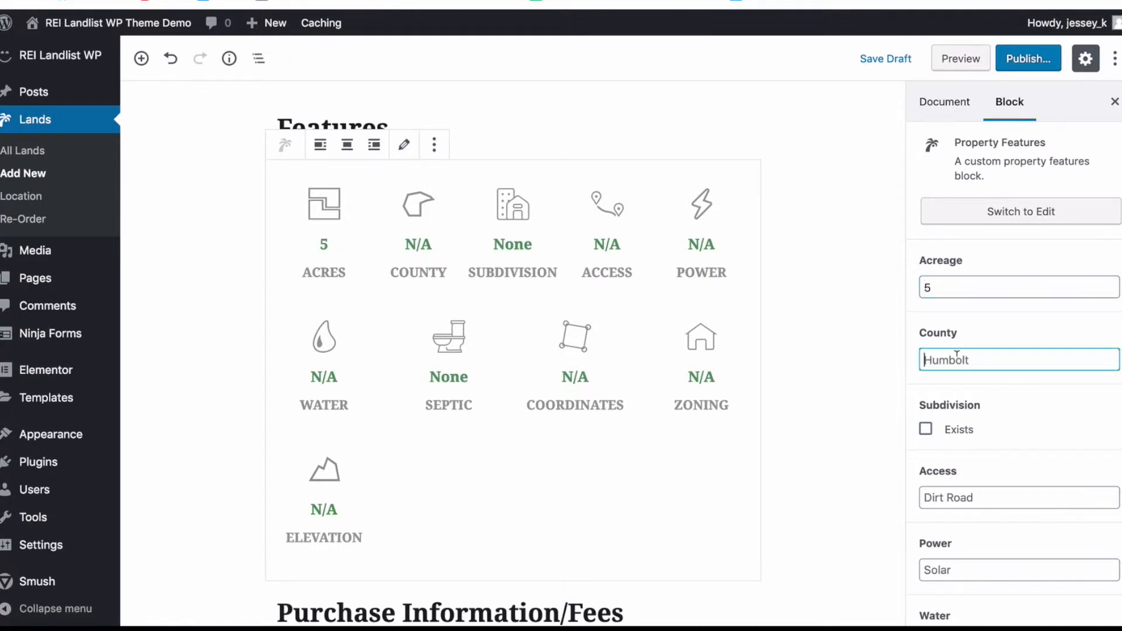
text(Evergreen)
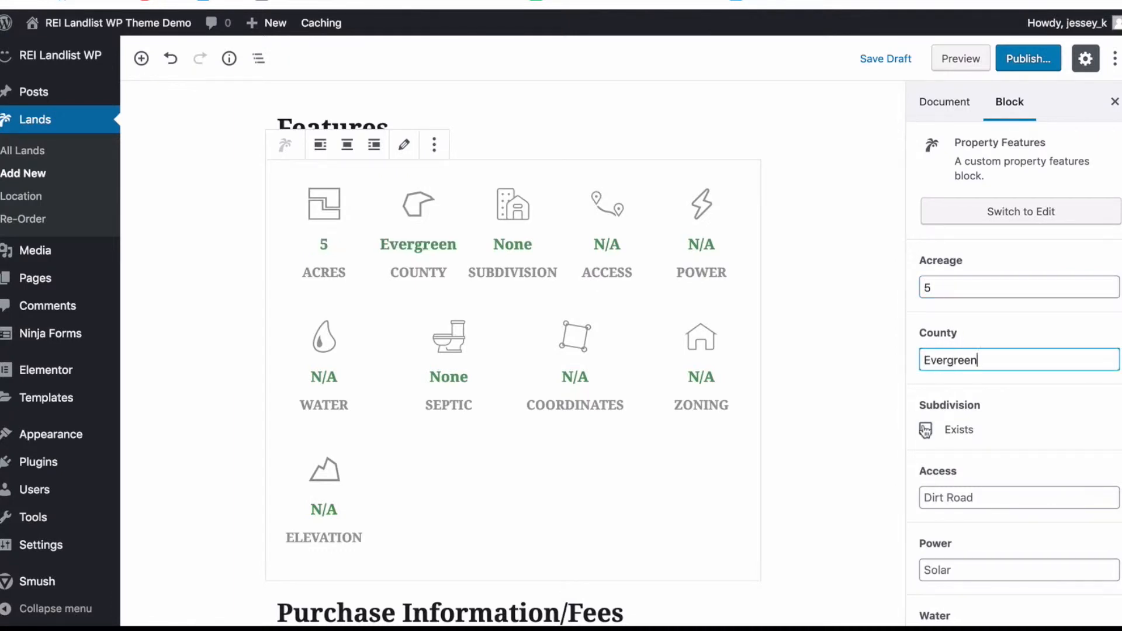
Step: Set the property features' access to "Dirt Road Access", power to "Solar" and water to "None"
scroll(980, 320, down, 1)
scroll(981, 320, down, 3)
click(951, 273)
text(Dirt Road c)
key(BackSpace)
text(Acces)
key(Tab)
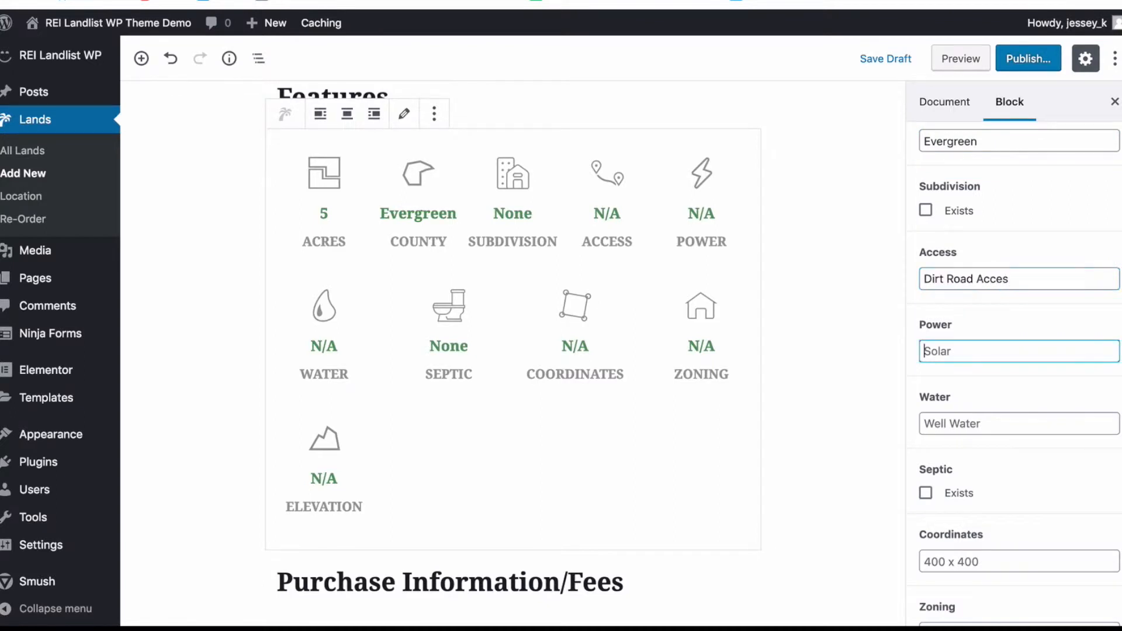
text(Solar)
key(Tab)
text(None)
Step: Set the property features' coordinates to "12345 x 12345", zoning to "Agricultural" and elevation to "1,234 FT"
scroll(919, 362, down, 3)
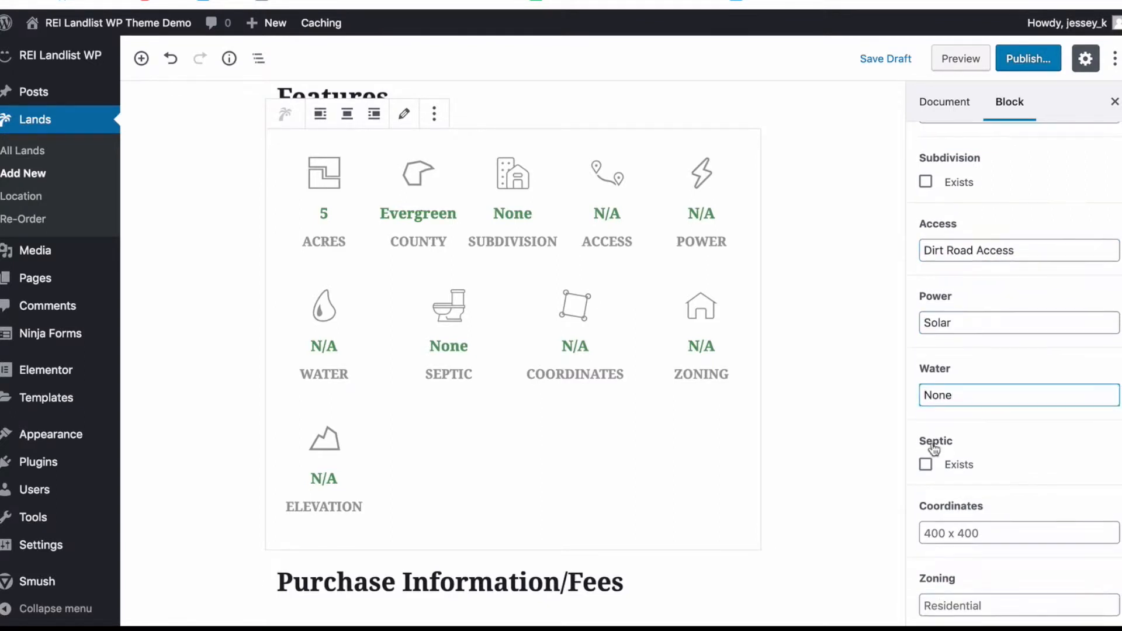
click(926, 425)
text(12345 x 12345)
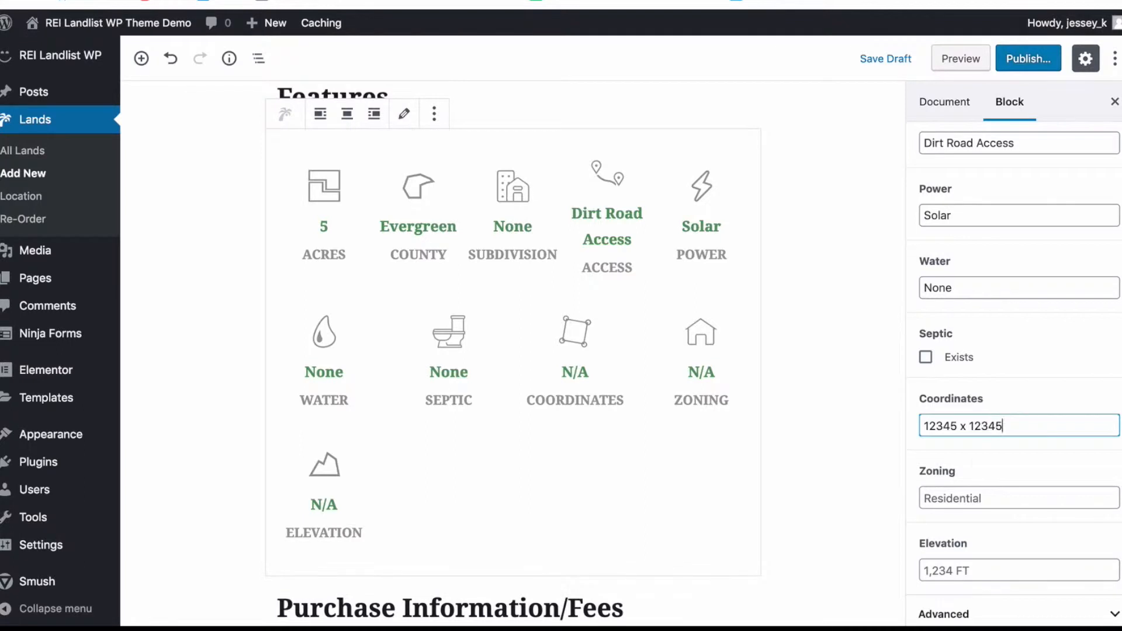
click(965, 494)
text(Agricultural)
key(Tab)
text(1,234 FT)
Step: Review the Purchase Information/Fees section and the block options of its heading and the Document Fee amount
scroll(746, 444, down, 1)
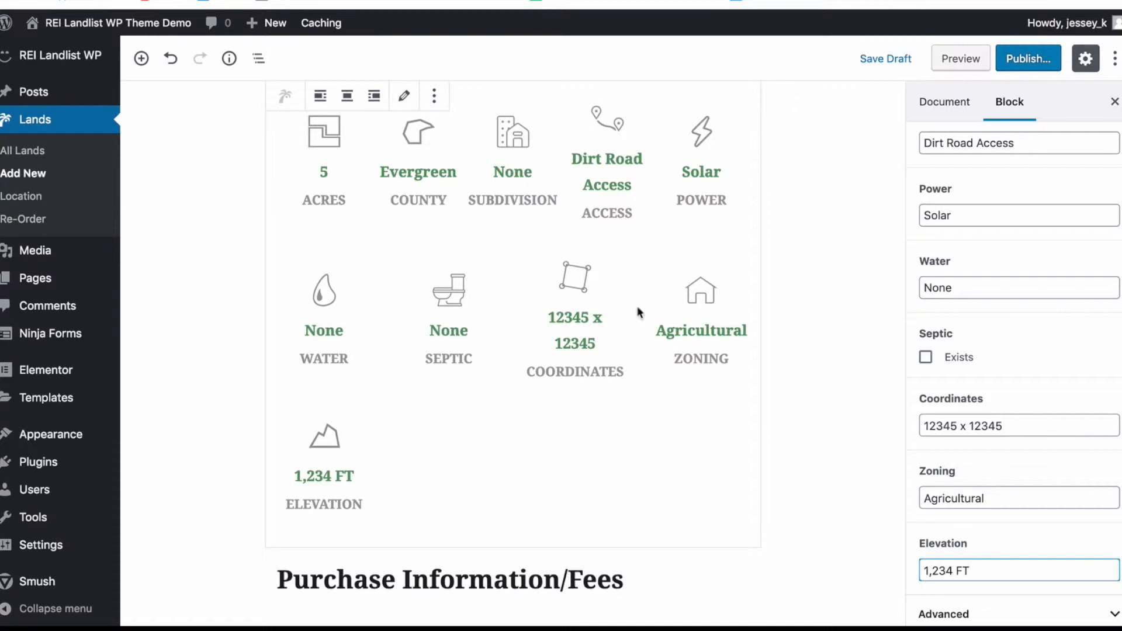
scroll(483, 391, down, 5)
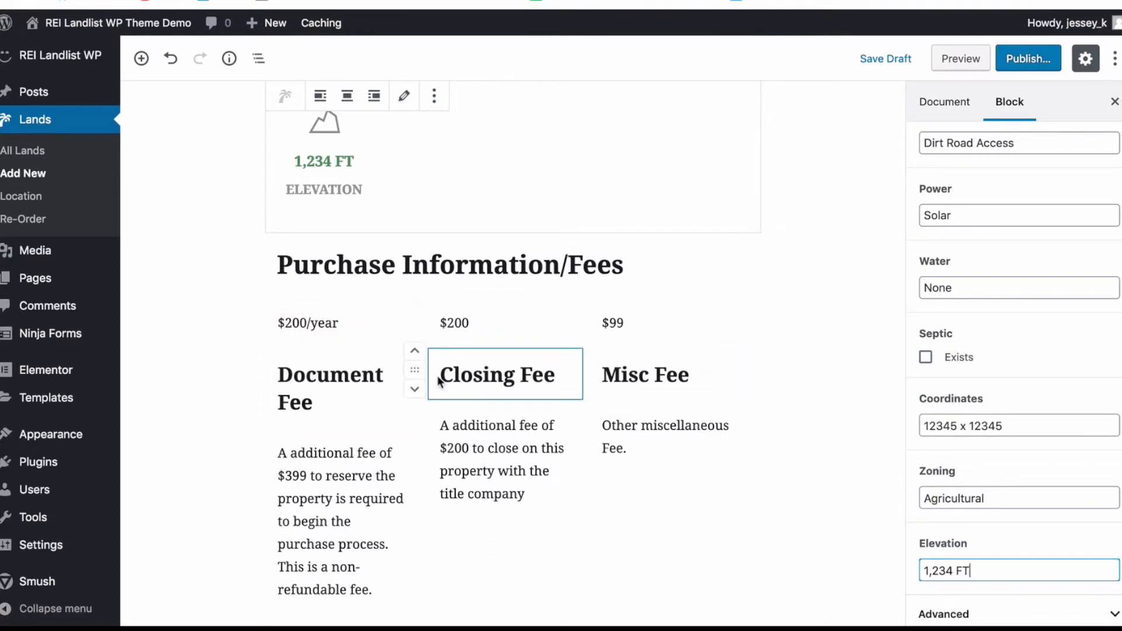
click(346, 371)
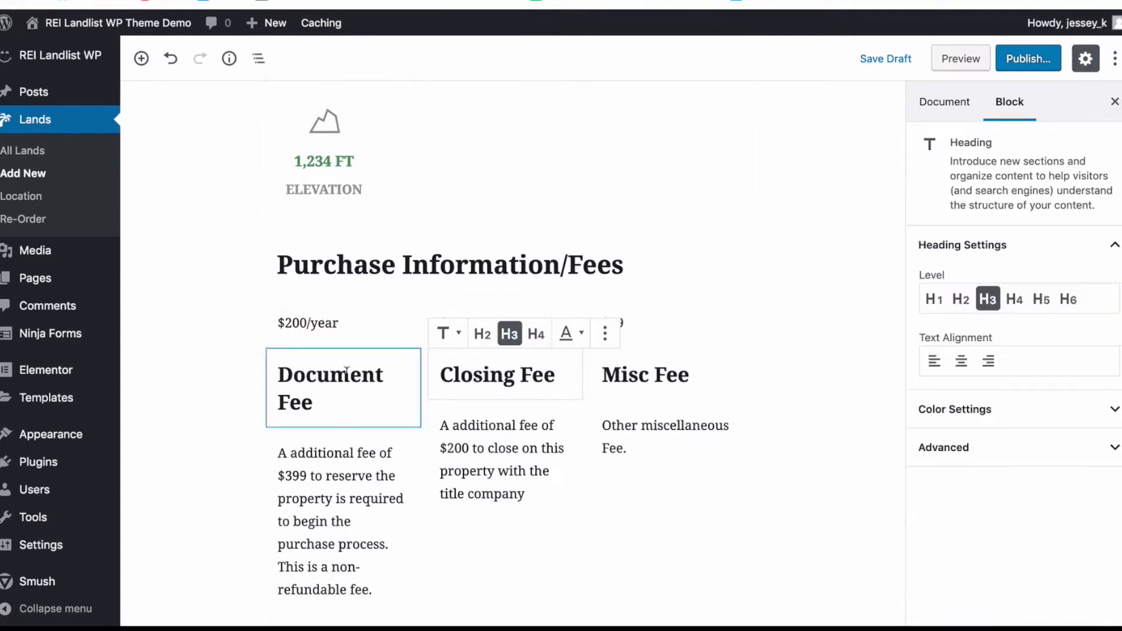
double_click(310, 374)
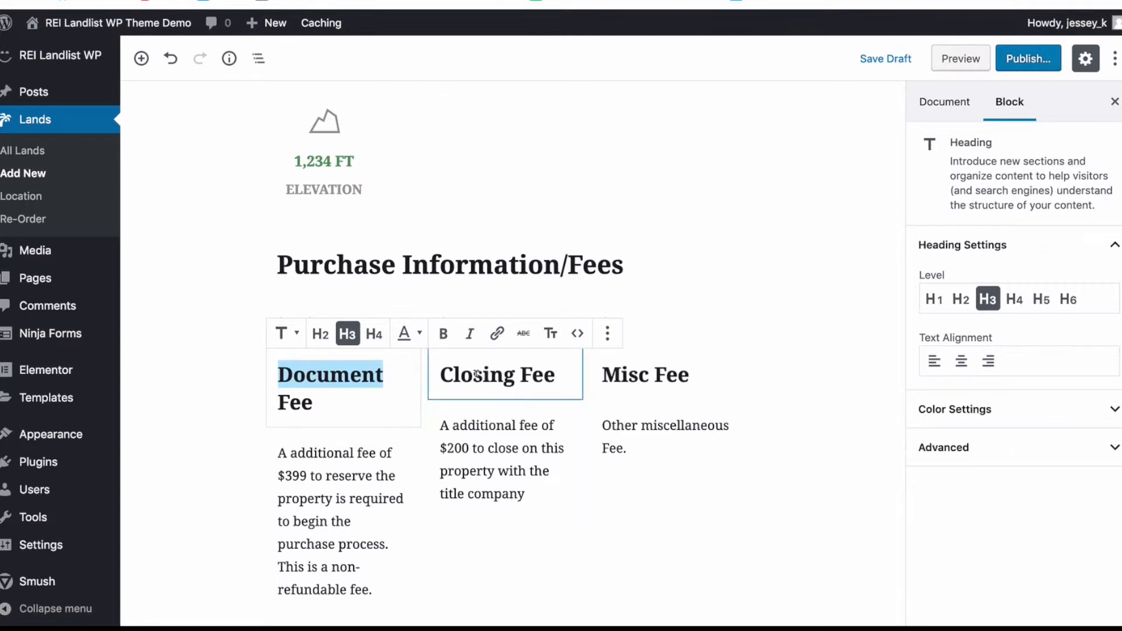
click(576, 264)
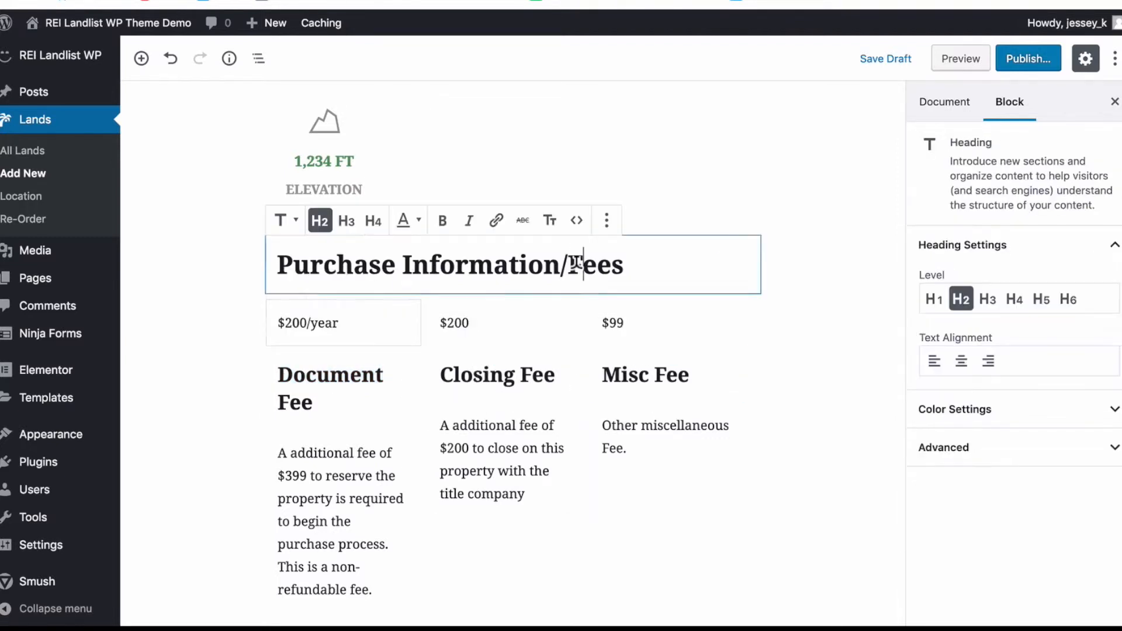
click(605, 228)
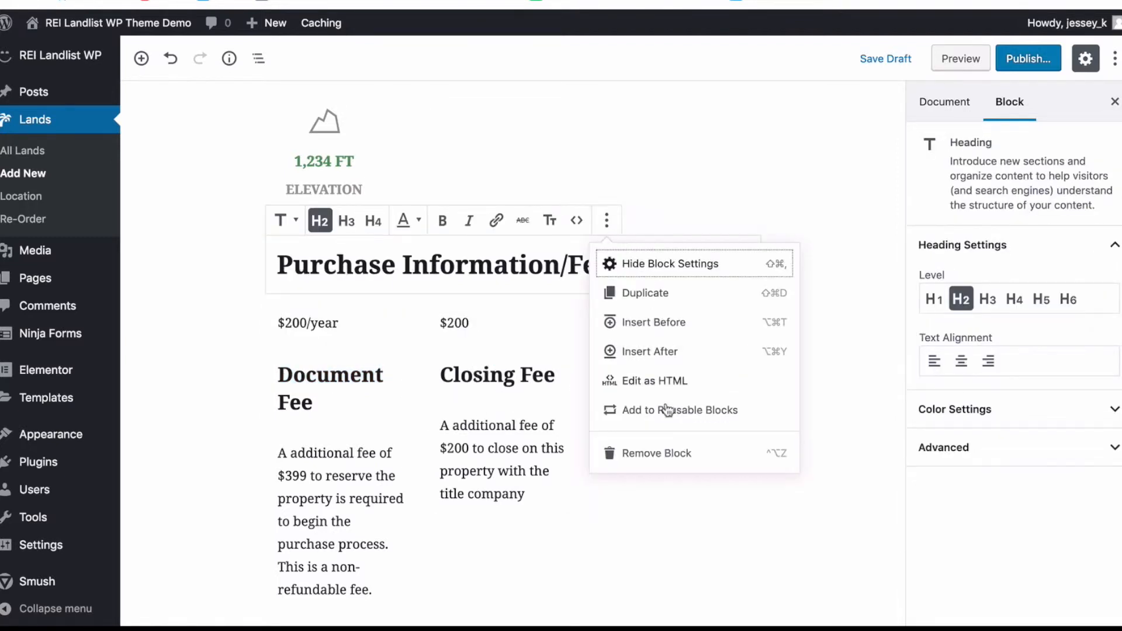
click(333, 322)
click(562, 287)
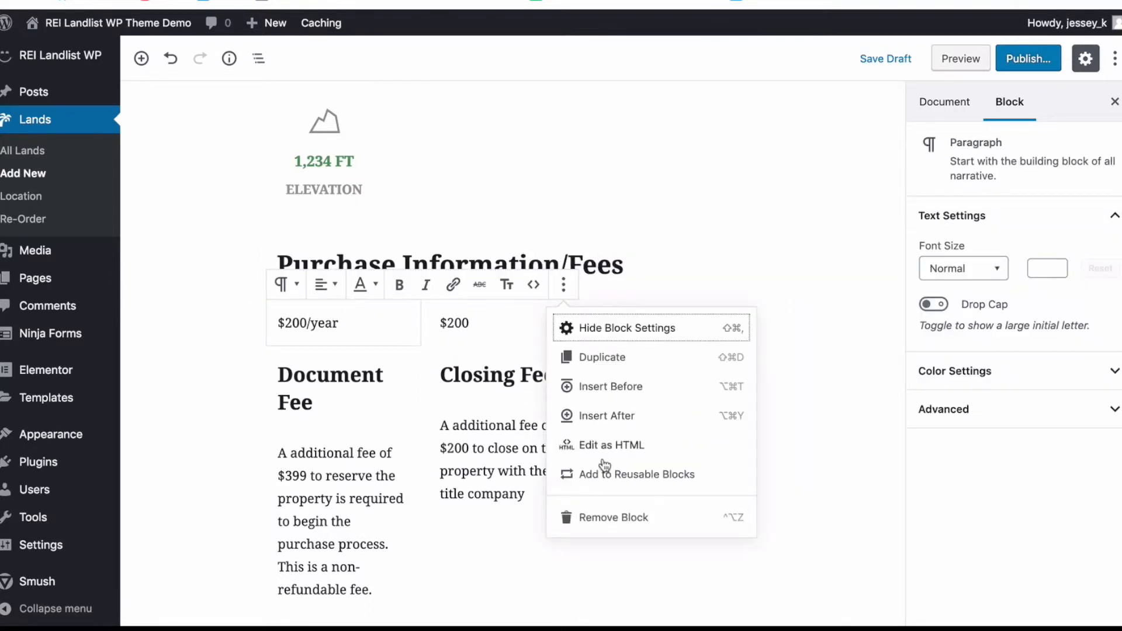
click(176, 368)
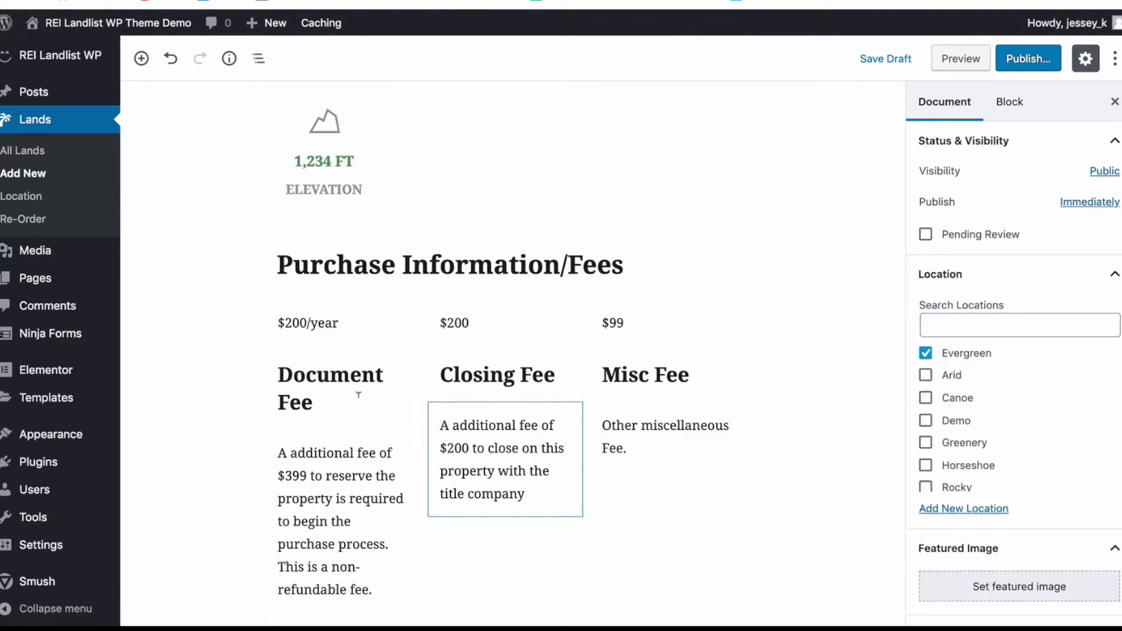
Step: Replace the "Amsterdam" heading under Nearby Attractions/City with "Leafy City"
scroll(598, 280, down, 6)
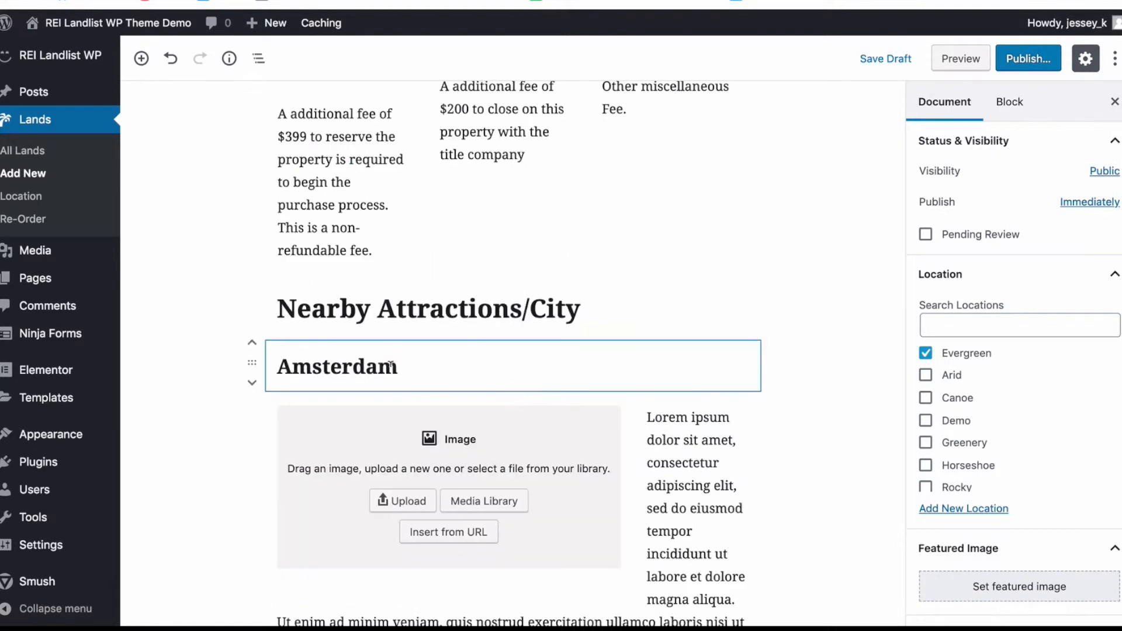
click(390, 365)
click(209, 386)
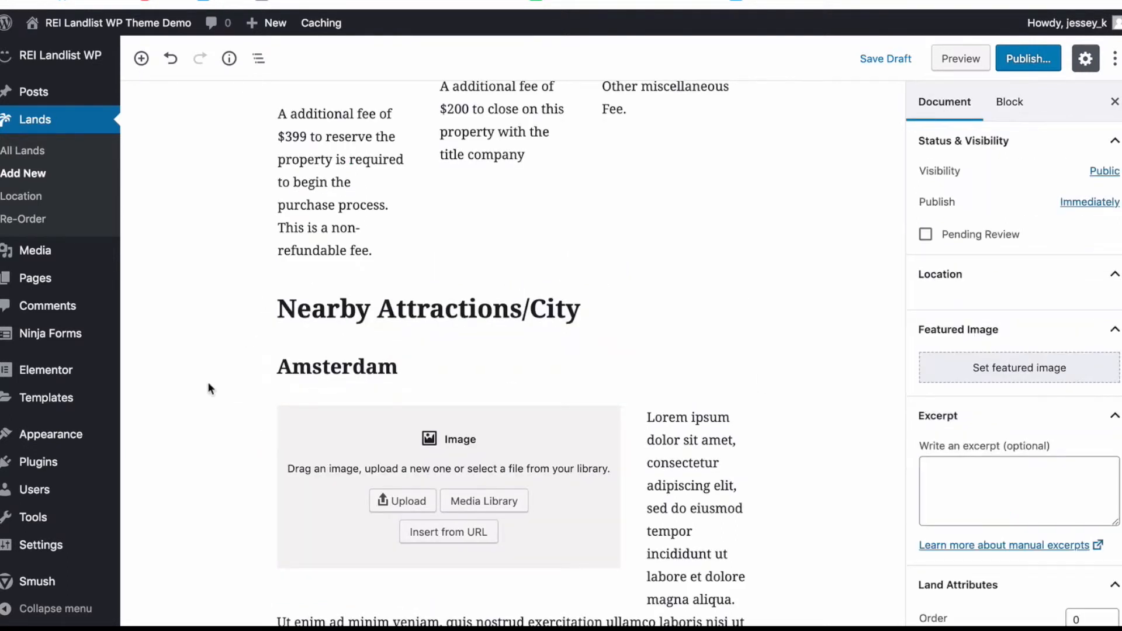
scroll(210, 388, down, 1)
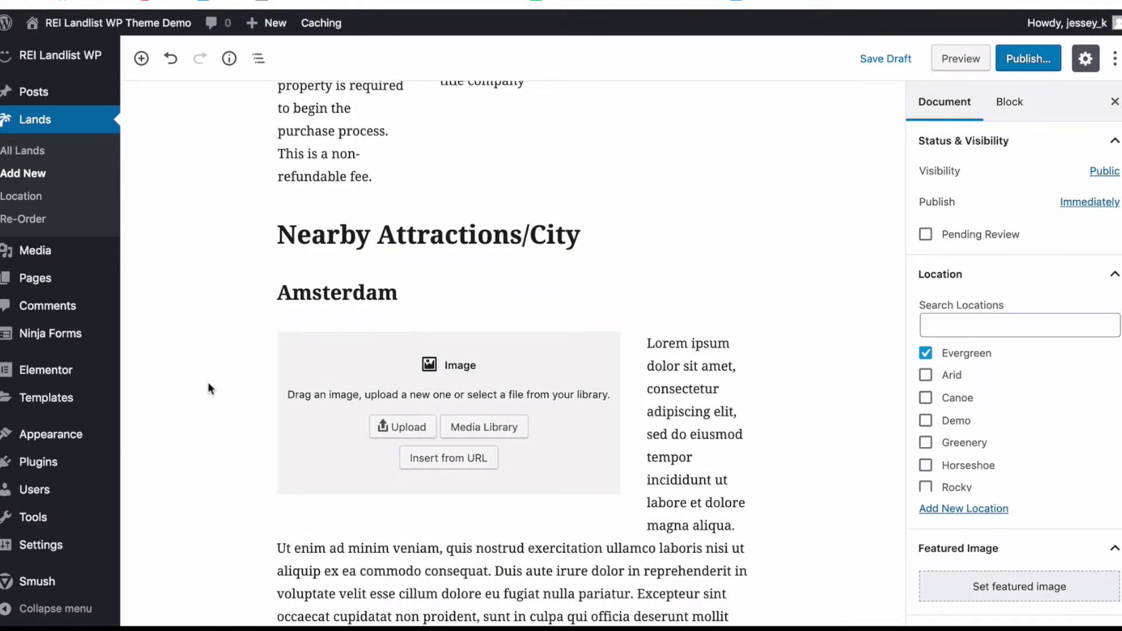
double_click(329, 292)
text(Leafy City)
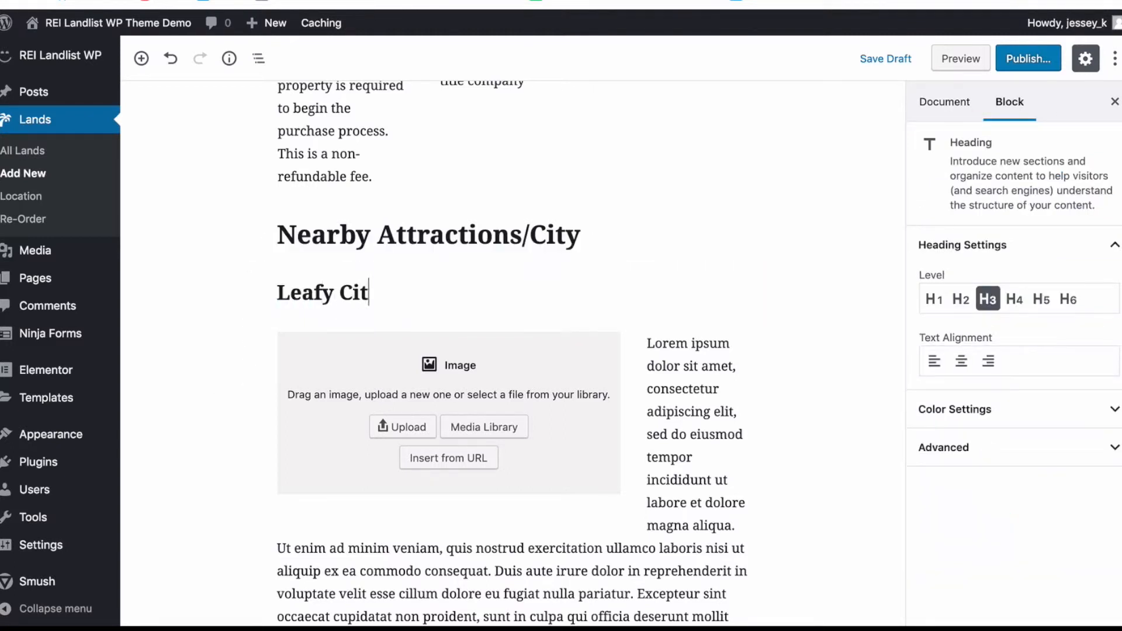
Step: Insert the desert image rei-landlist-hoa-arid7.jpg from the media library into the image placeholder under the Leafy City heading
click(448, 433)
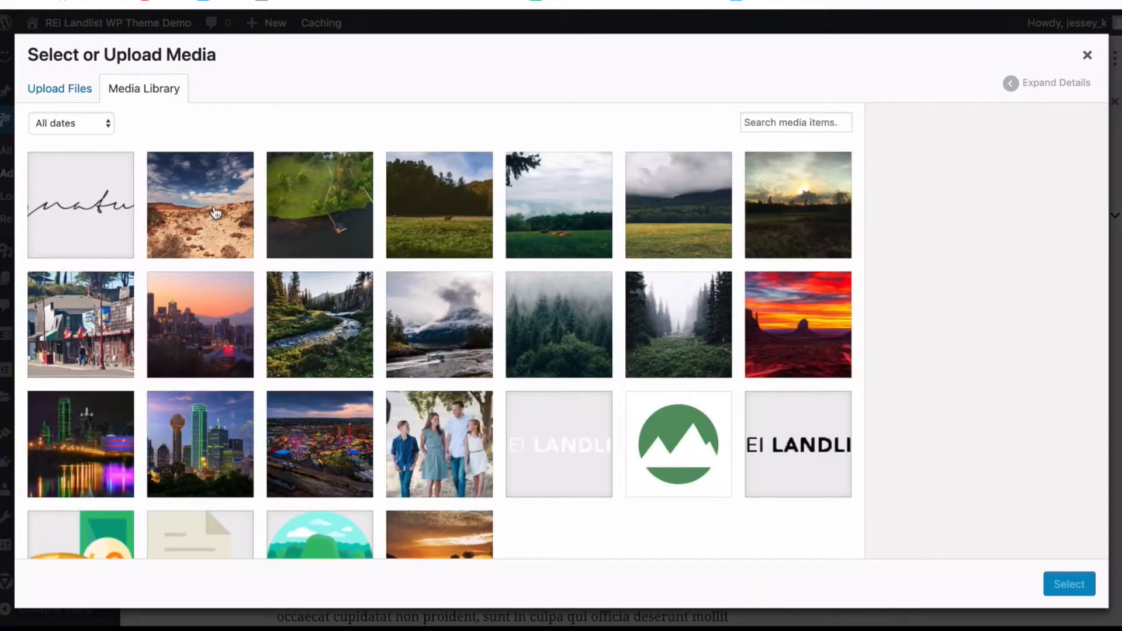
click(216, 213)
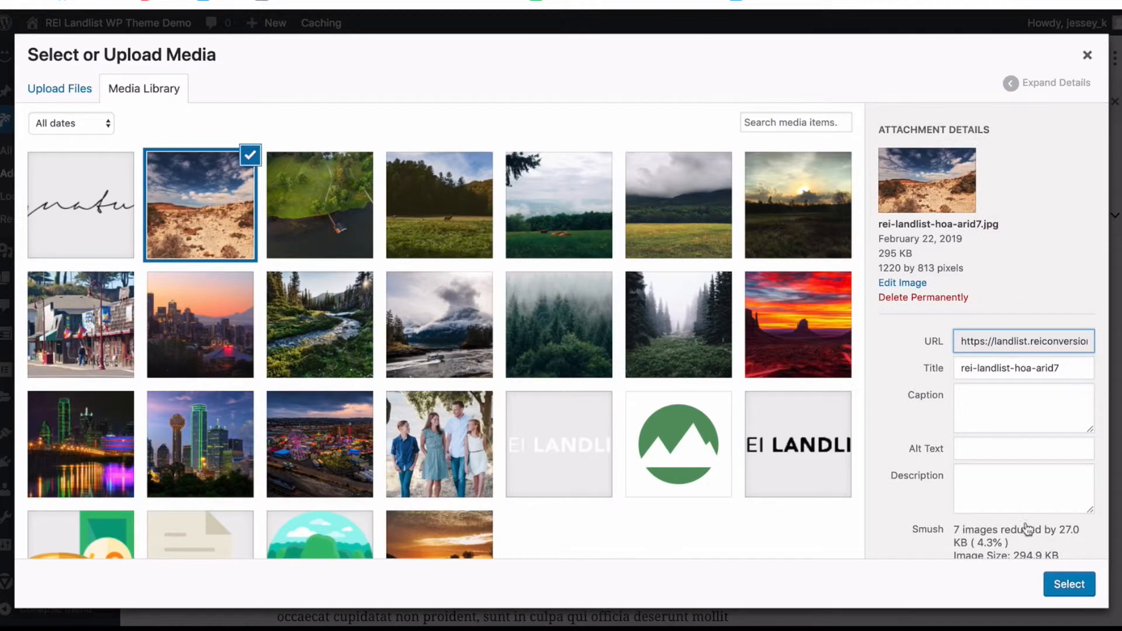
click(1055, 584)
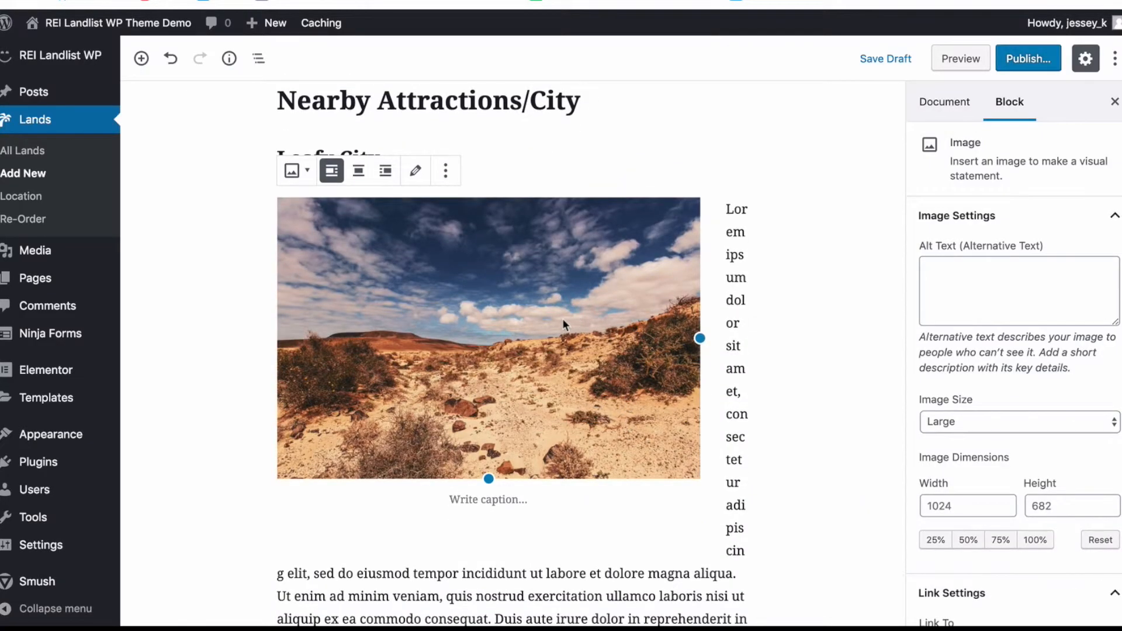
Step: Set the image size of the desert picture under Leafy City to Medium
click(1057, 426)
click(1022, 401)
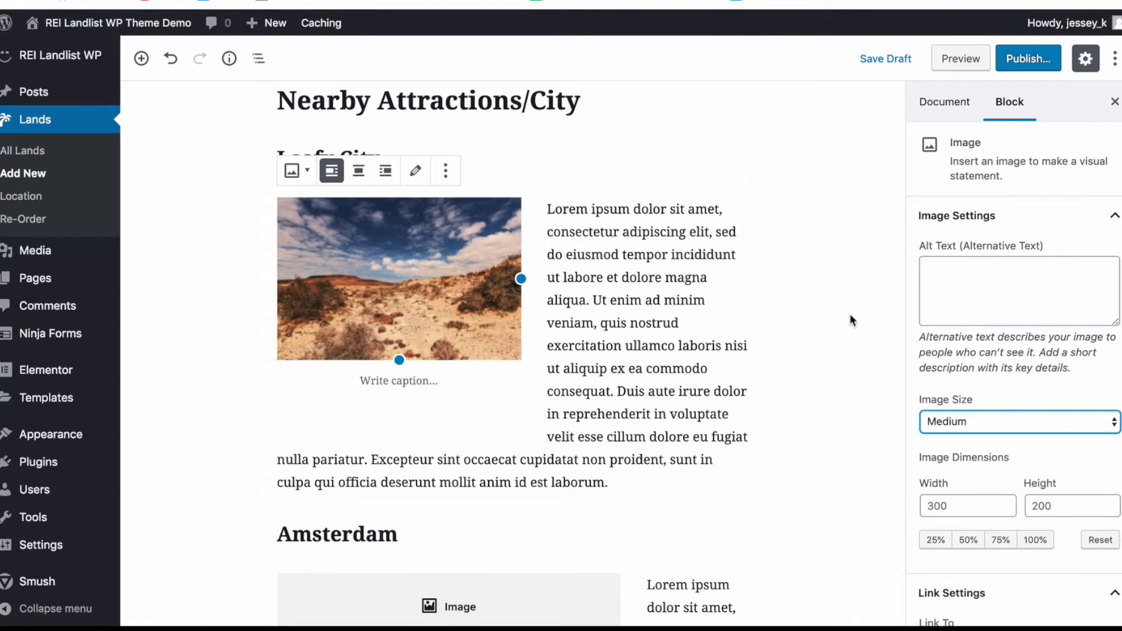
Step: Replace the lorem ipsum paragraph beside the Leafy City image with "Write about Leafy City"
click(575, 228)
drag(544, 205, 527, 465)
text(Write abou)
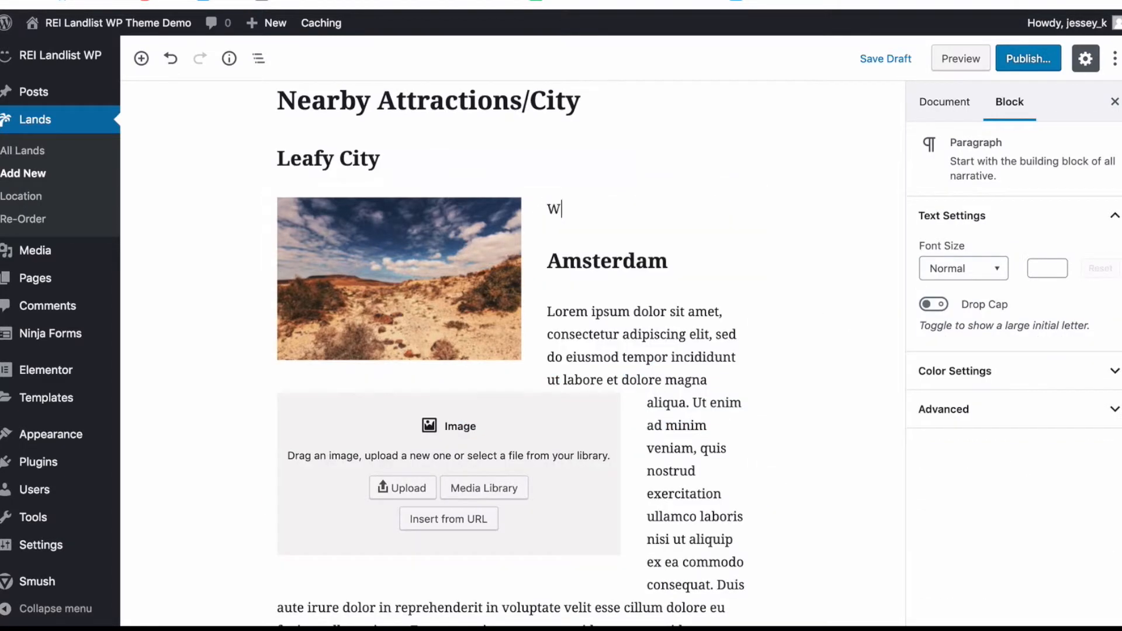
key(BackSpace)
key(BackSpace)
key(BackSpace)
key(BackSpace)
key(BackSpace)
text(about Leafy)
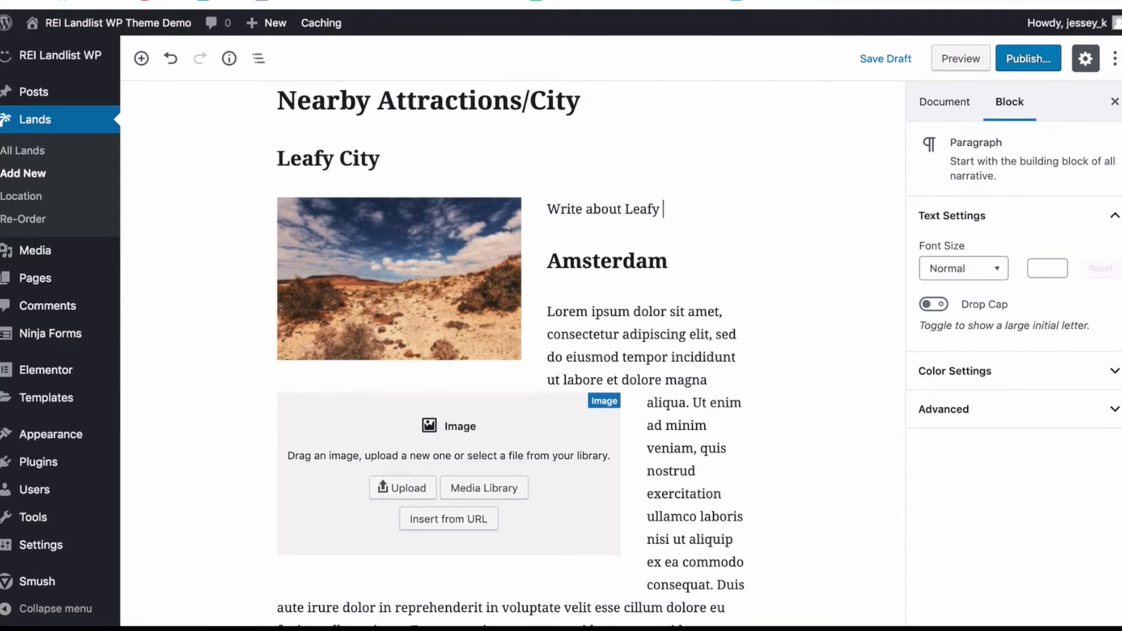
text( City)
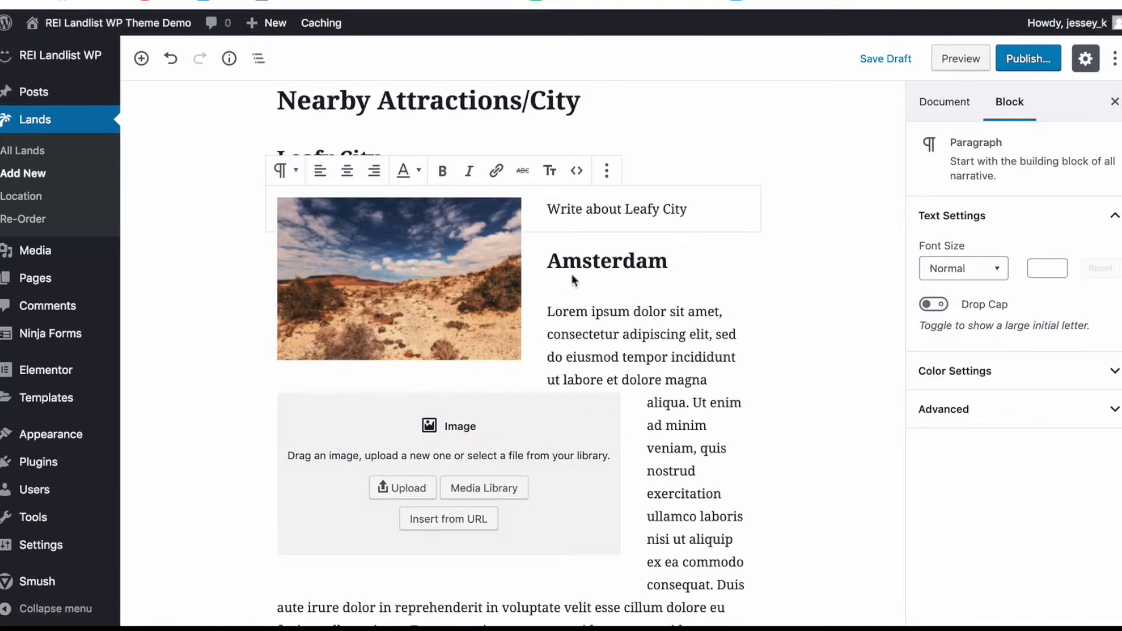
Step: Add three empty paragraphs after the "Write about Leafy City" text, before the Amsterdam heading
key(Return)
key(Return)
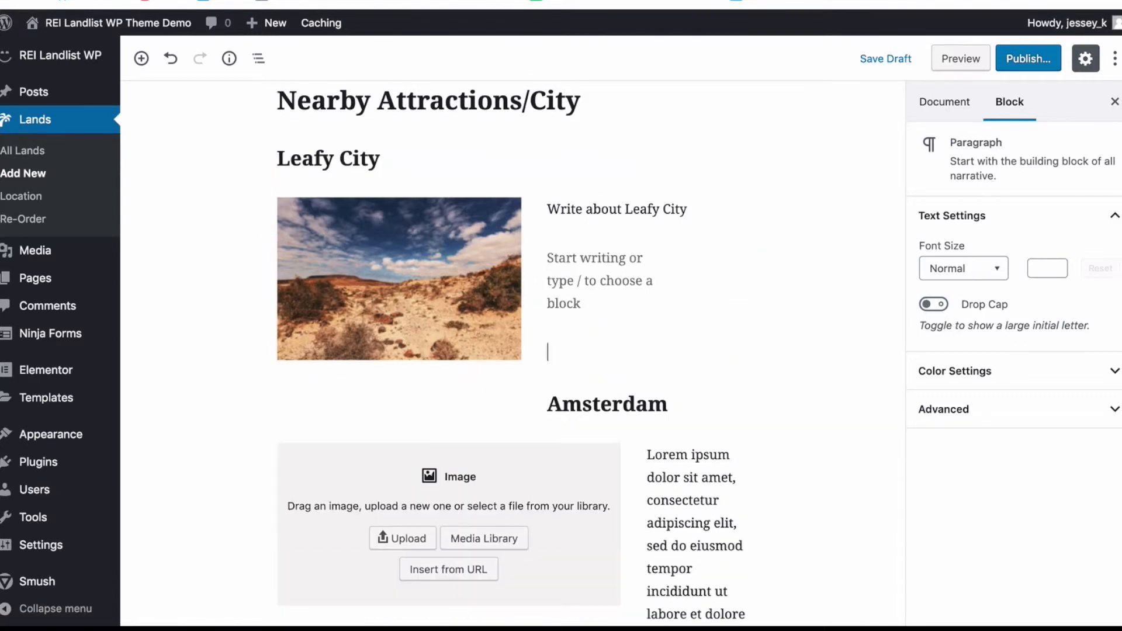
key(Return)
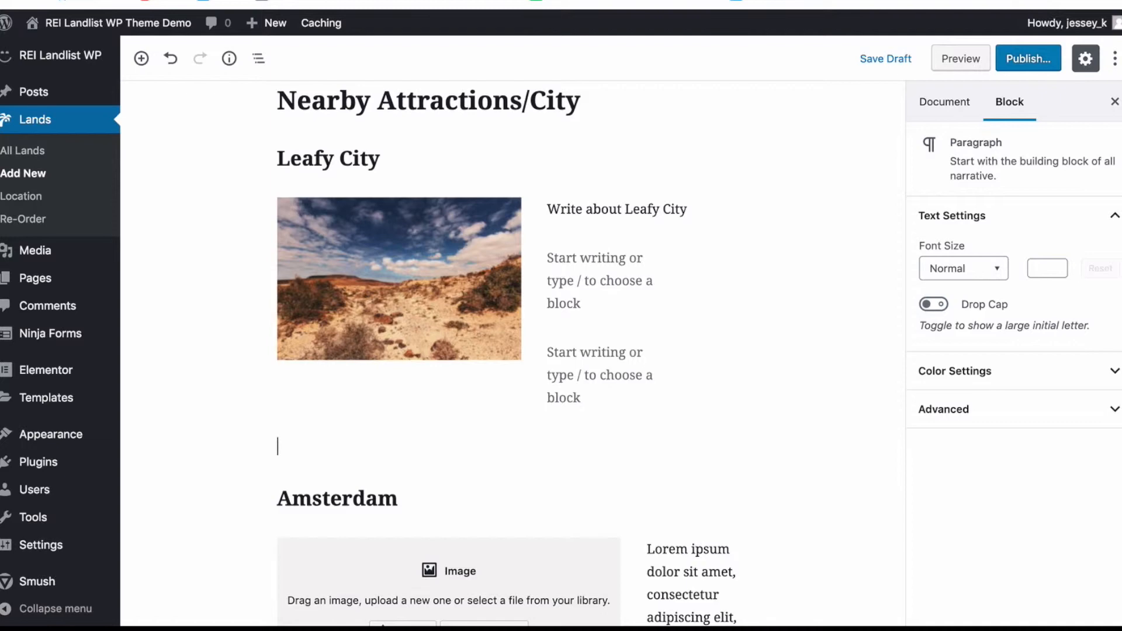
key(BackSpace)
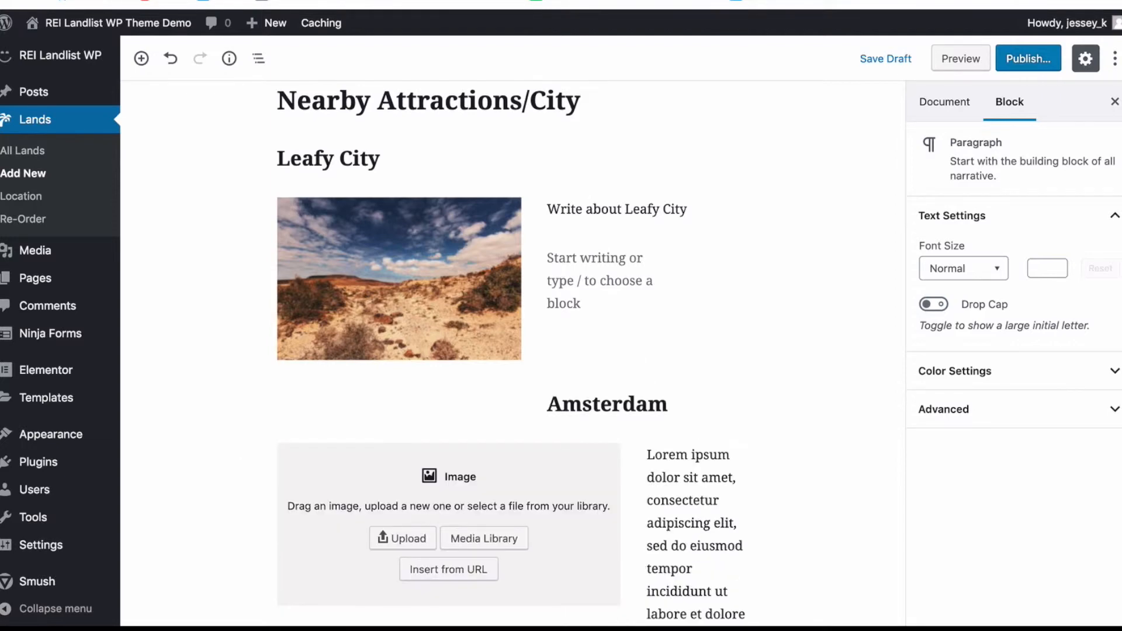
click(511, 378)
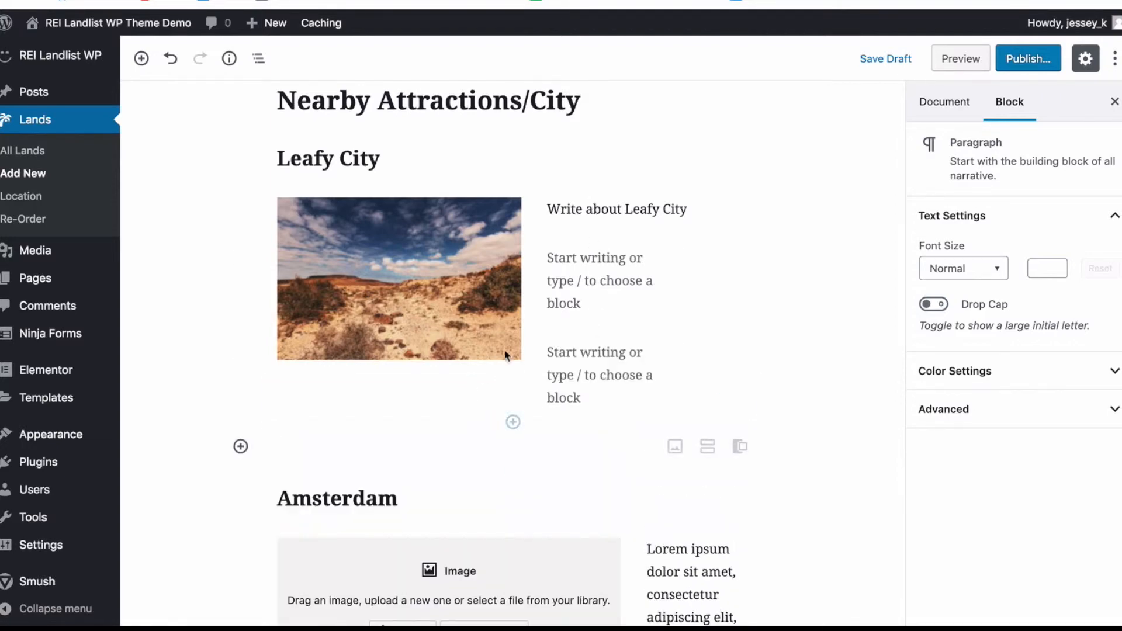
Step: Remove the second attraction's blocks: the Amsterdam heading, its image placeholder and its lorem ipsum paragraph
scroll(561, 409, down, 2)
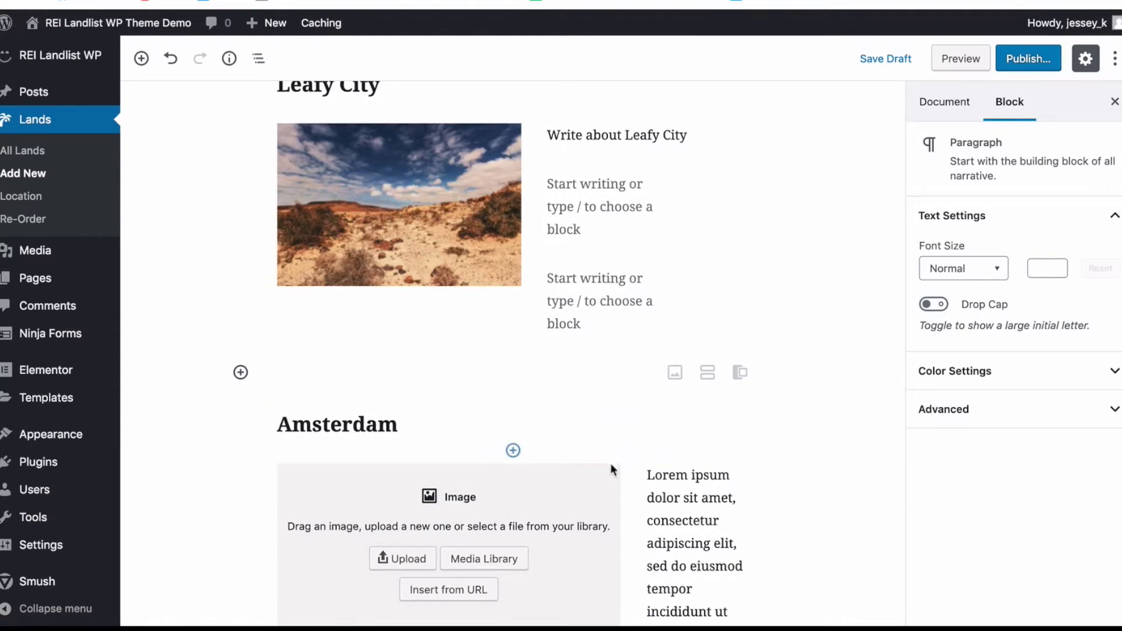
click(645, 420)
click(606, 382)
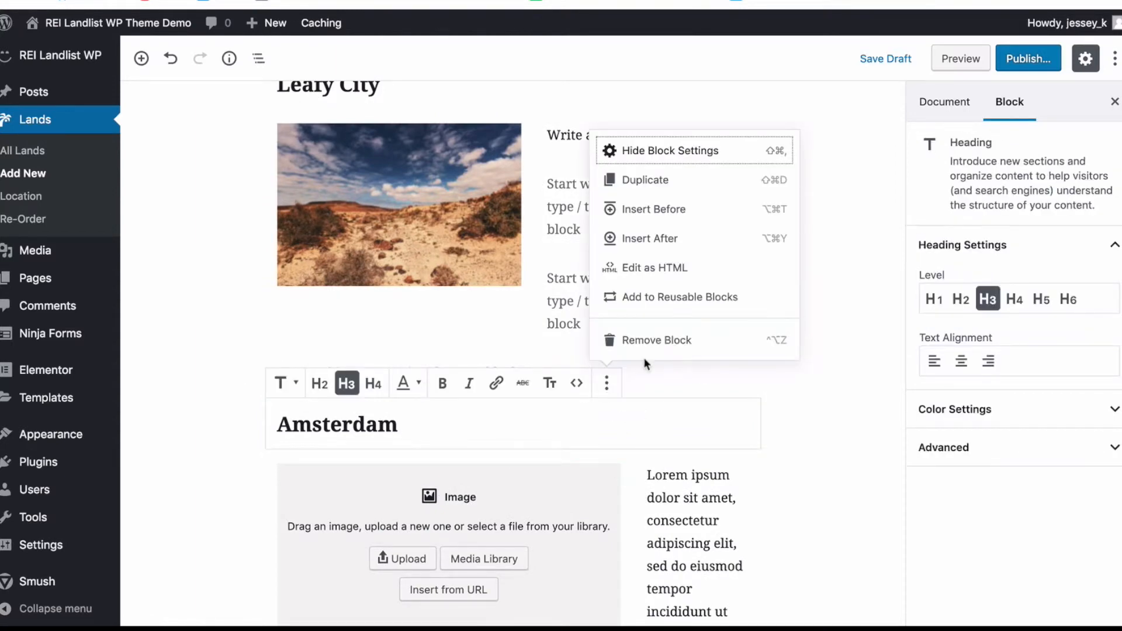
click(645, 341)
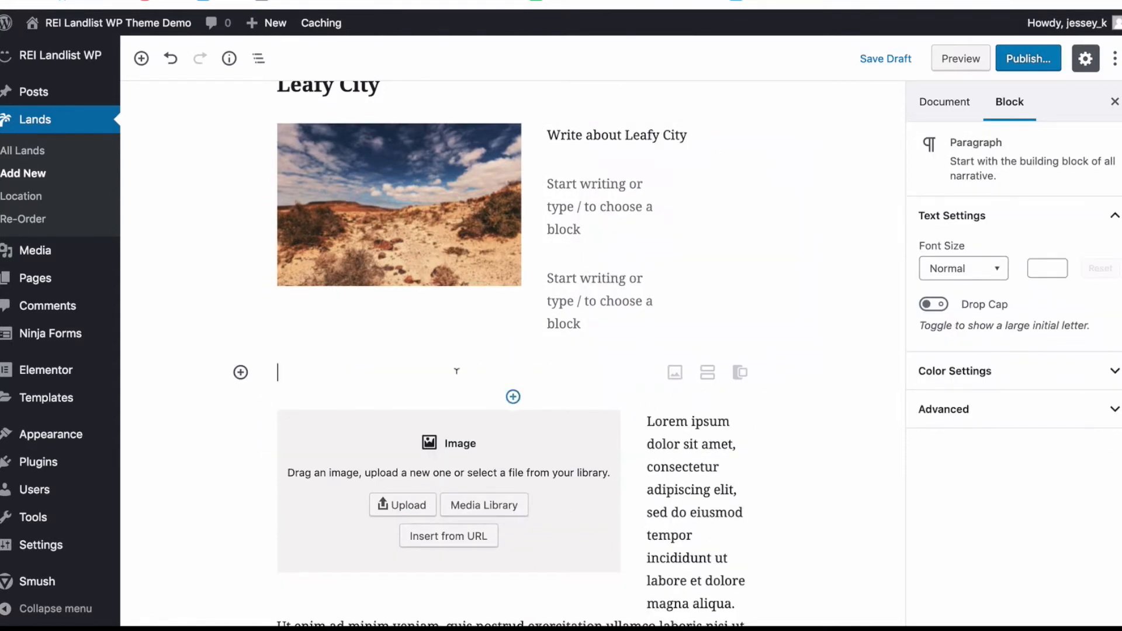
click(493, 425)
click(415, 383)
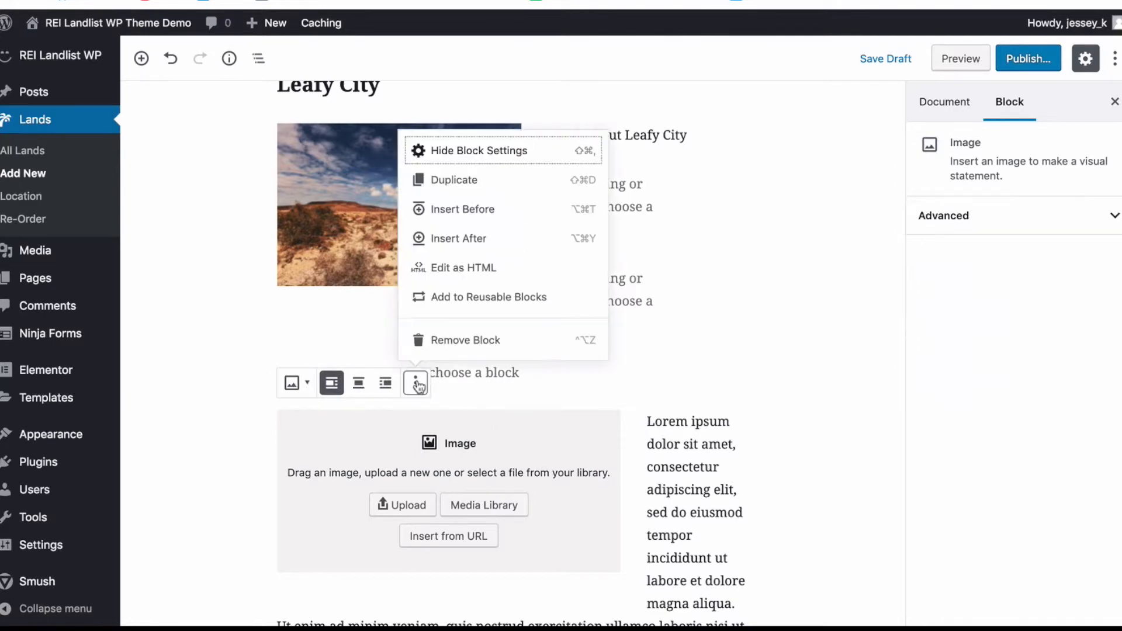
click(511, 341)
scroll(584, 380, down, 1)
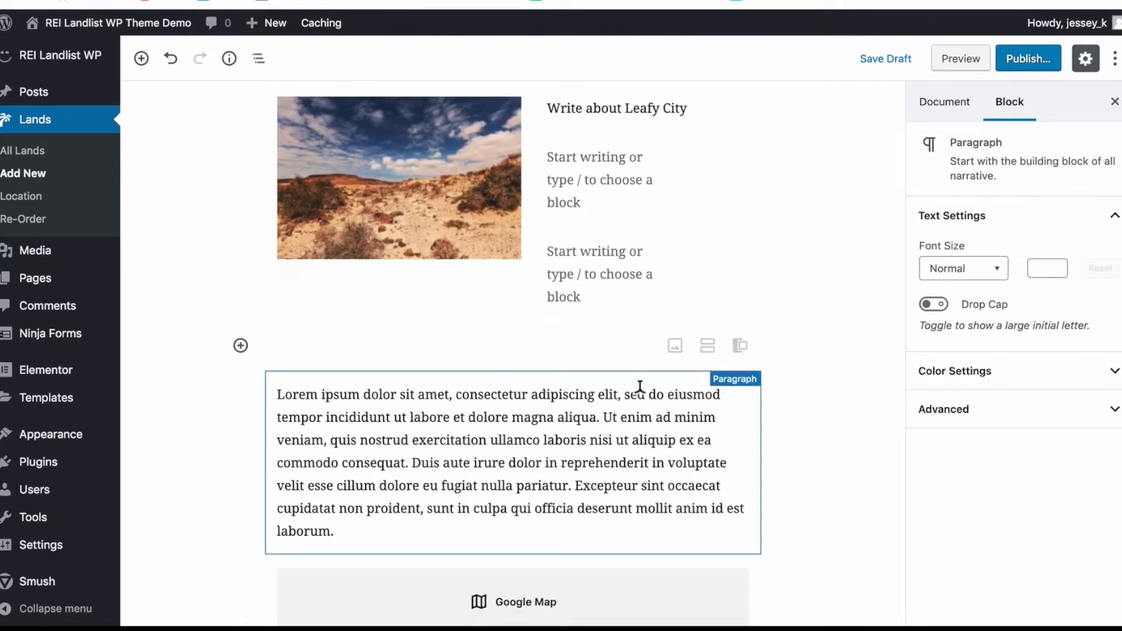
click(606, 356)
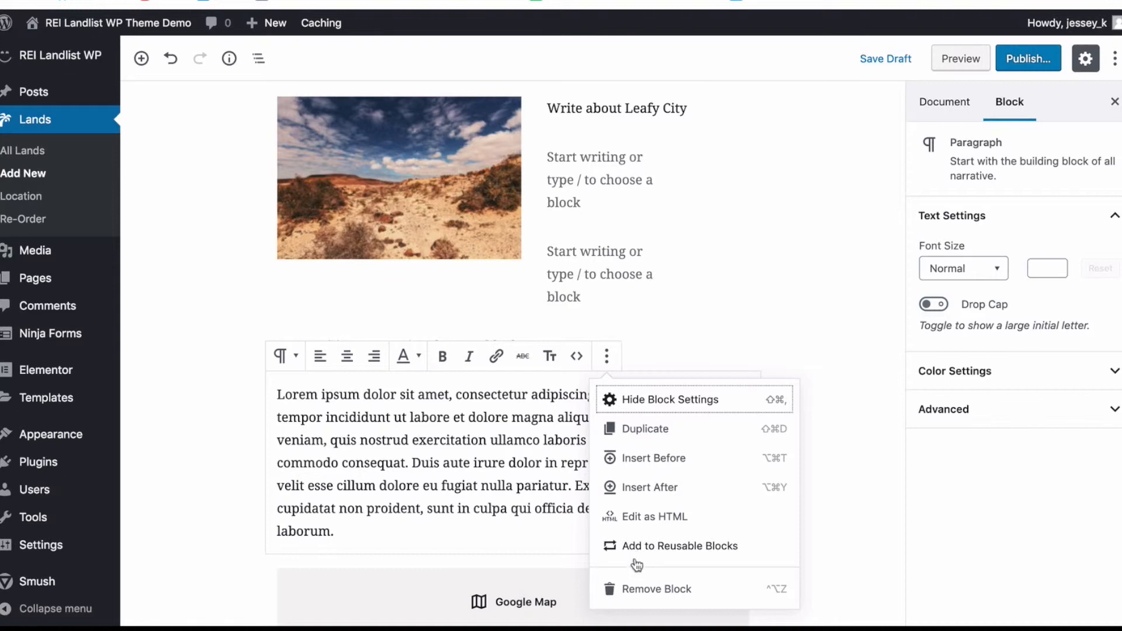
click(628, 589)
Step: Look at the Deer Valley map in Google Maps and insert an Image block in the empty paragraph above the Google Map block
scroll(612, 436, down, 1)
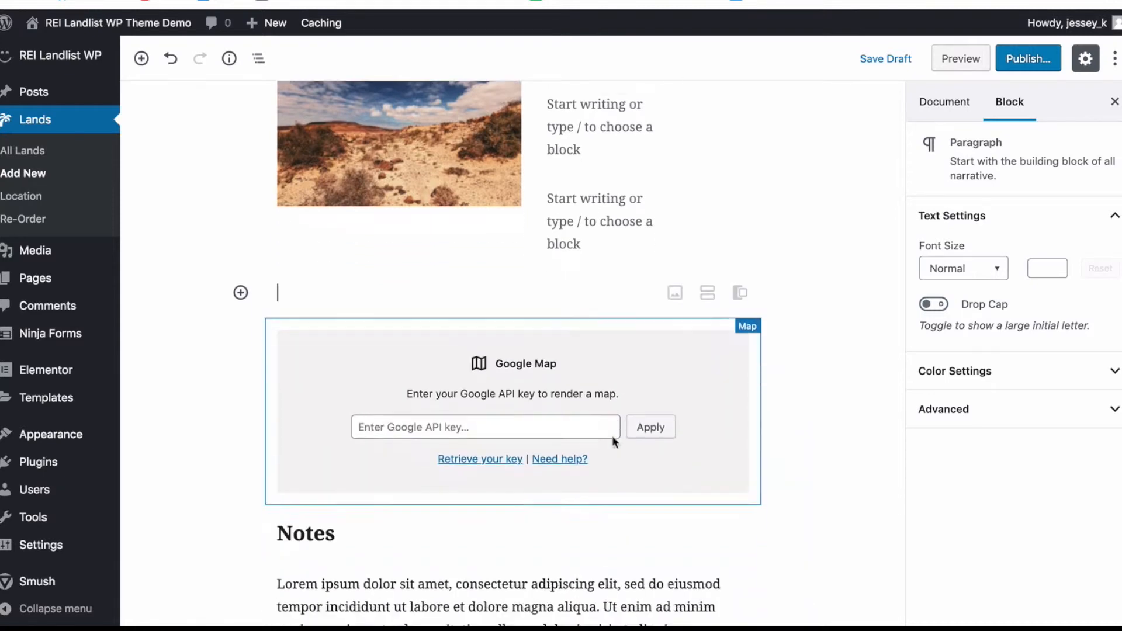
scroll(611, 436, down, 1)
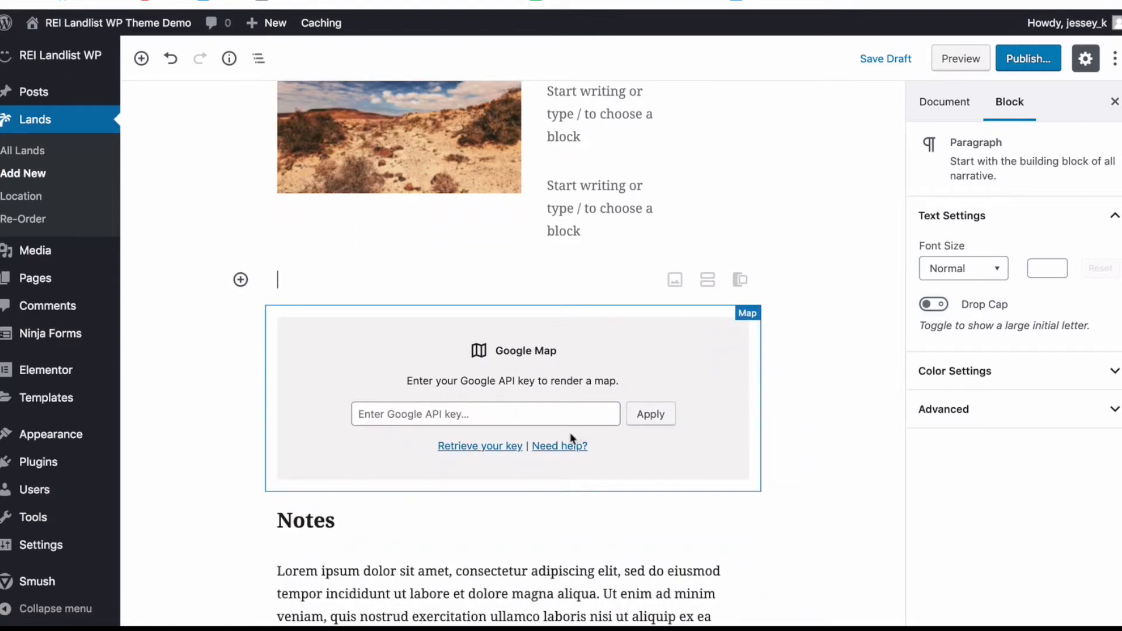
scroll(570, 434, down, 1)
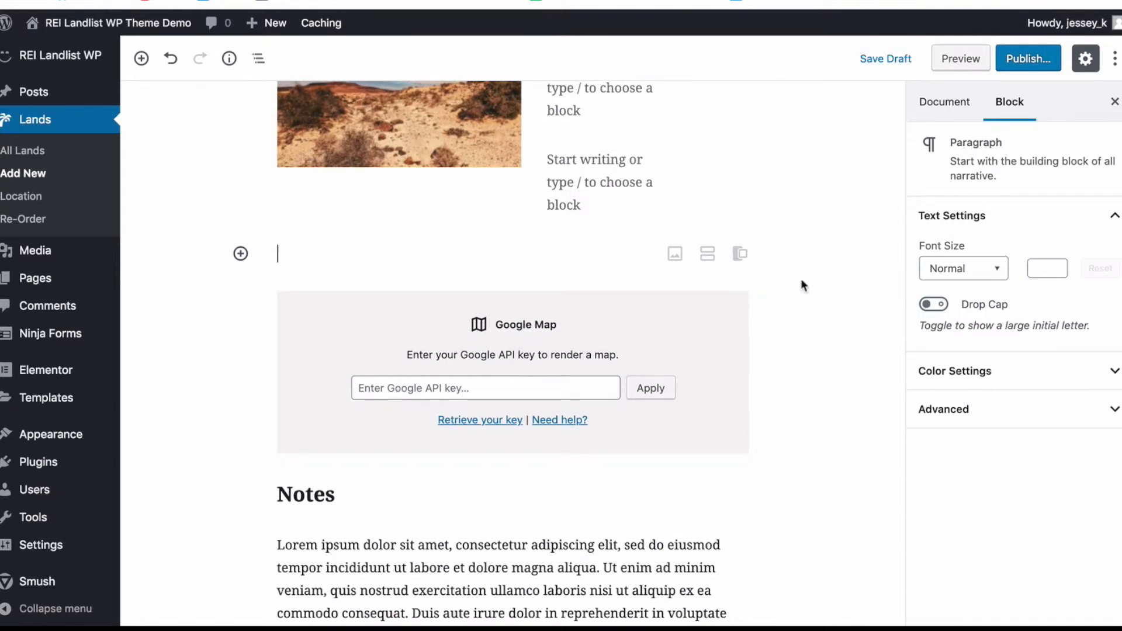
click(580, 242)
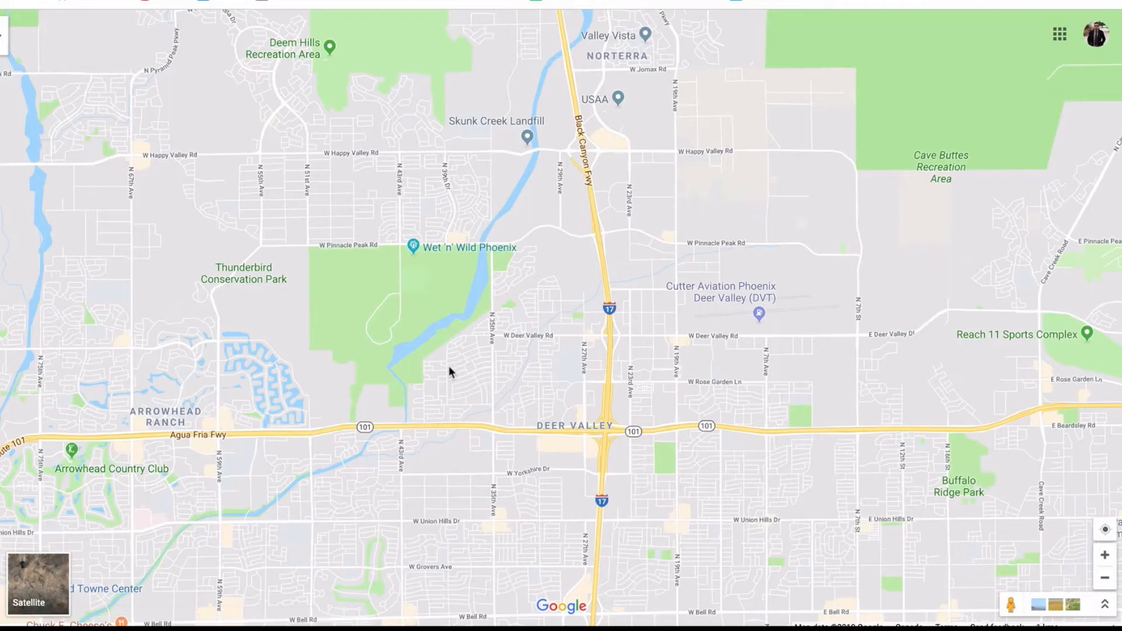
drag(619, 432, 948, 582)
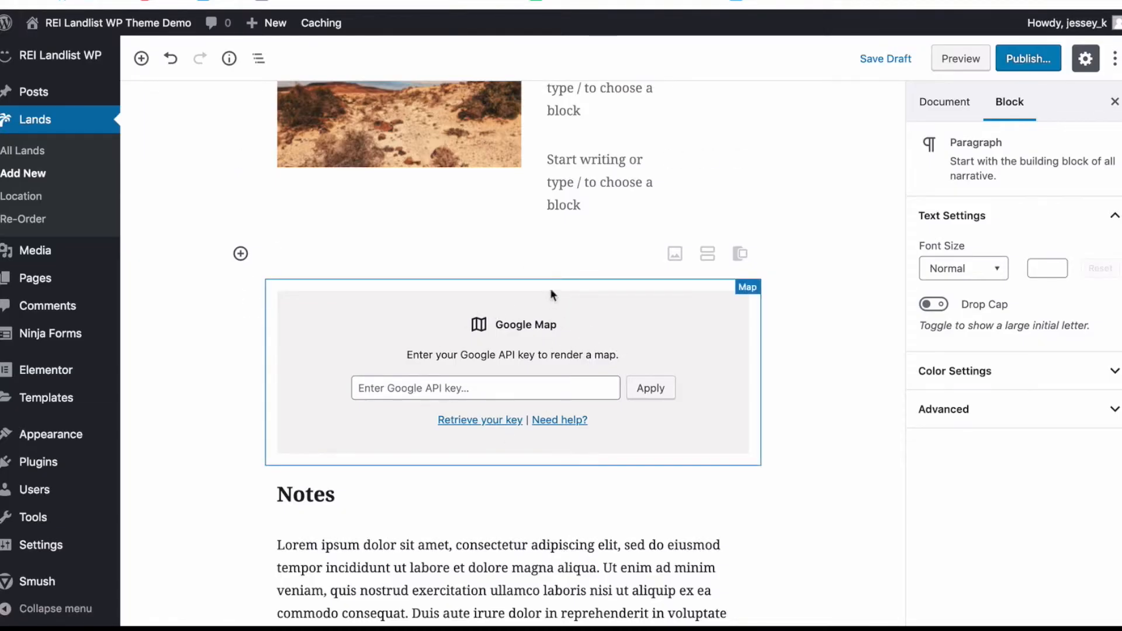
click(240, 255)
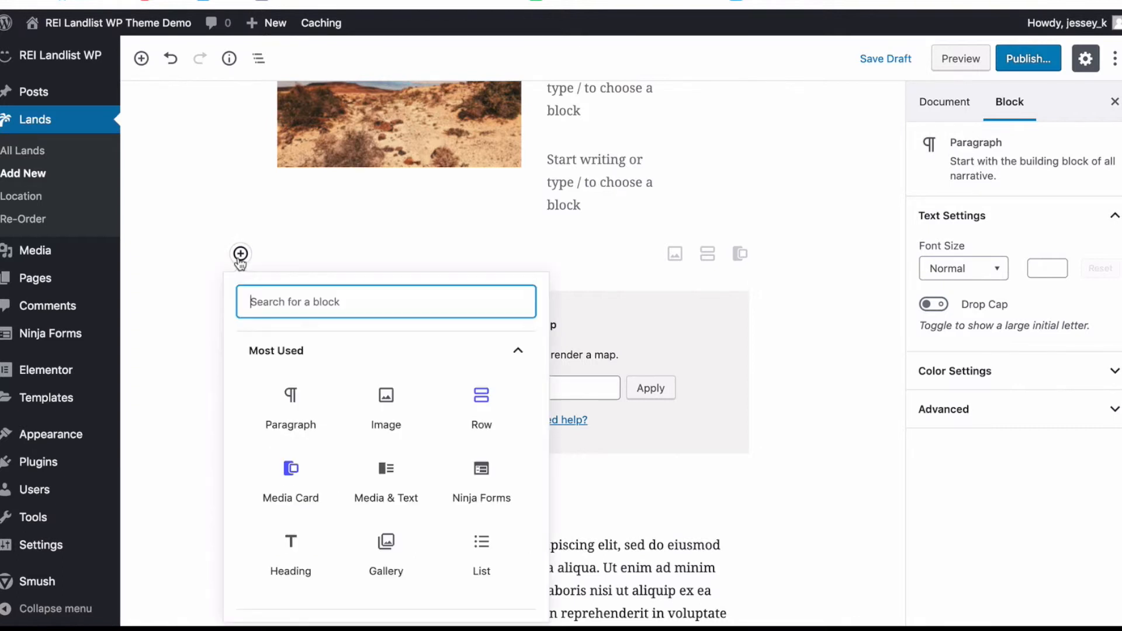
click(391, 426)
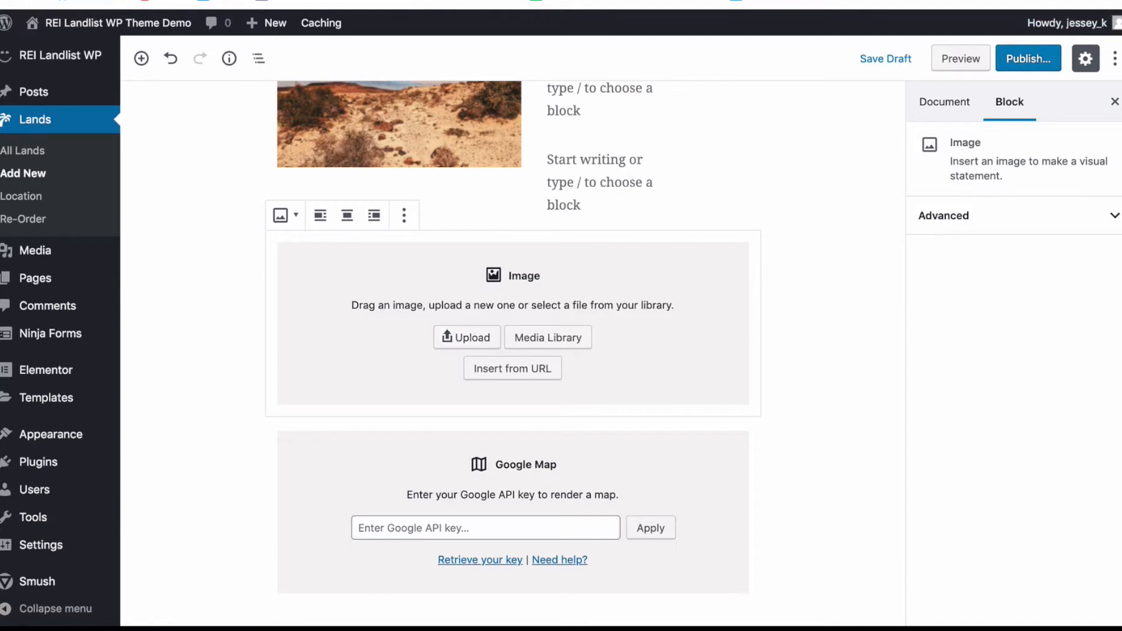
Step: Switch to Google Maps and capture a screenshot of the area around Deer Valley
click(760, 1)
drag(237, 146, 808, 513)
key(shift+super+4)
drag(327, 190, 814, 511)
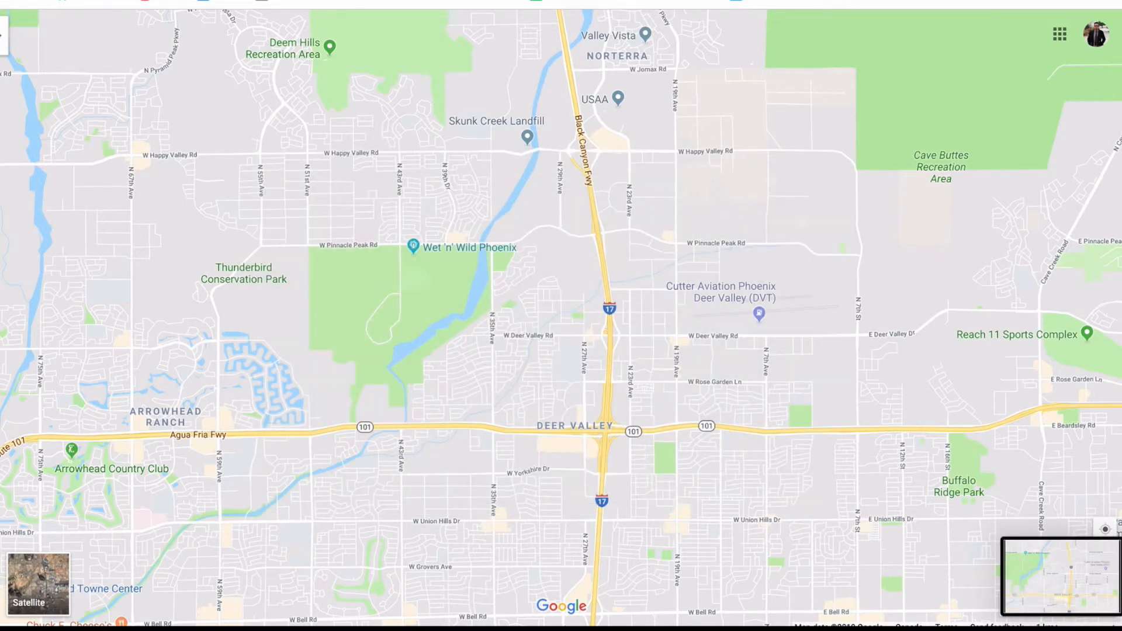
Step: Switch back to WordPress and upload "Screen Shot 2019-03-17 at 7.41.52 AM" from the Desktop into the new image block
key(ctrl+Tab)
click(456, 337)
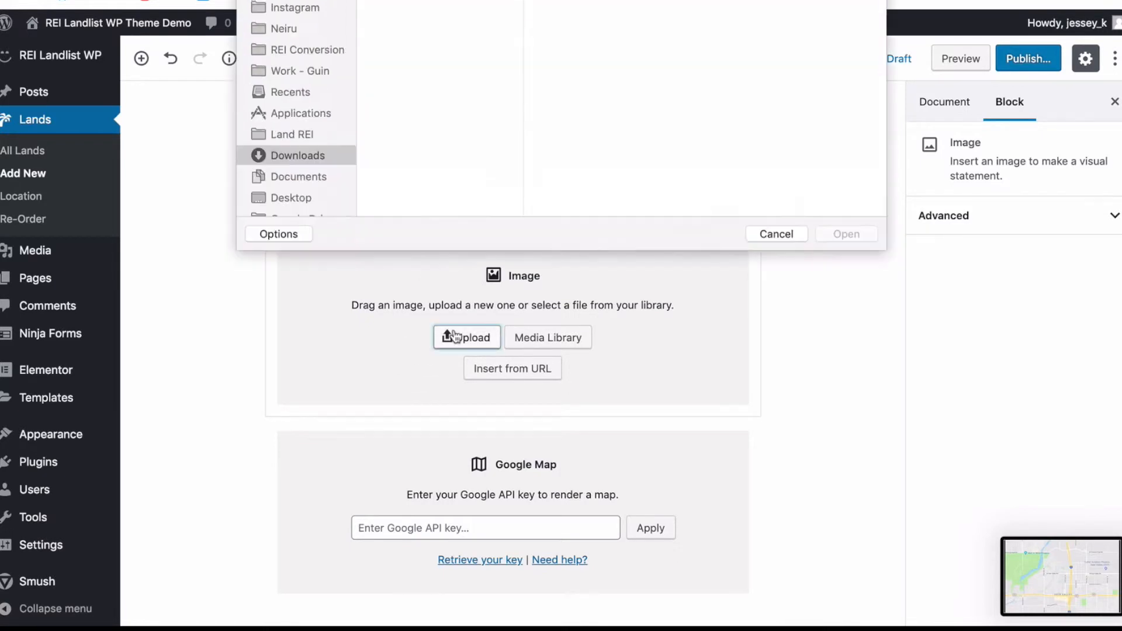
click(289, 254)
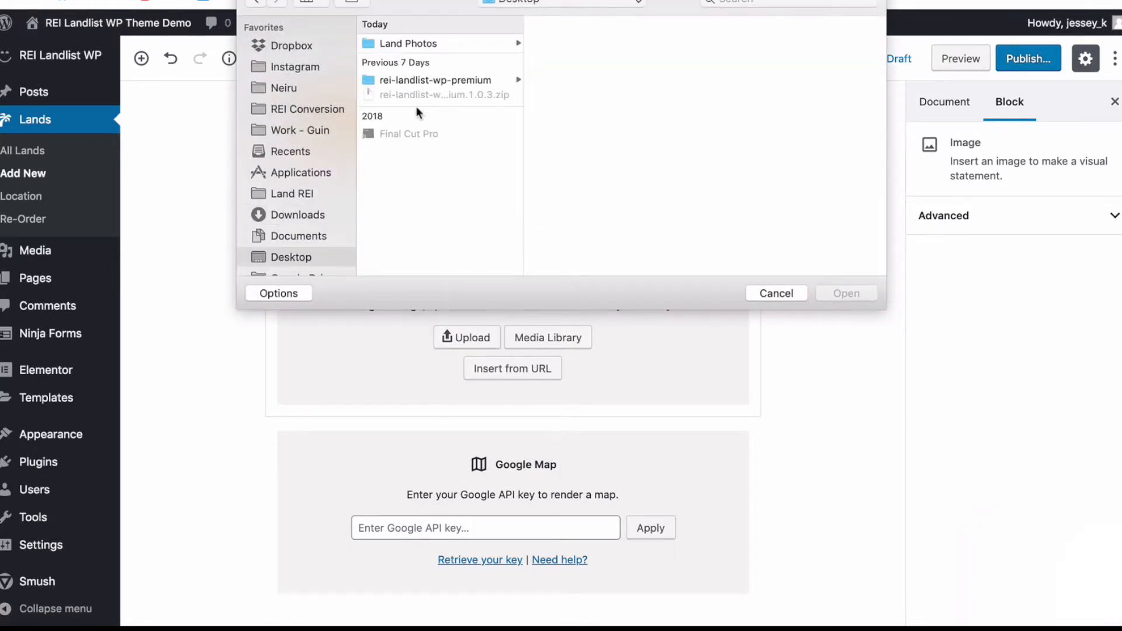
click(412, 60)
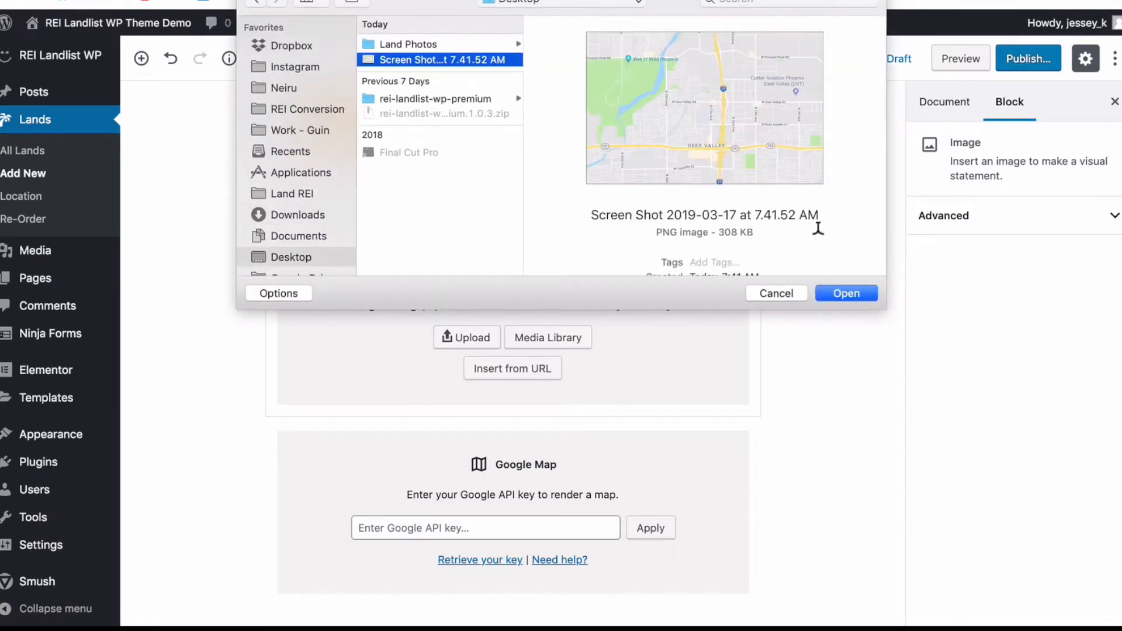
click(846, 293)
scroll(587, 345, down, 5)
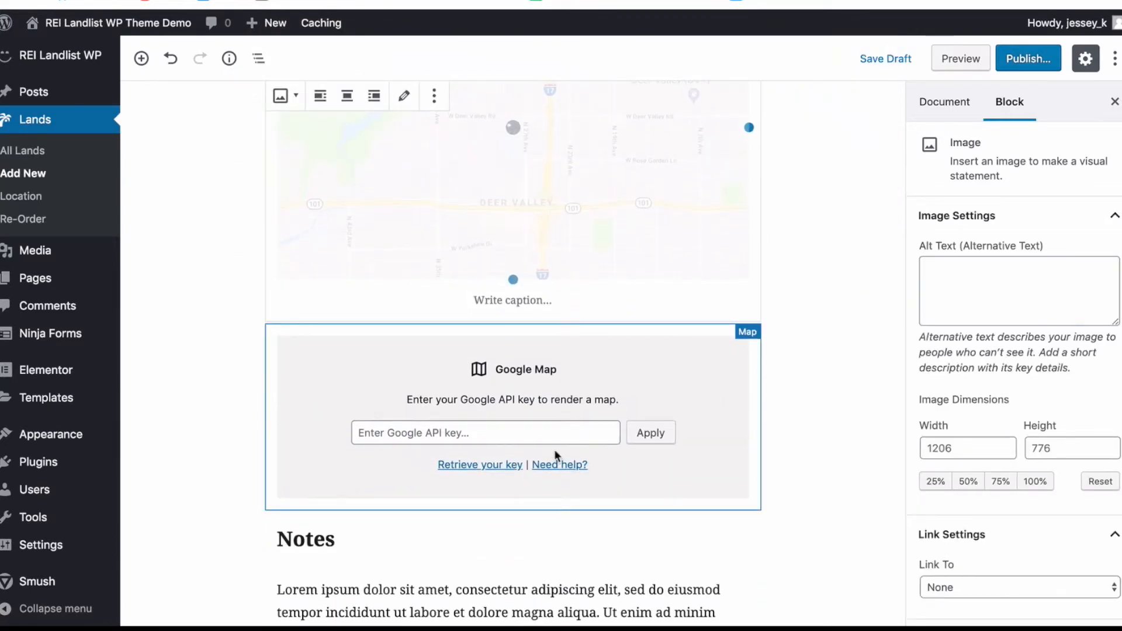
click(802, 244)
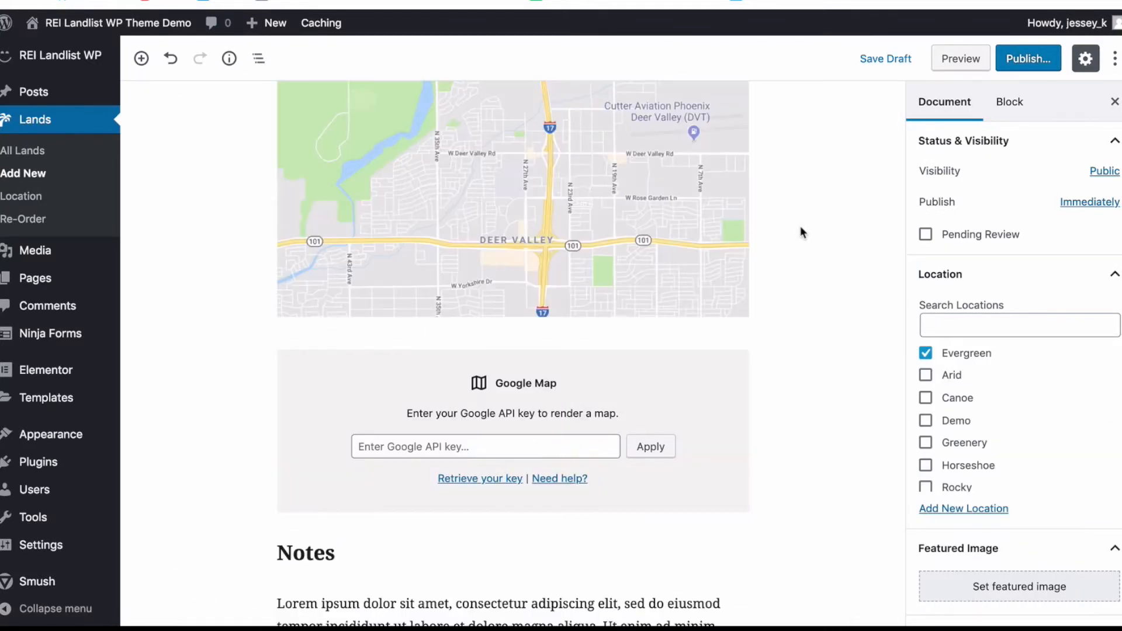
Step: Upload the seven land photos from the computer and add them to the Land Gallery of the Land Carousel
scroll(491, 397, down, 2)
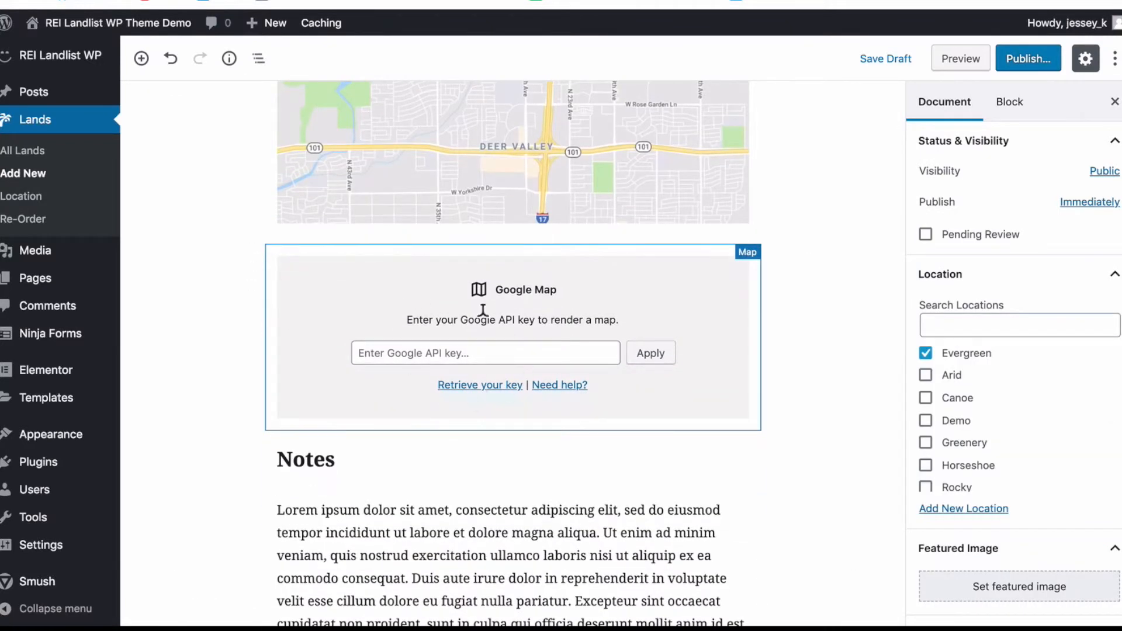
scroll(476, 351, down, 3)
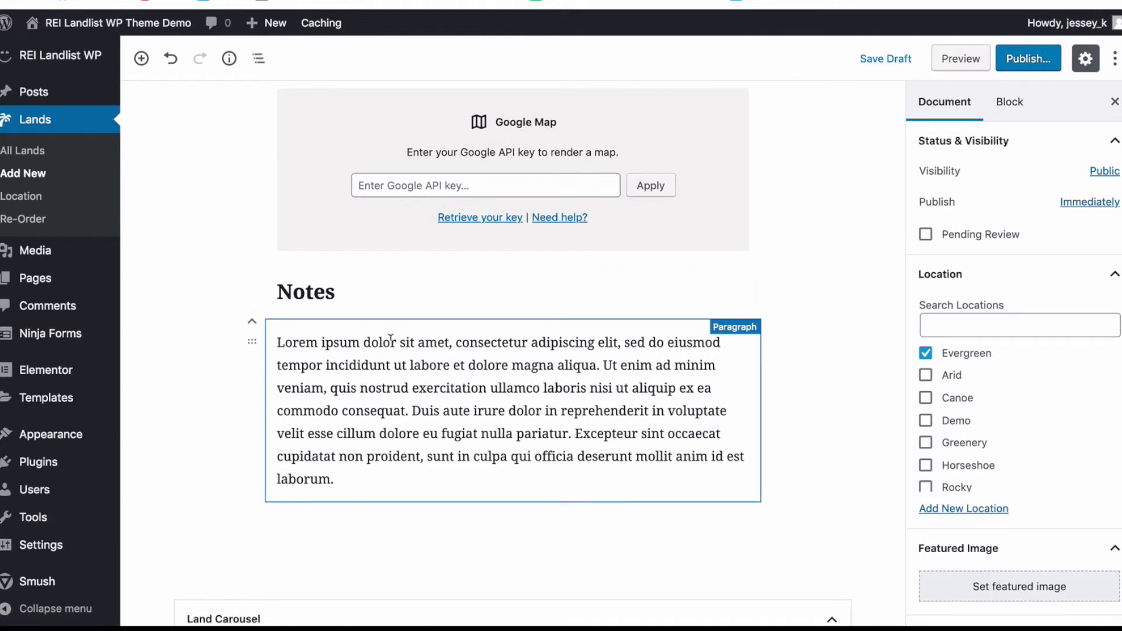
scroll(390, 338, down, 1)
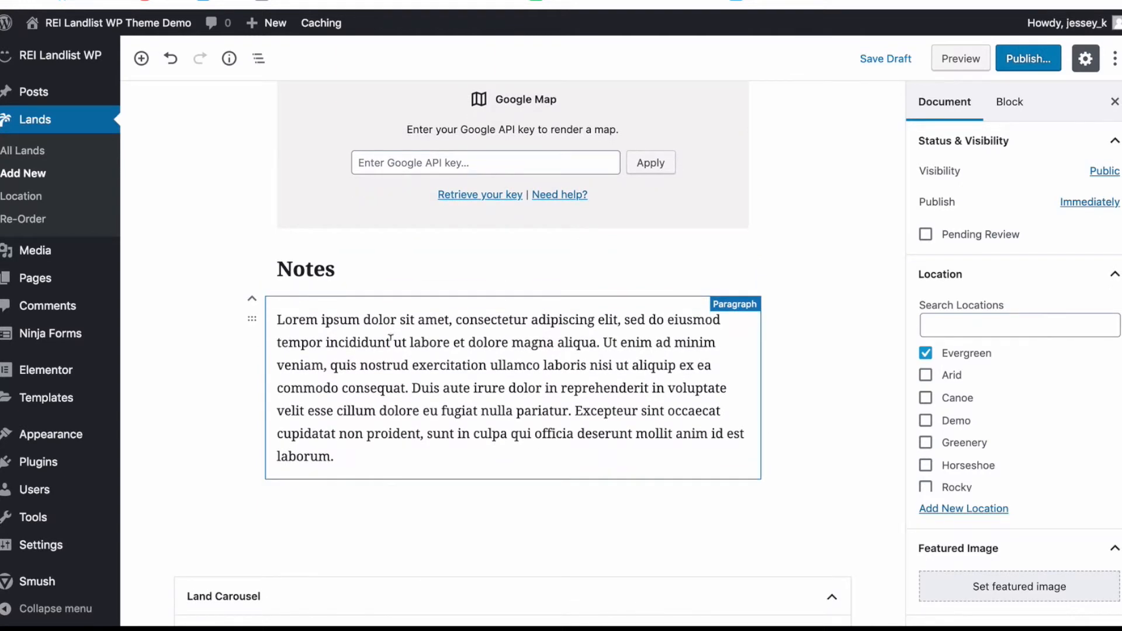
scroll(390, 339, down, 6)
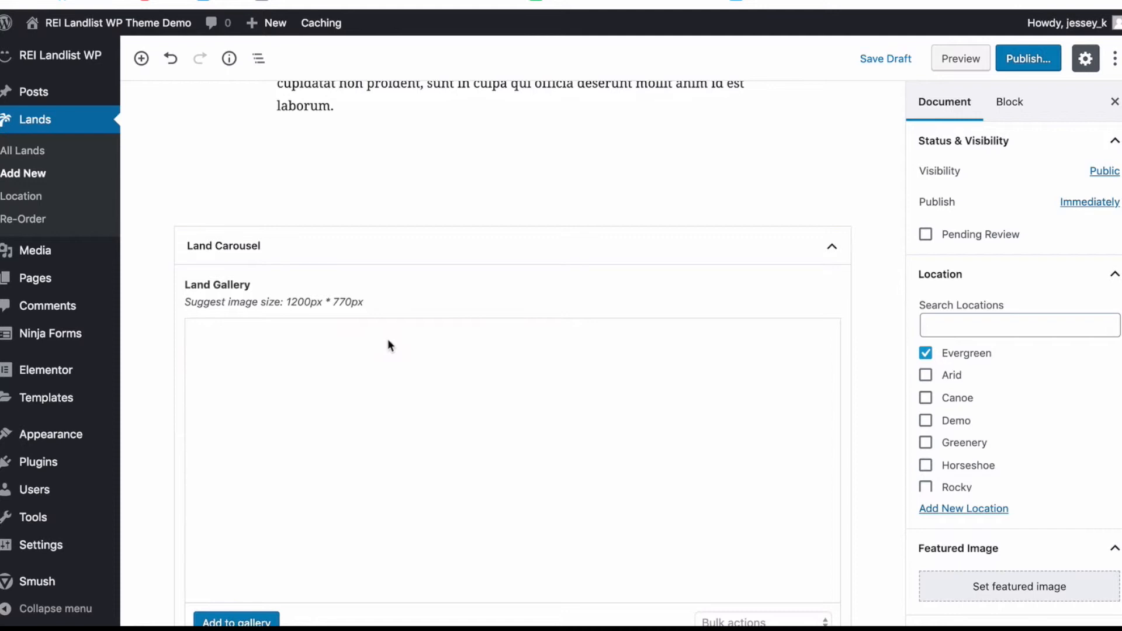
scroll(388, 345, down, 2)
click(234, 581)
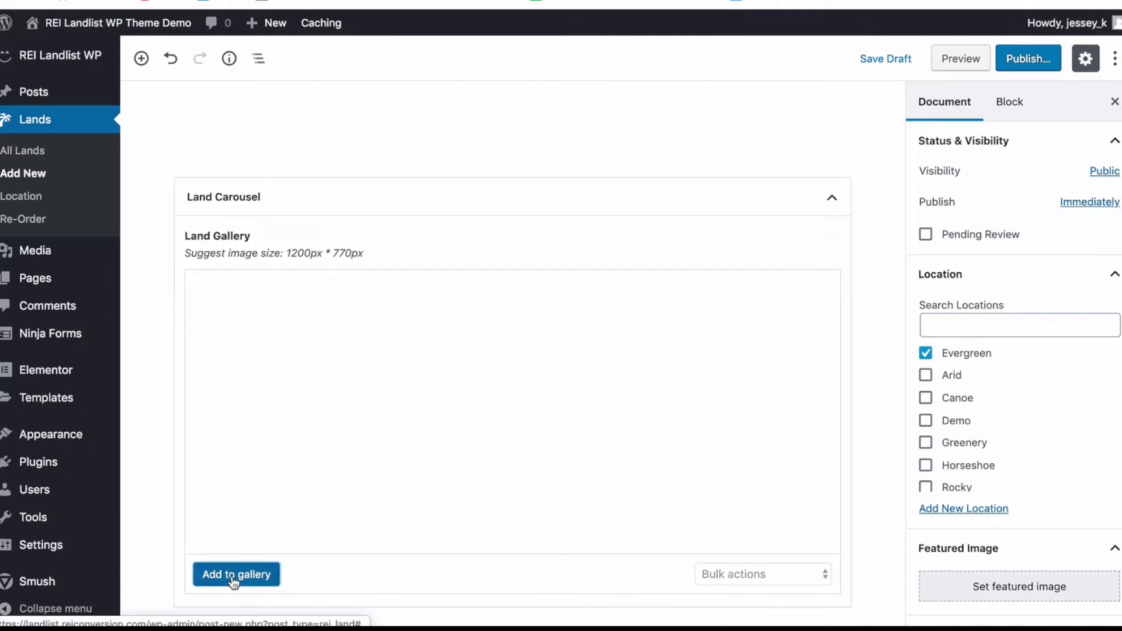
click(73, 95)
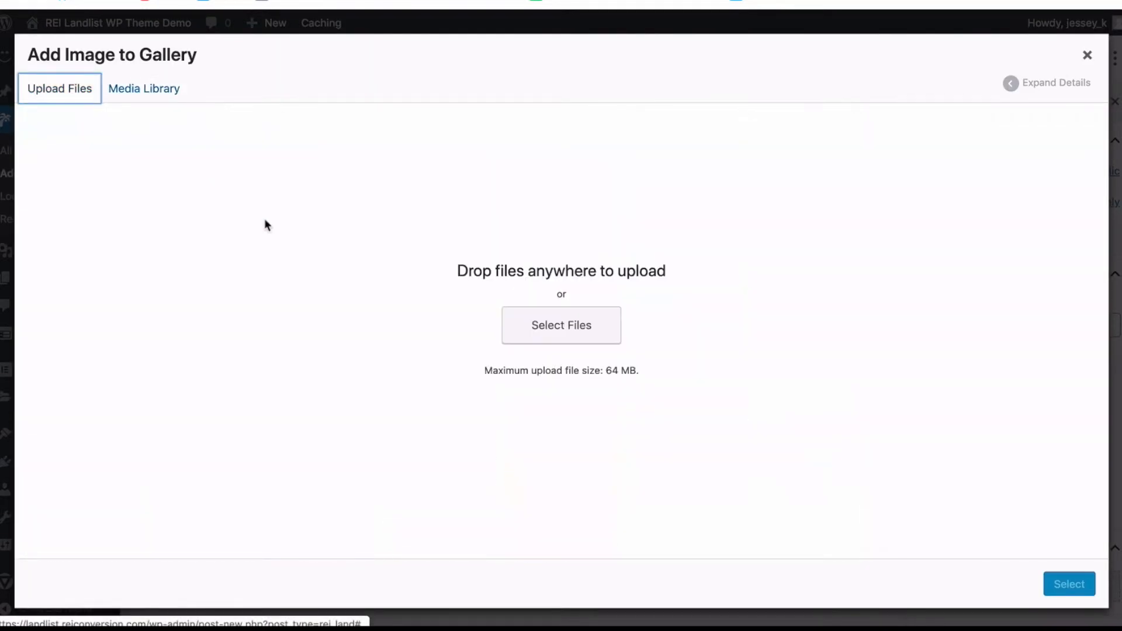
click(560, 323)
key(super+a)
drag(611, 160, 335, 229)
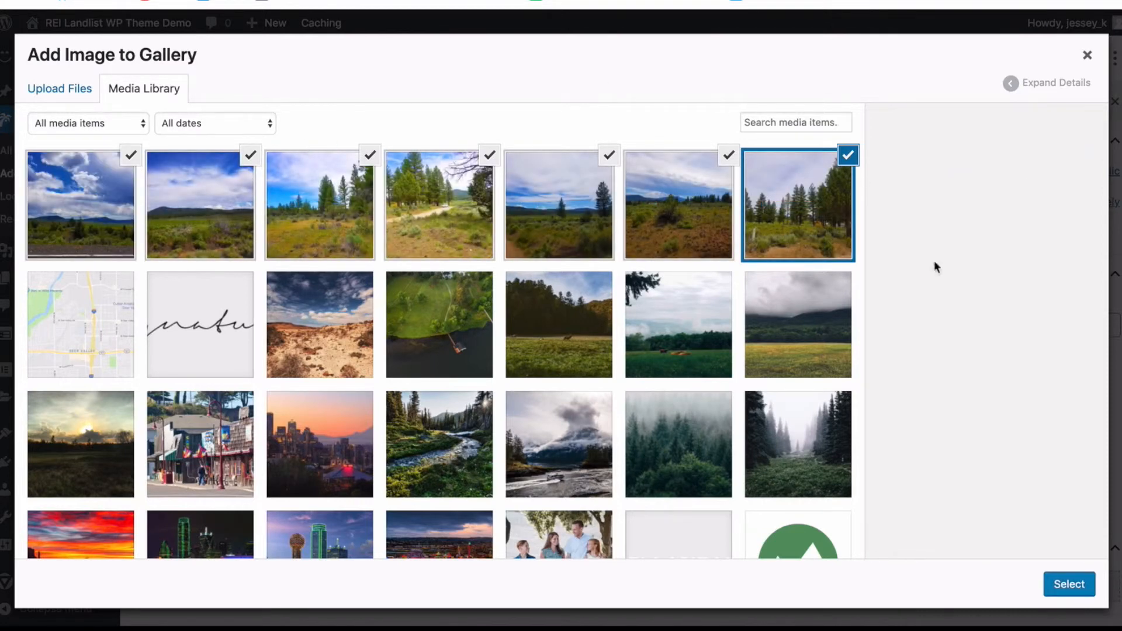
click(1059, 579)
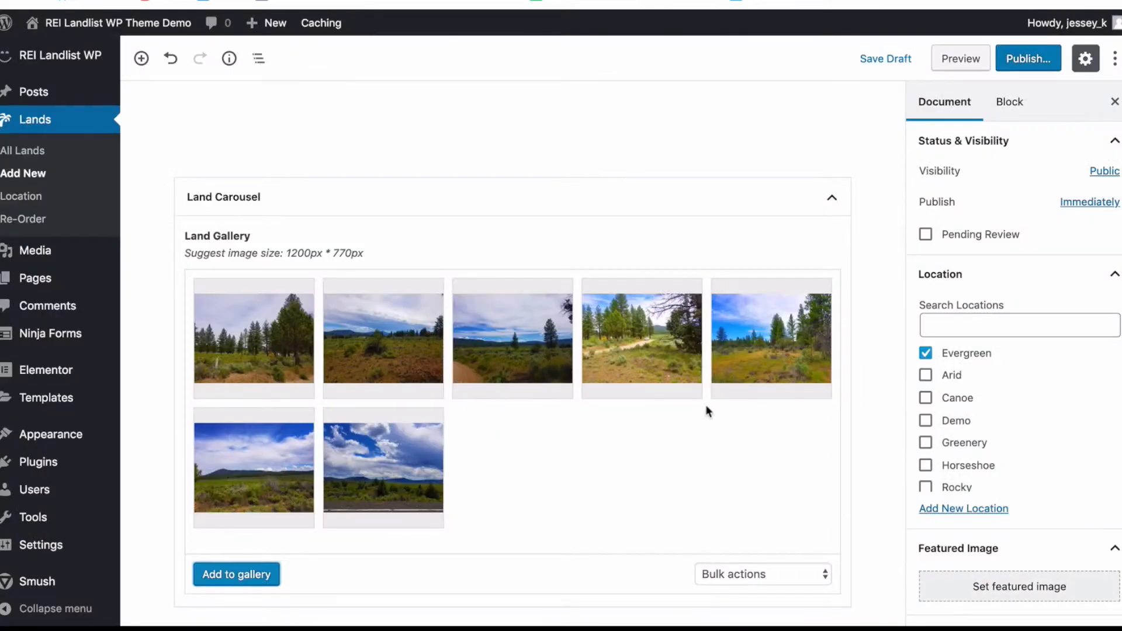
Step: Scale the first gallery photo, rei-landlist-apple-county-land-1.jpg, to 1200 × 900 pixels
click(268, 353)
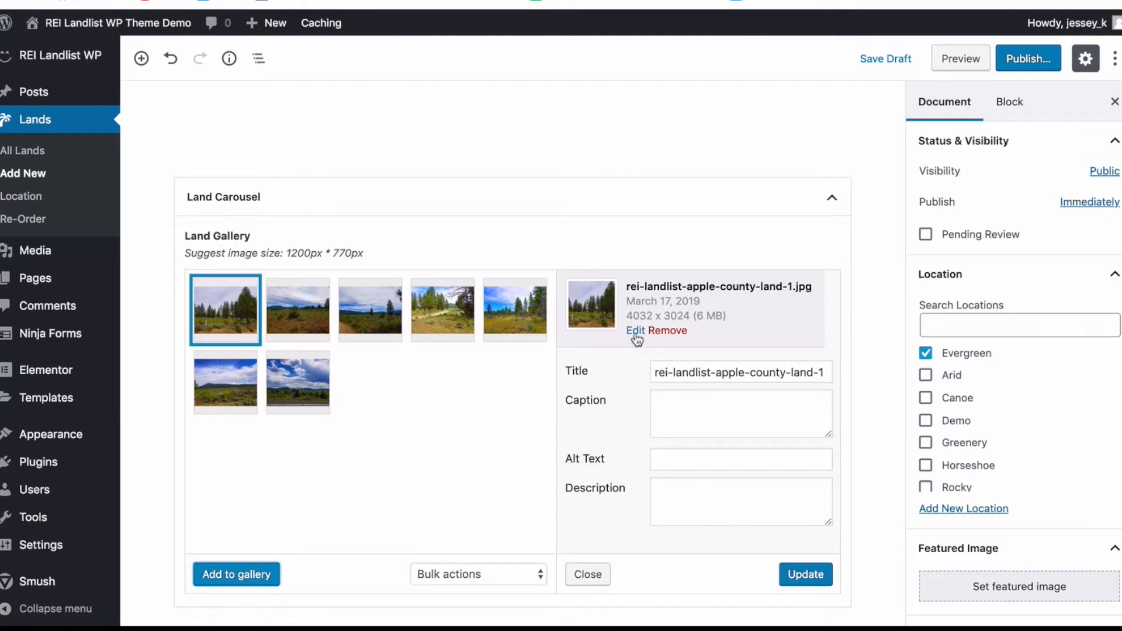
drag(626, 316, 727, 316)
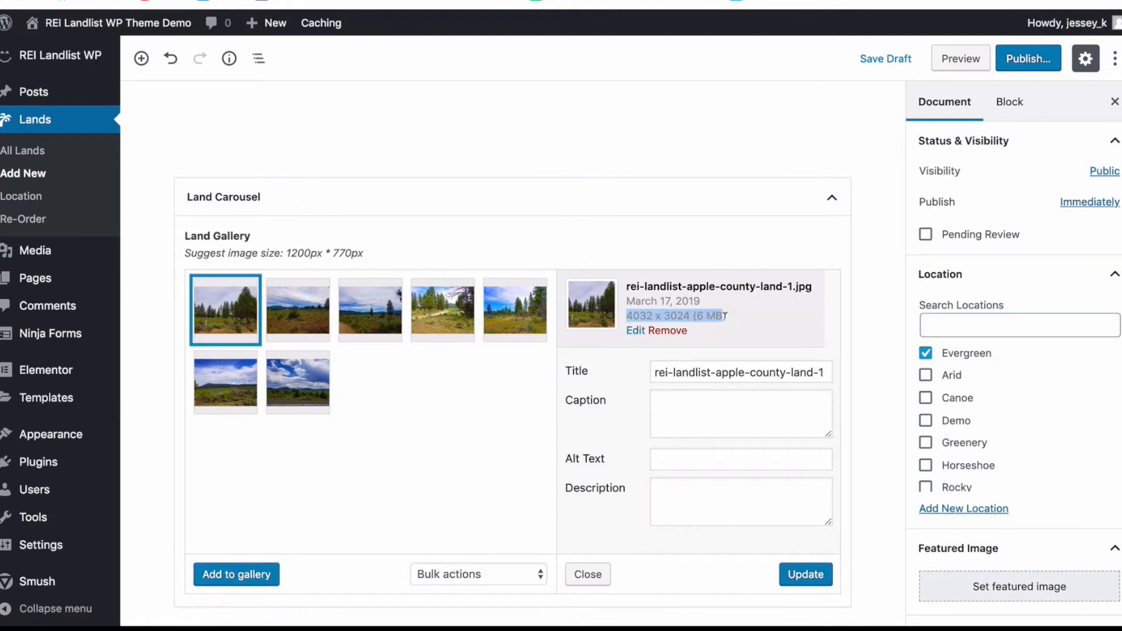
click(637, 331)
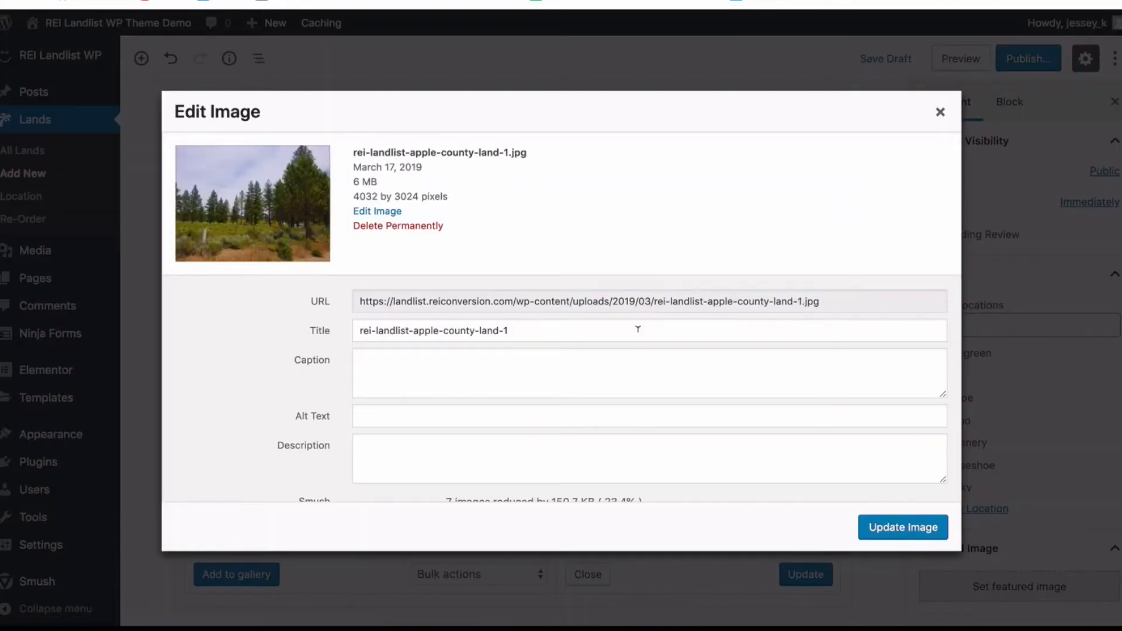
click(401, 211)
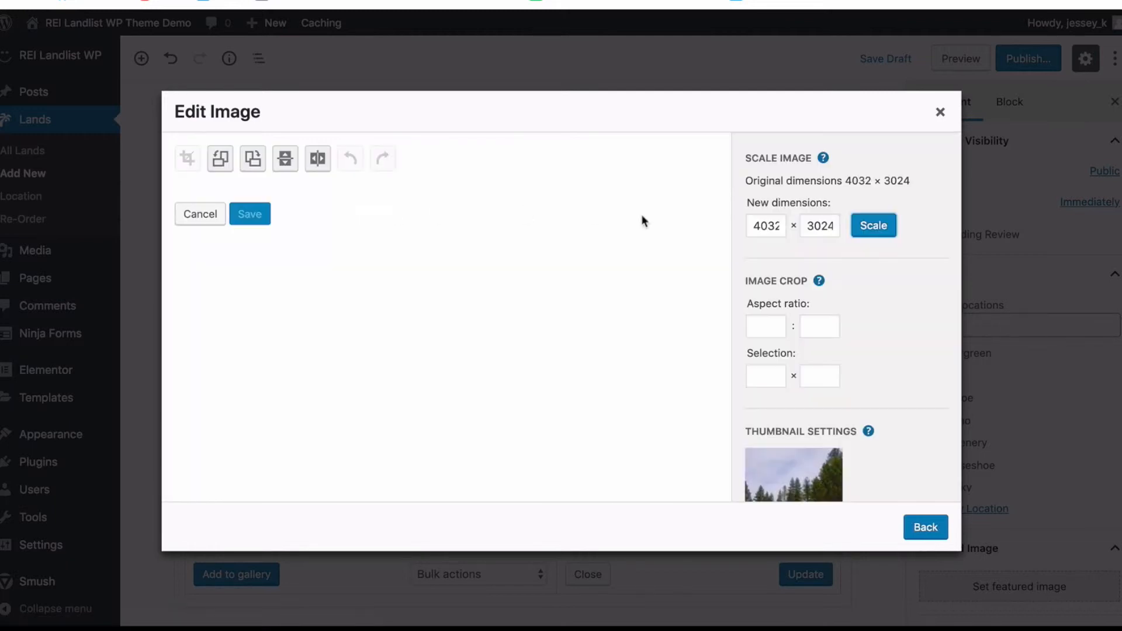
drag(755, 226, 795, 219)
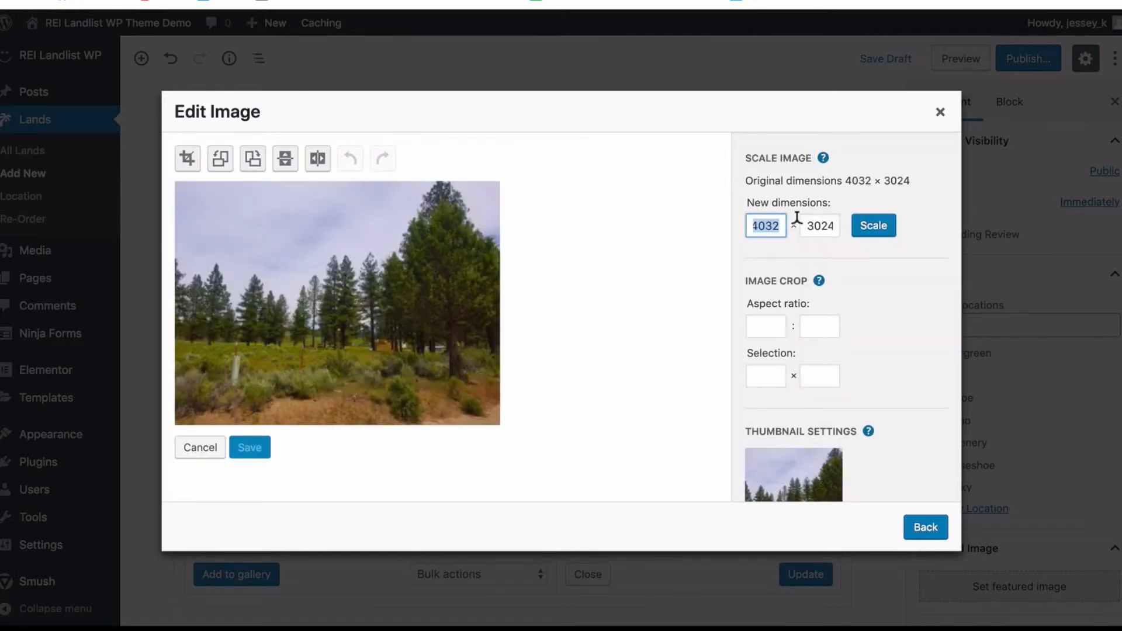
text(1200)
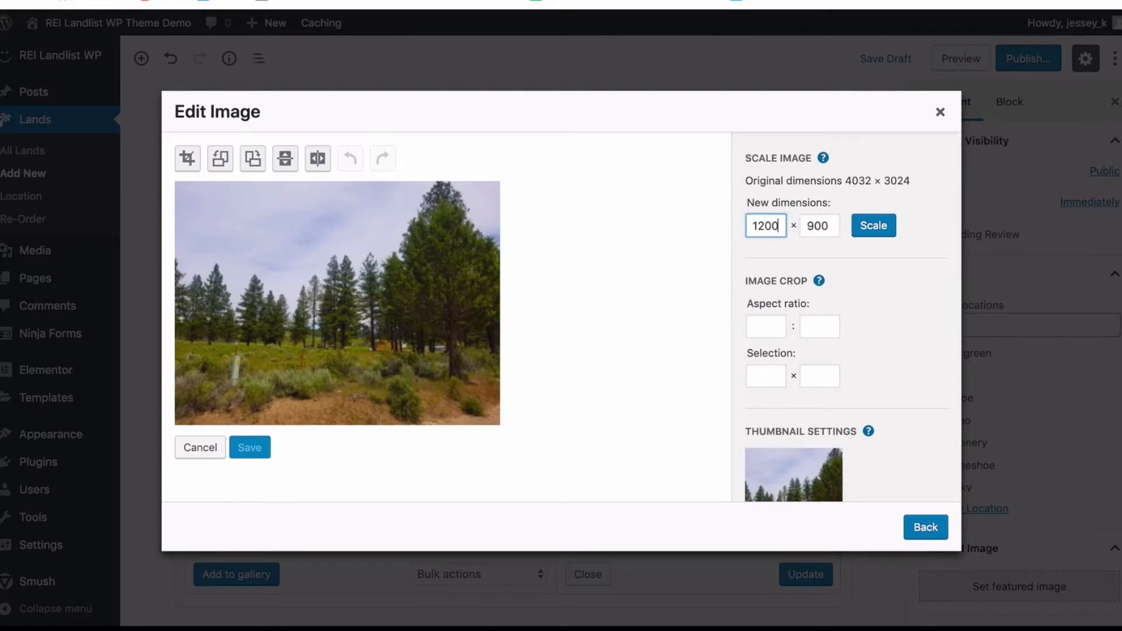
click(868, 229)
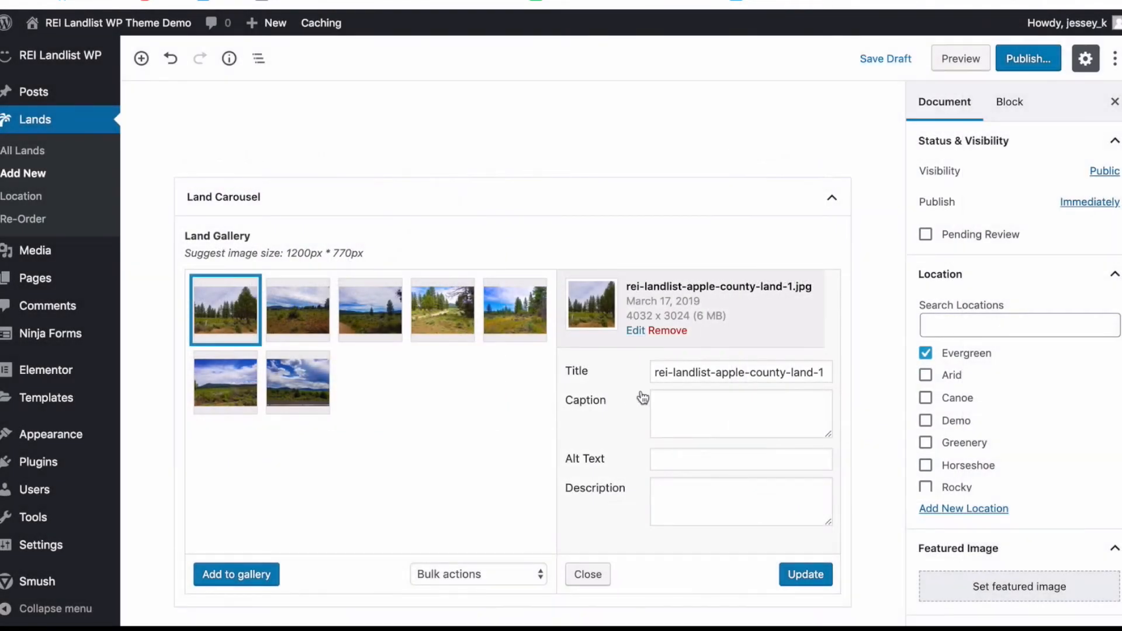
Step: Check the title of the first gallery photo and update its attachment details
drag(660, 371, 829, 372)
click(689, 371)
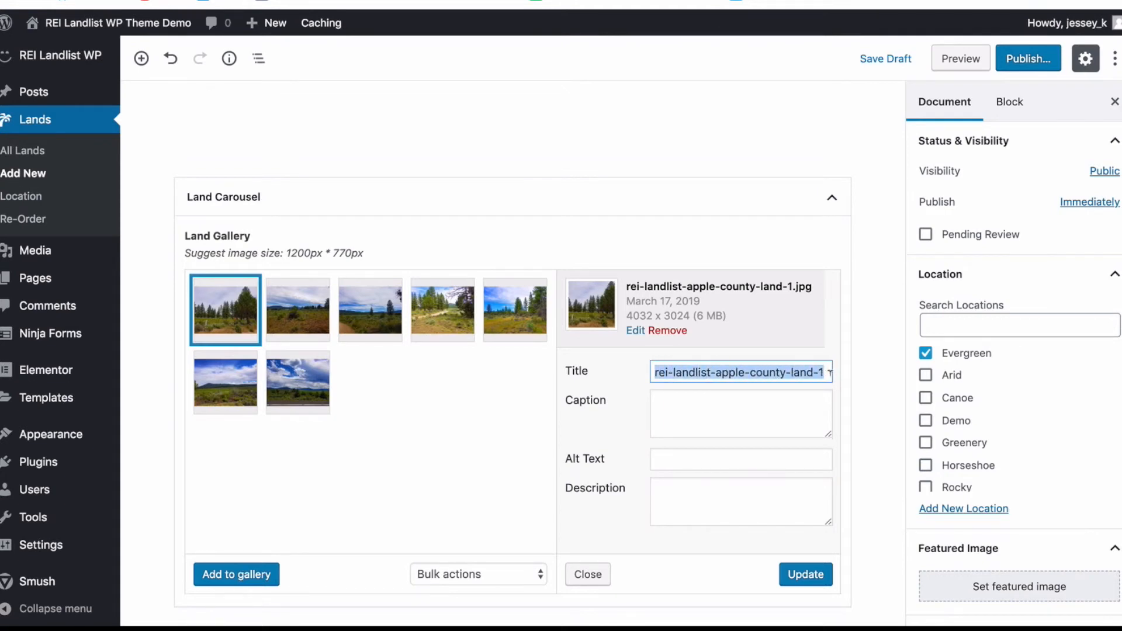
drag(715, 372, 816, 370)
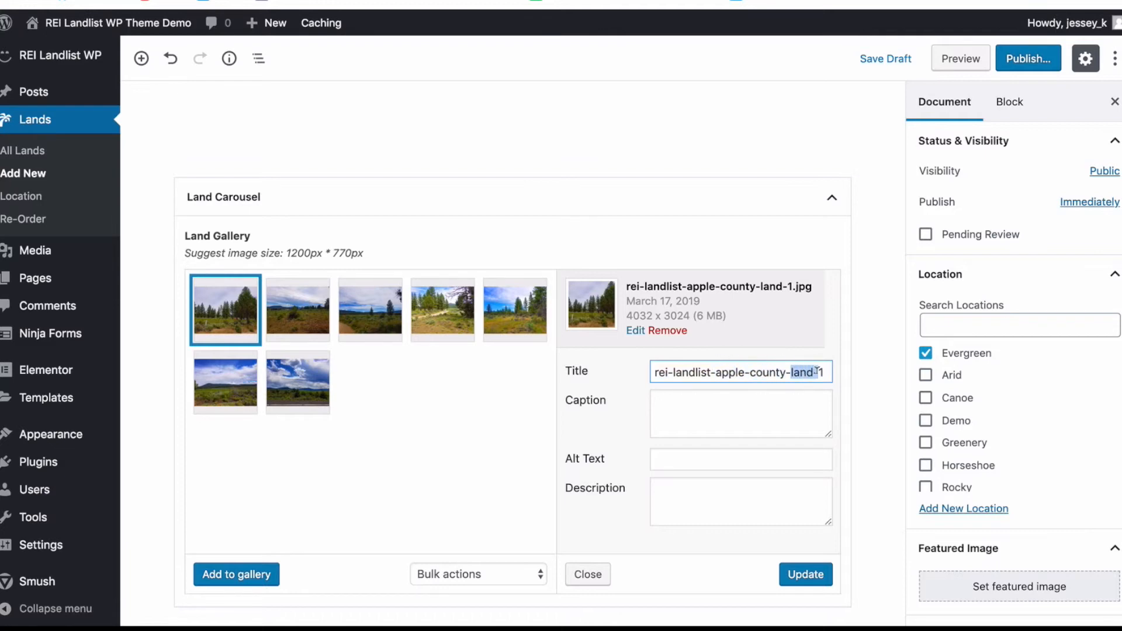
click(785, 577)
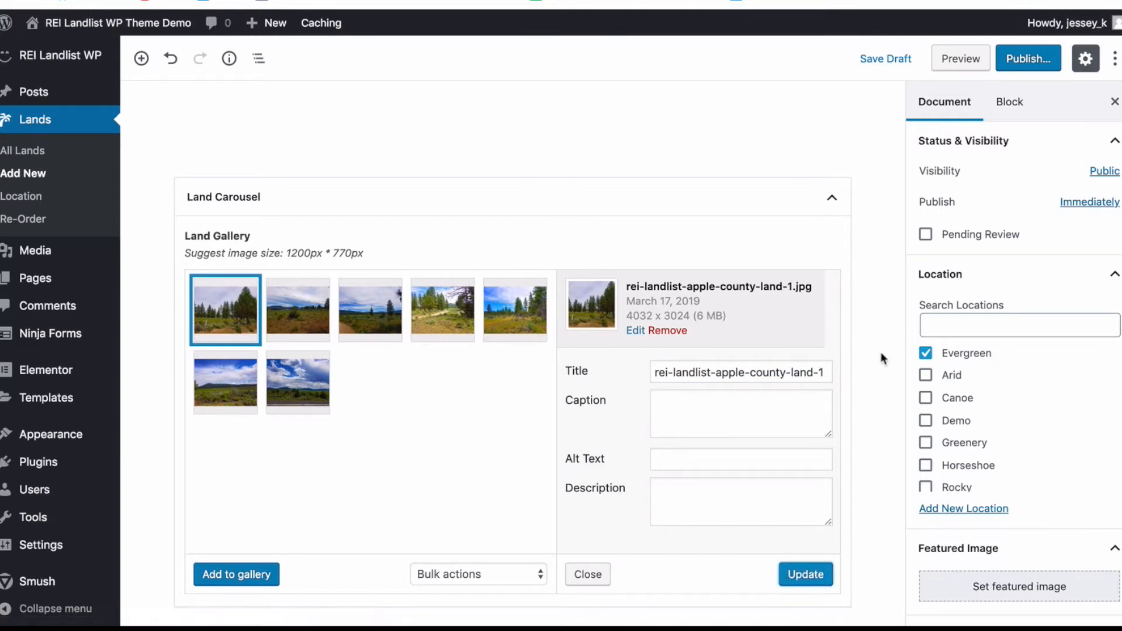
Step: Compare the land photos in the media library and set rei-landlist-apple-county-land-1 as the land's featured image
scroll(881, 353, up, 10)
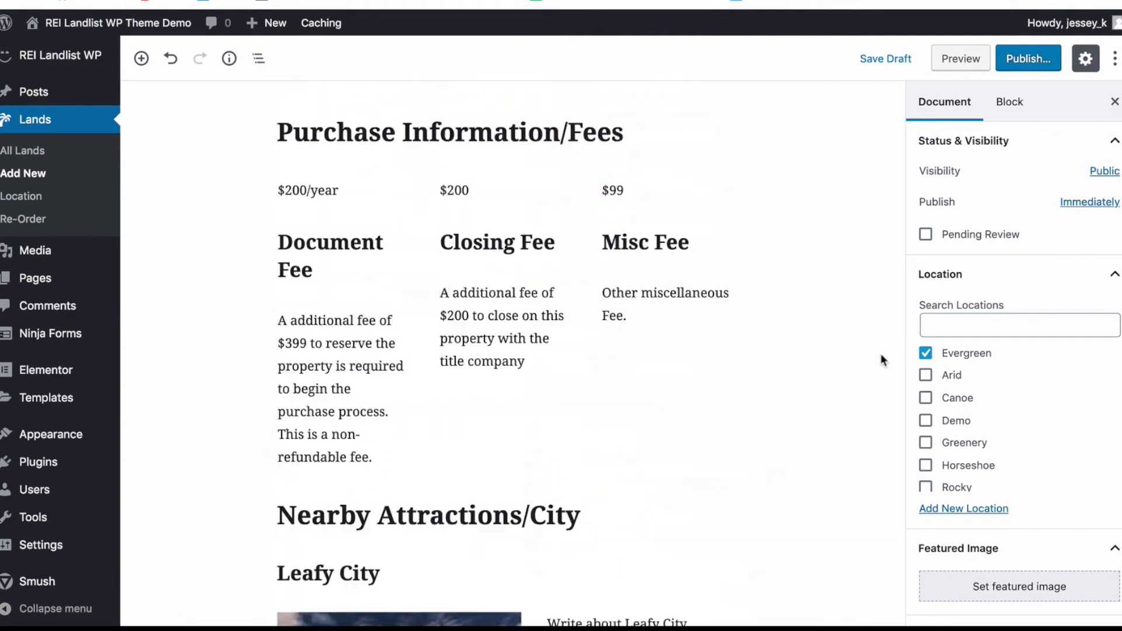
scroll(881, 352, up, 15)
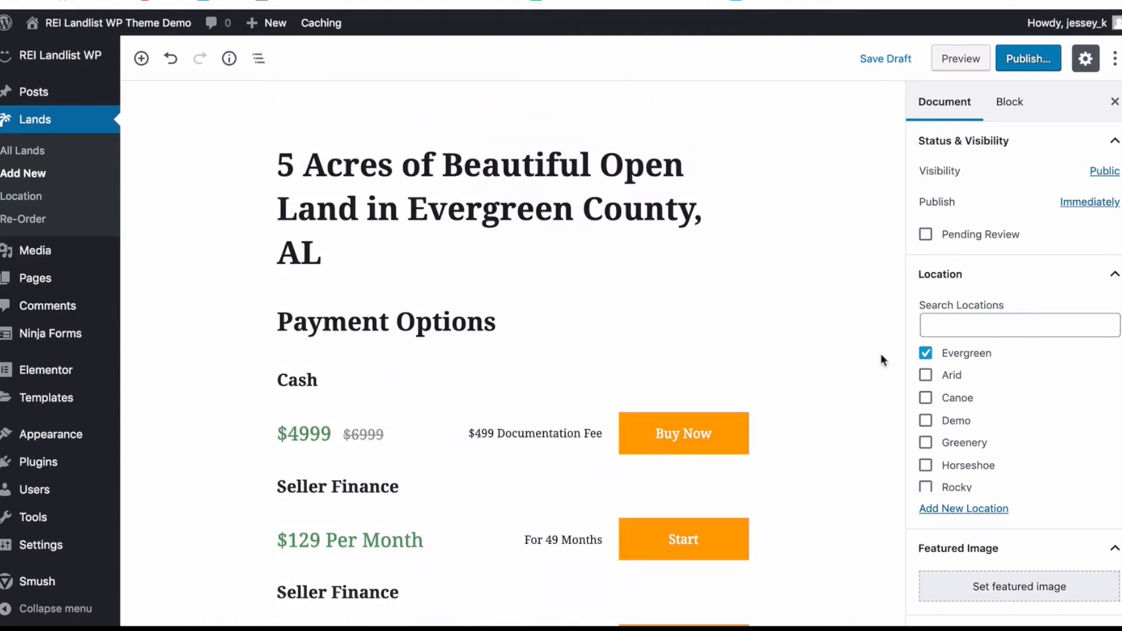
click(928, 109)
scroll(964, 353, down, 2)
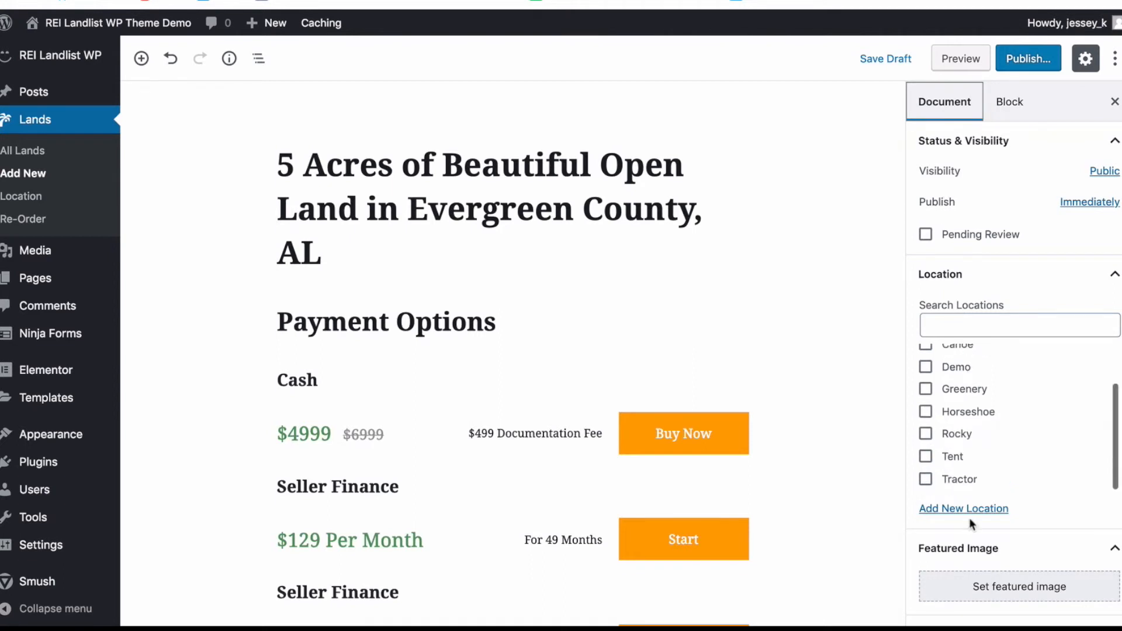
scroll(969, 517, down, 5)
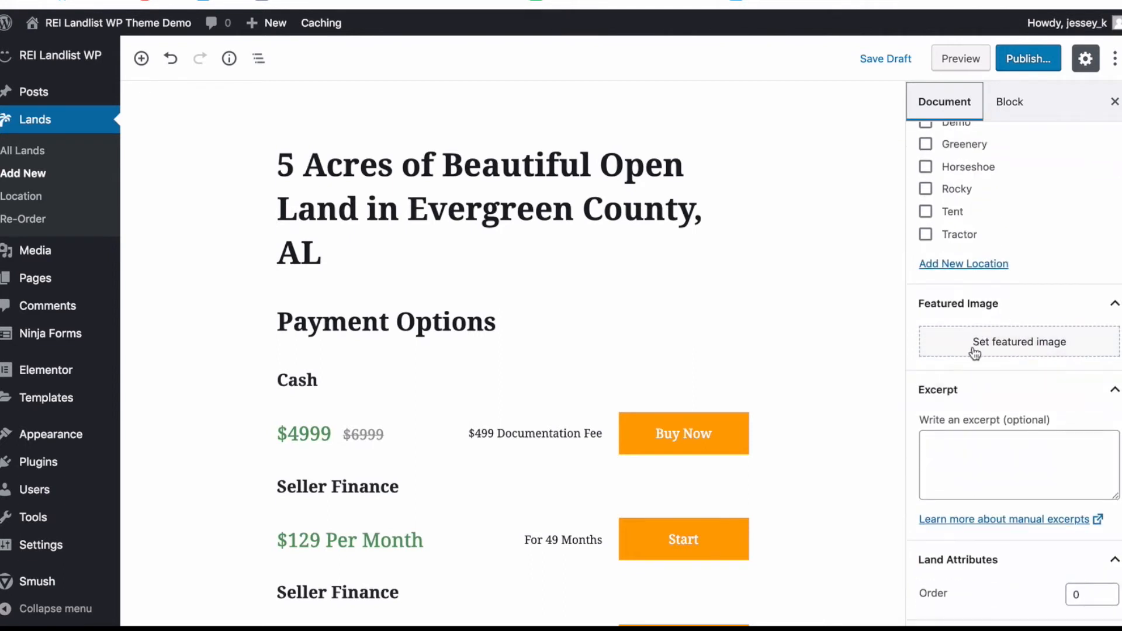
click(973, 350)
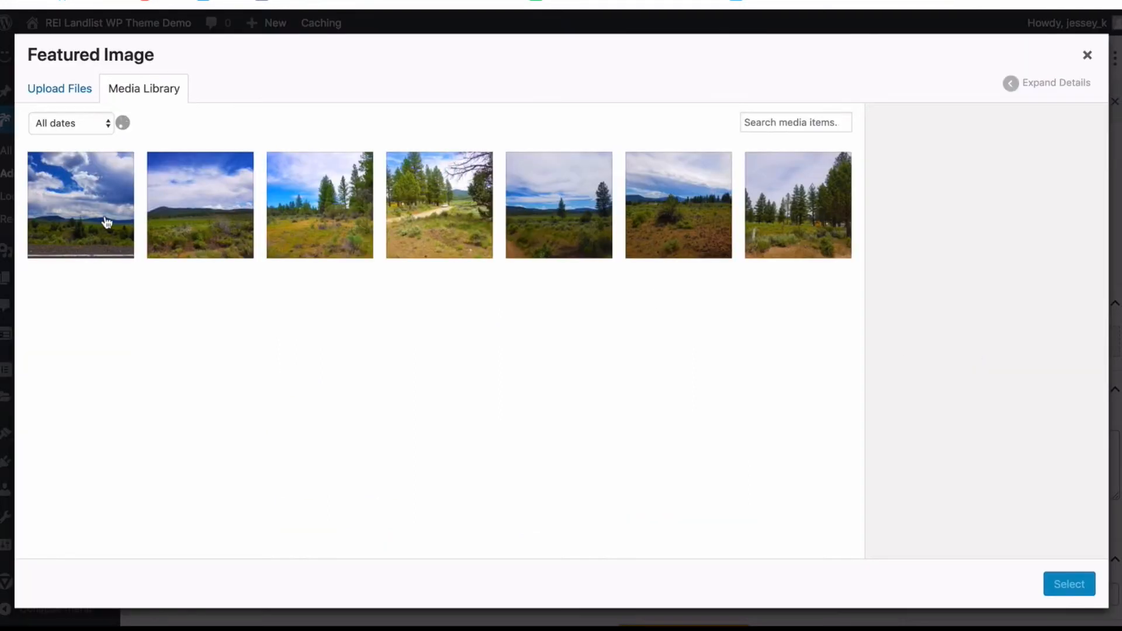
click(107, 222)
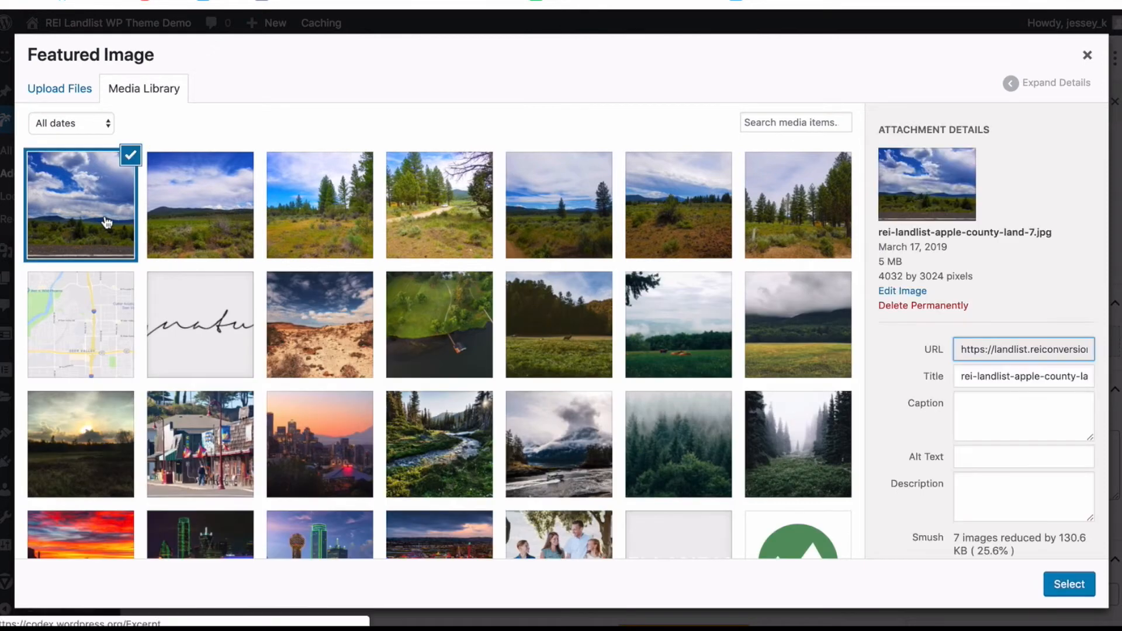
click(176, 219)
click(320, 219)
click(441, 221)
click(592, 221)
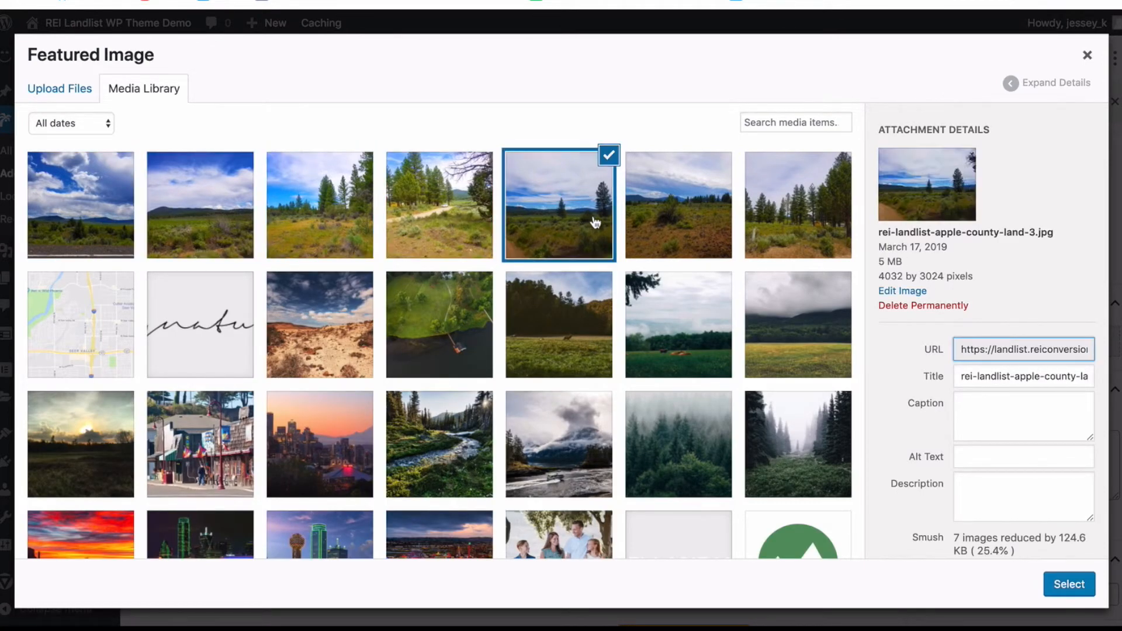
click(700, 226)
click(813, 226)
click(551, 222)
click(789, 220)
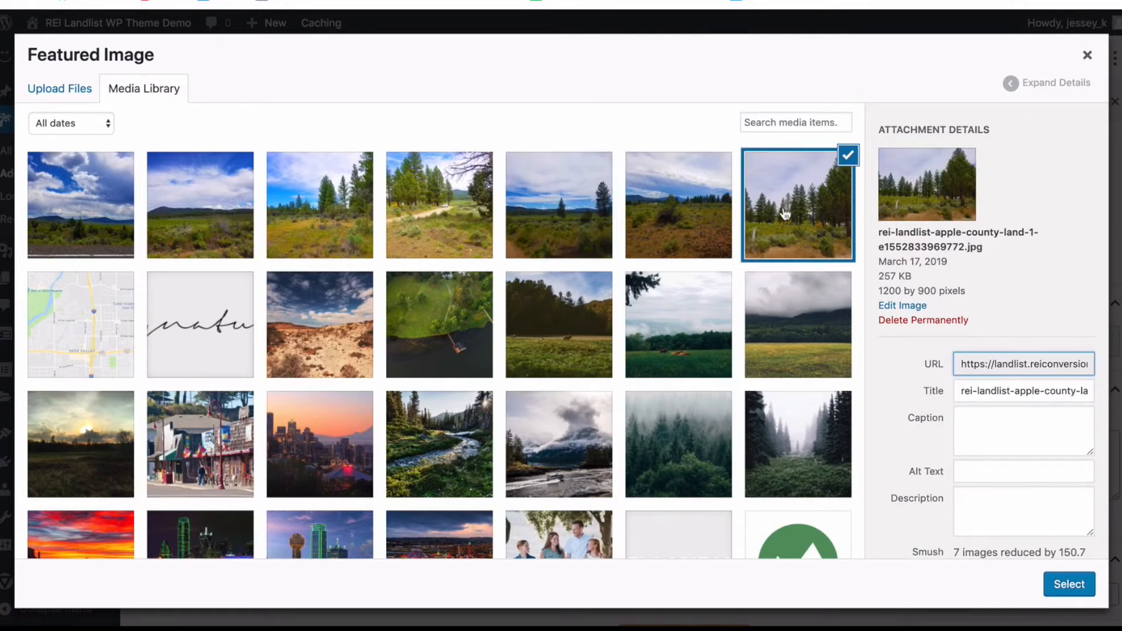
click(1055, 576)
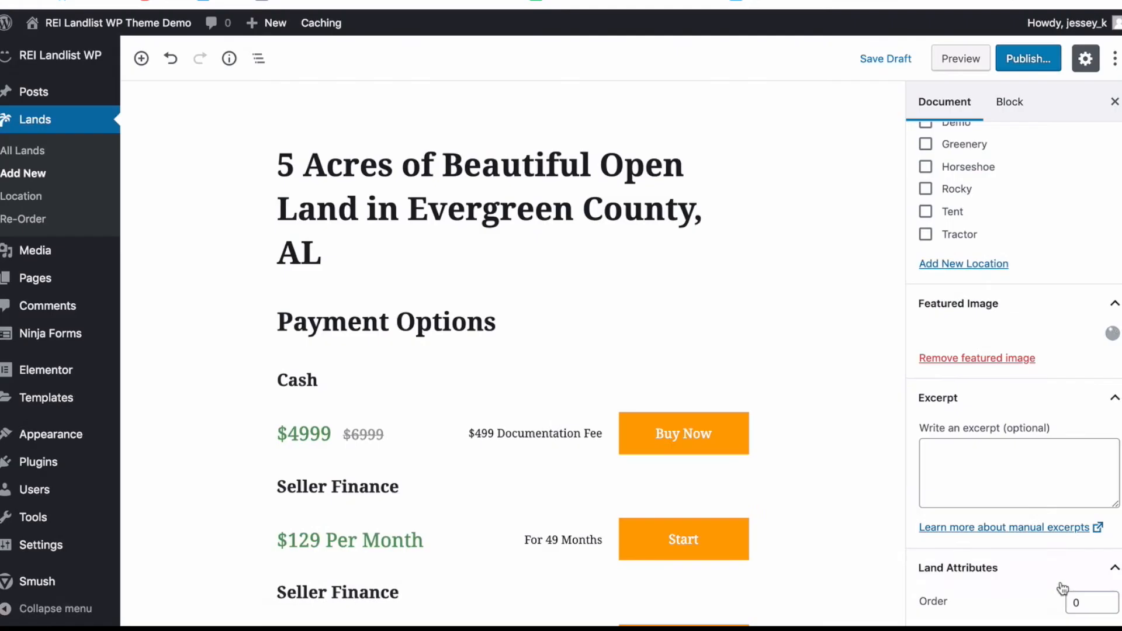
Step: Enter the excerpt "This is where the excerpt is. You shoul write a short few sentences that attract reader to property."
scroll(681, 408, down, 10)
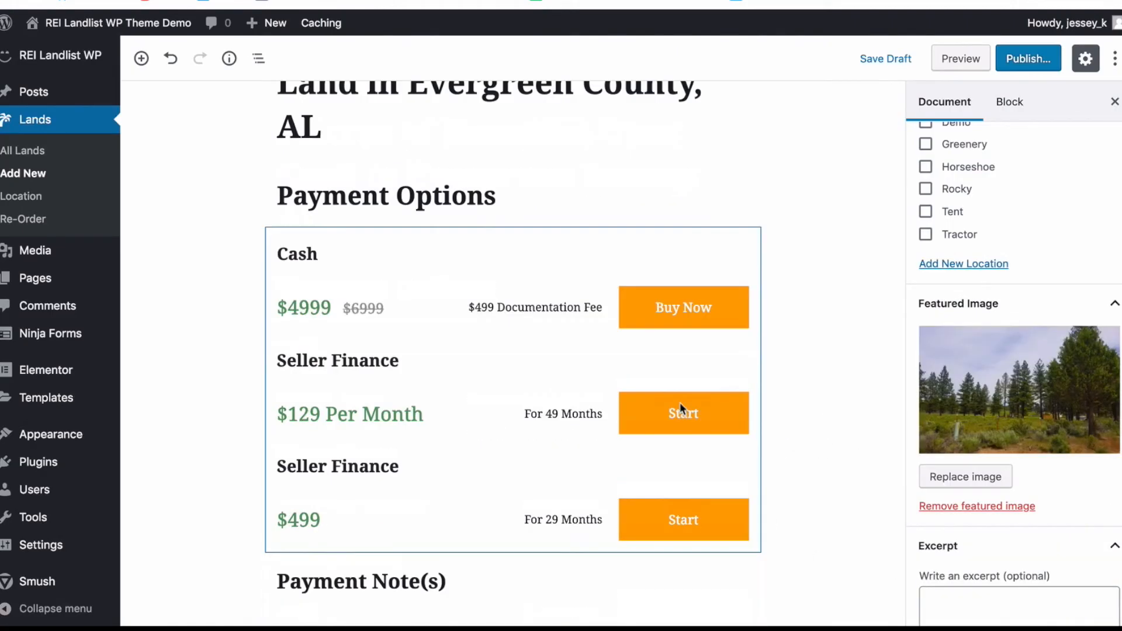
scroll(682, 408, up, 5)
scroll(975, 409, down, 3)
scroll(974, 409, down, 2)
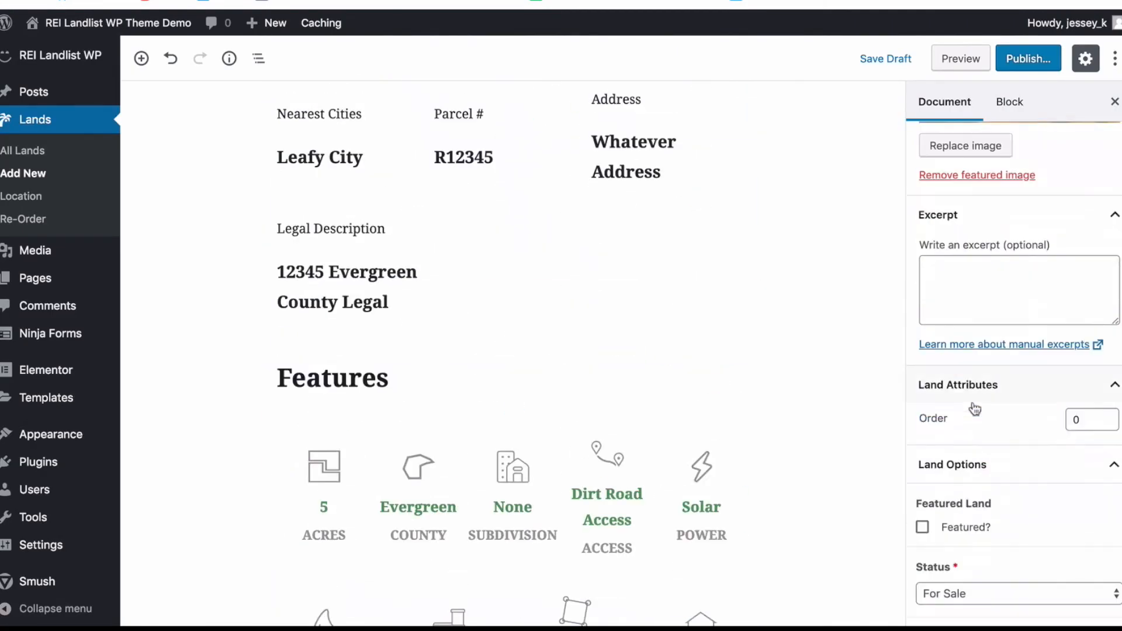
click(970, 285)
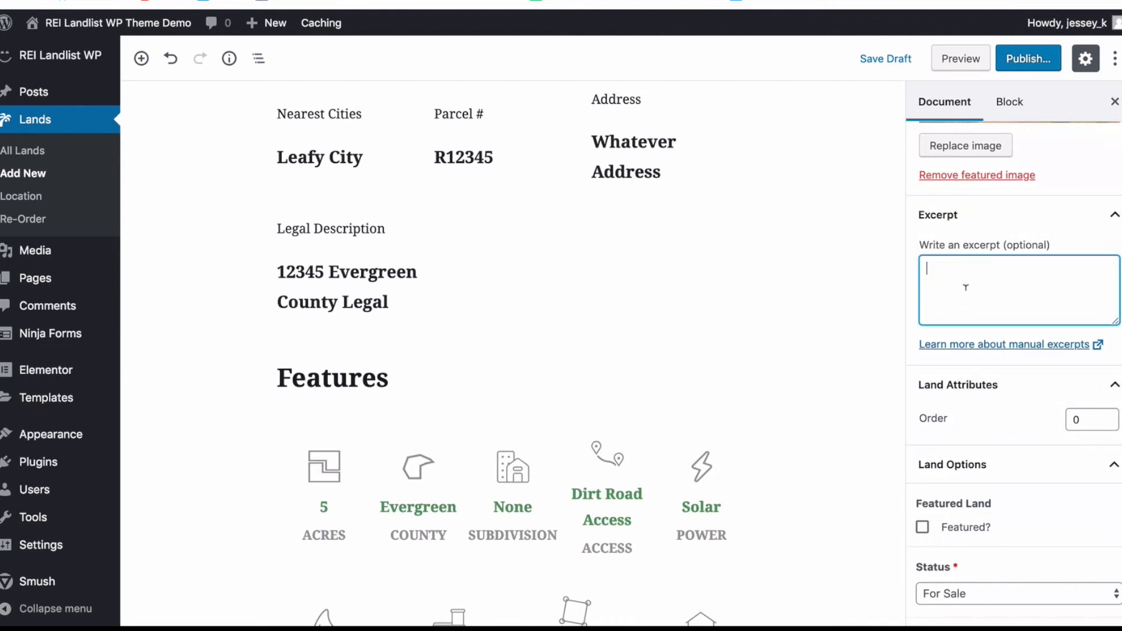
text(This is where the excepr)
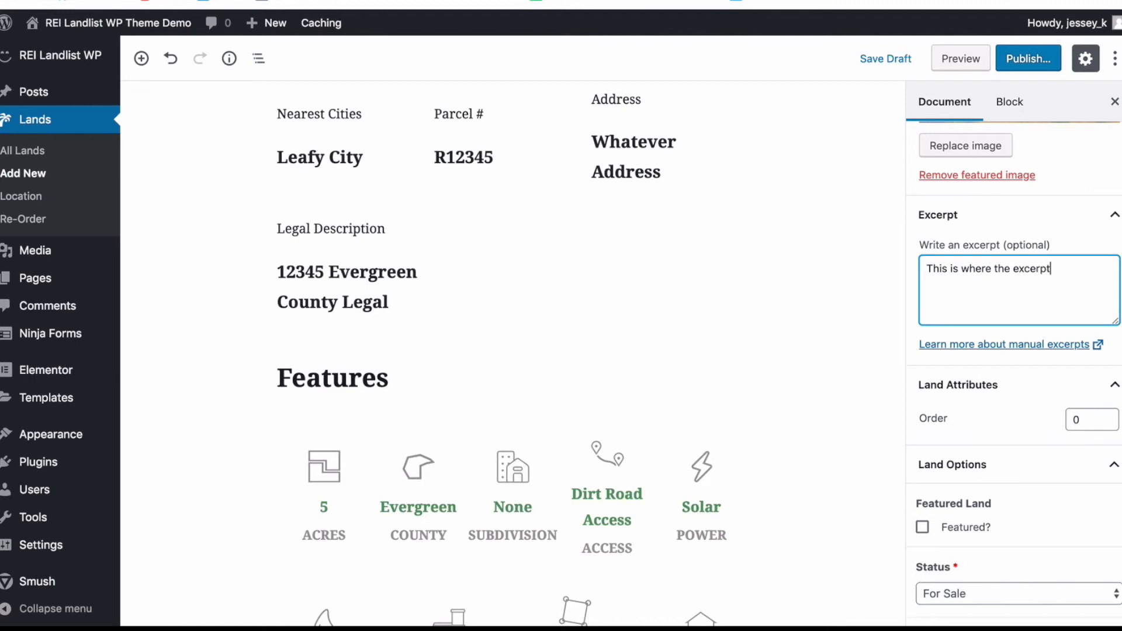
text(shoul write a short few sentence)
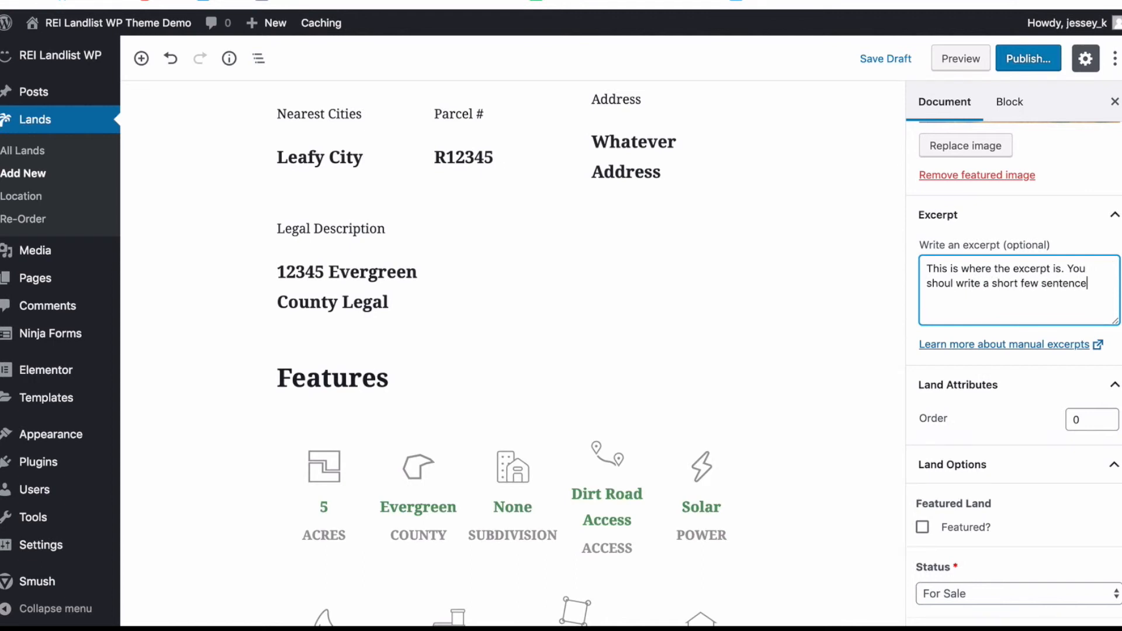
text(t attract reader to prope)
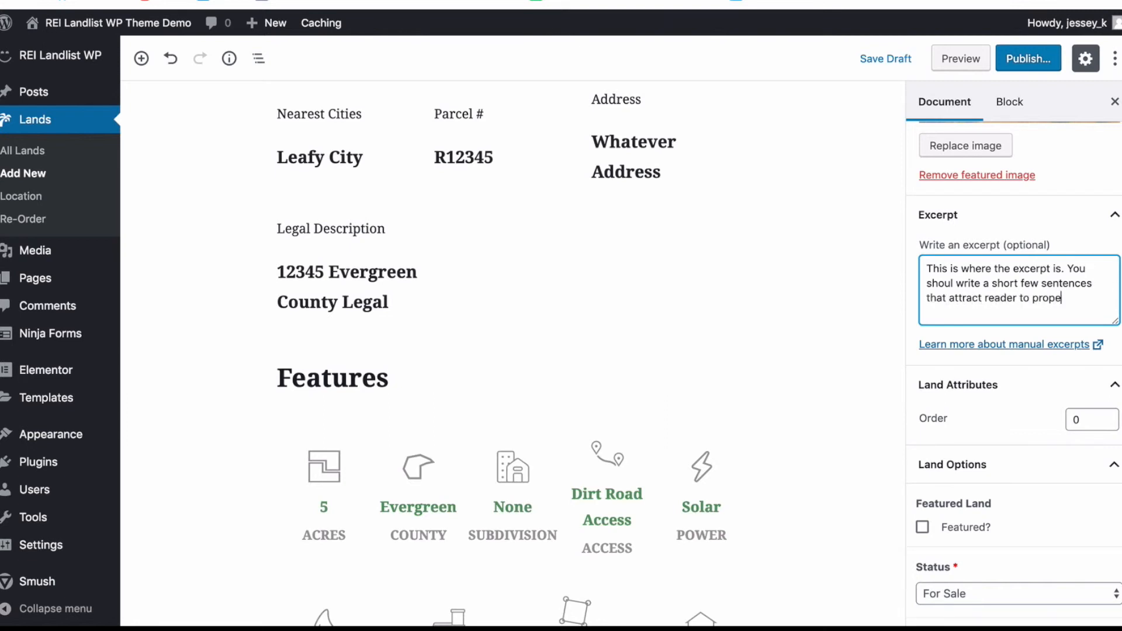
Step: Mark the land as featured and choose For Sale as its status in the Land Options
scroll(989, 346, down, 2)
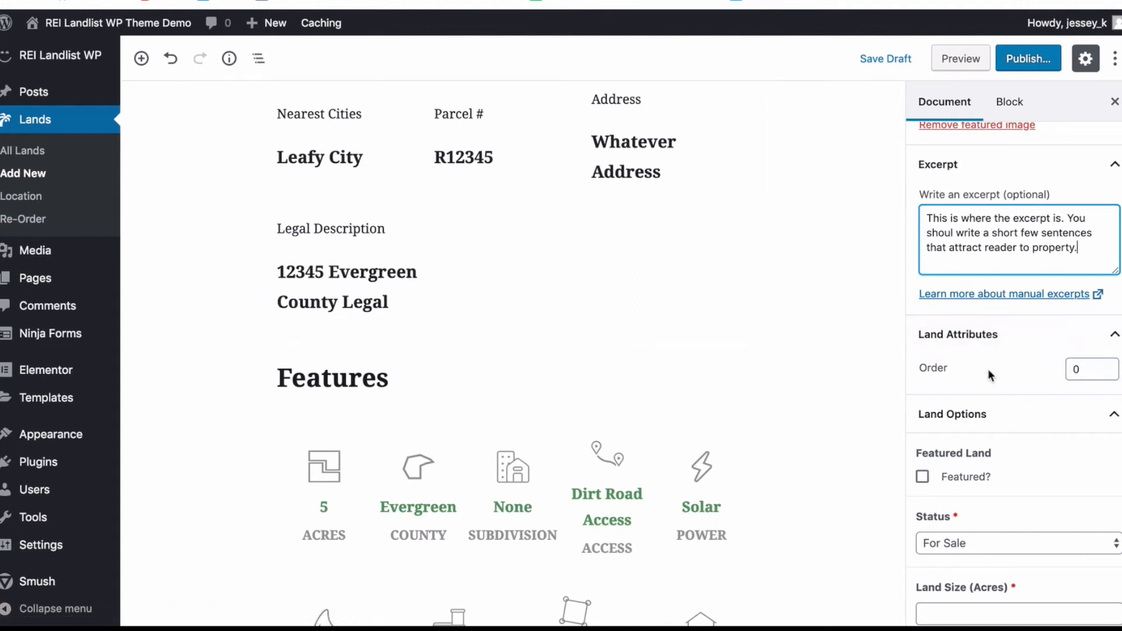
scroll(988, 369, down, 3)
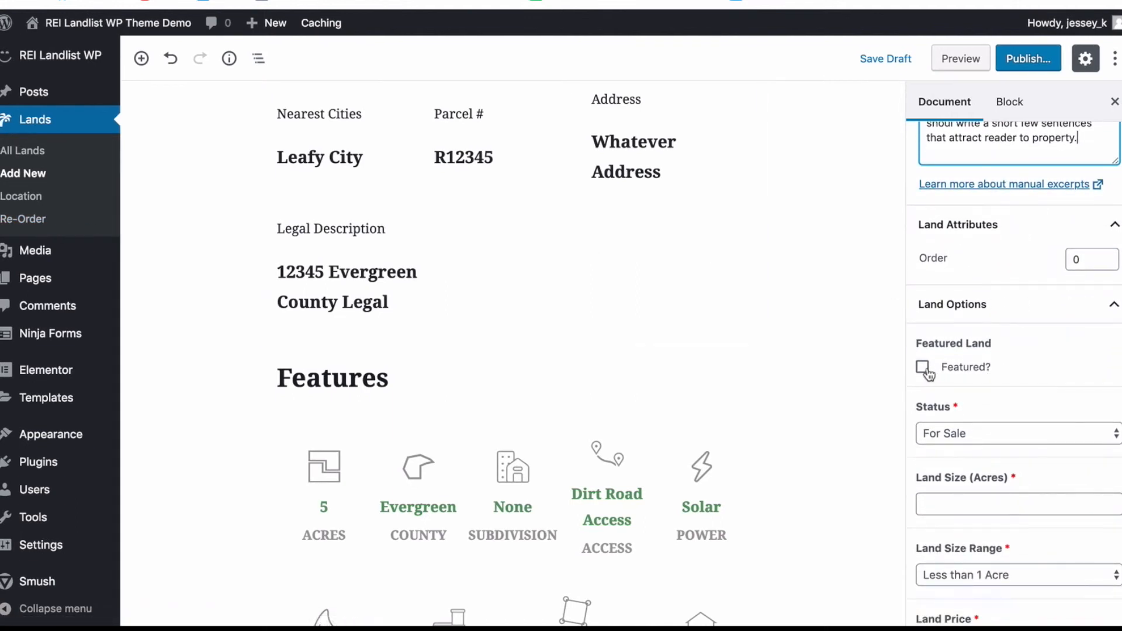
click(923, 369)
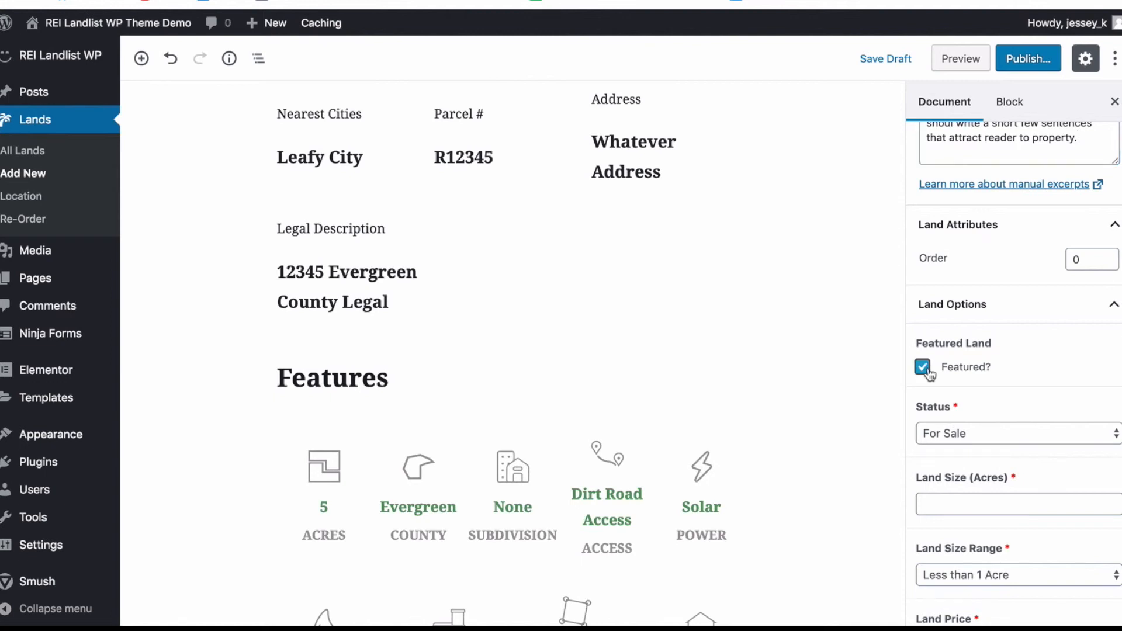
click(936, 435)
scroll(825, 430, down, 1)
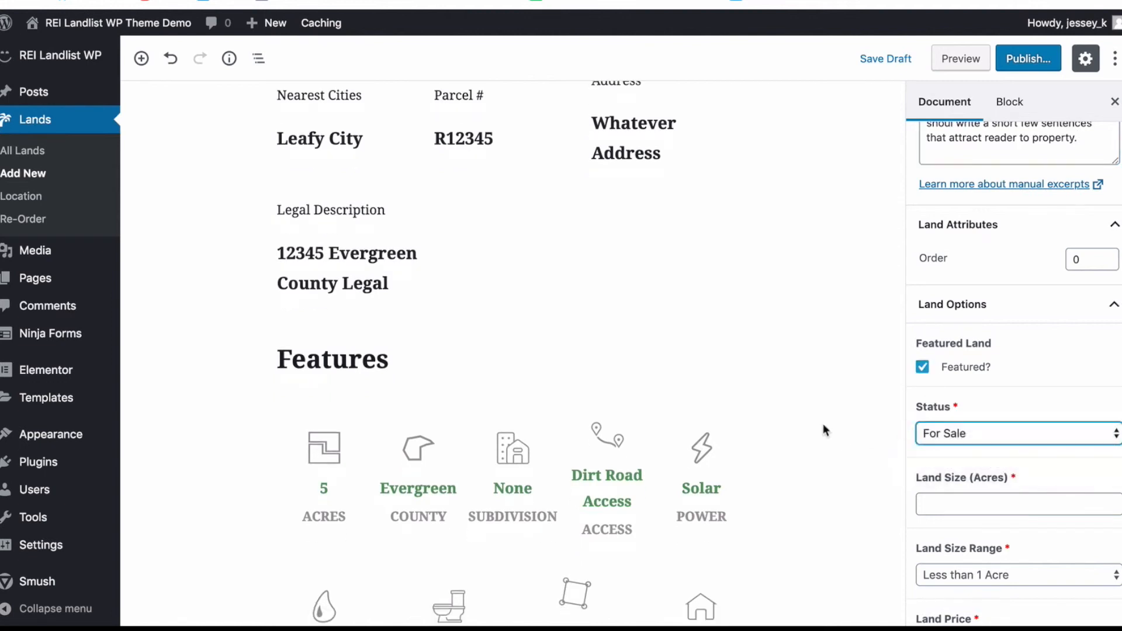
Step: Set the land size to 5 acres and the land size range to 1-5 Acres
scroll(836, 426, down, 2)
scroll(923, 446, down, 1)
click(930, 460)
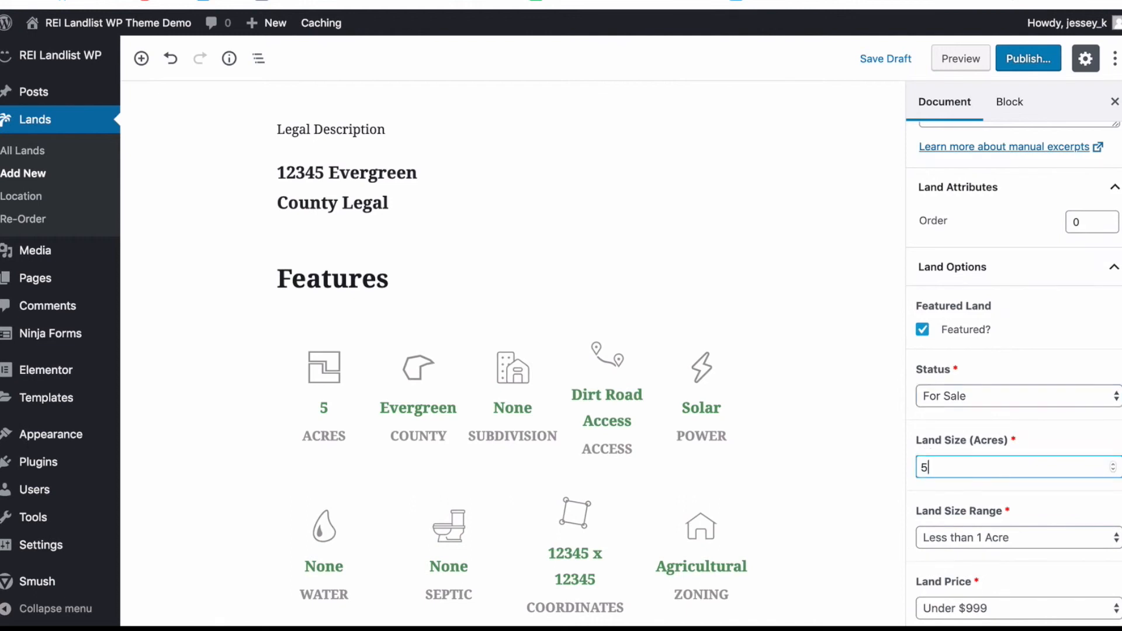
click(946, 539)
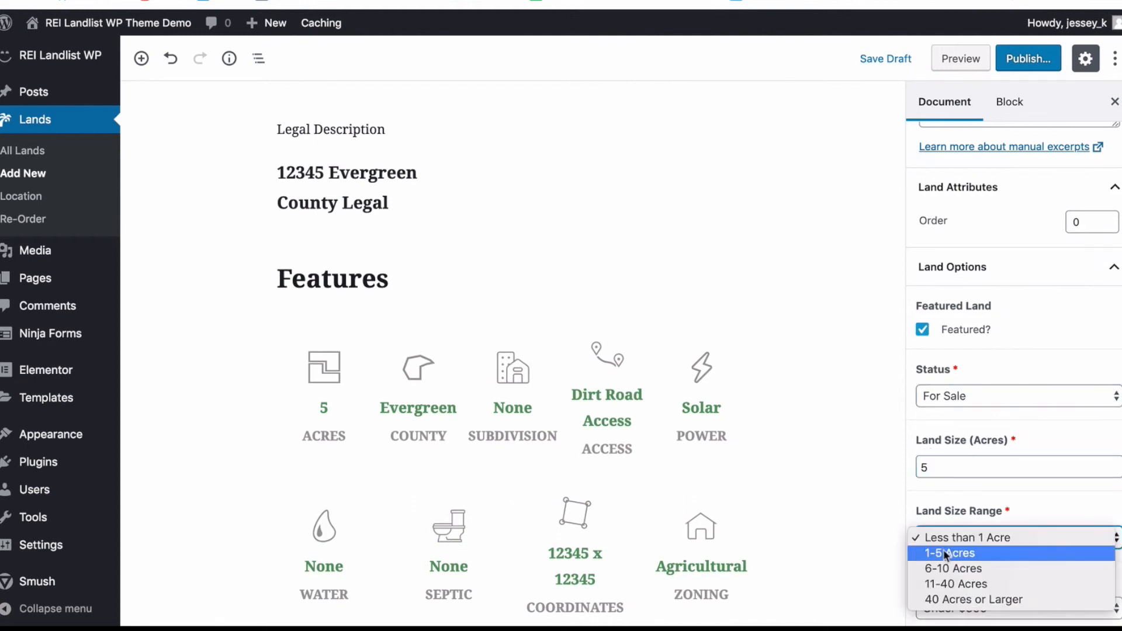
click(907, 468)
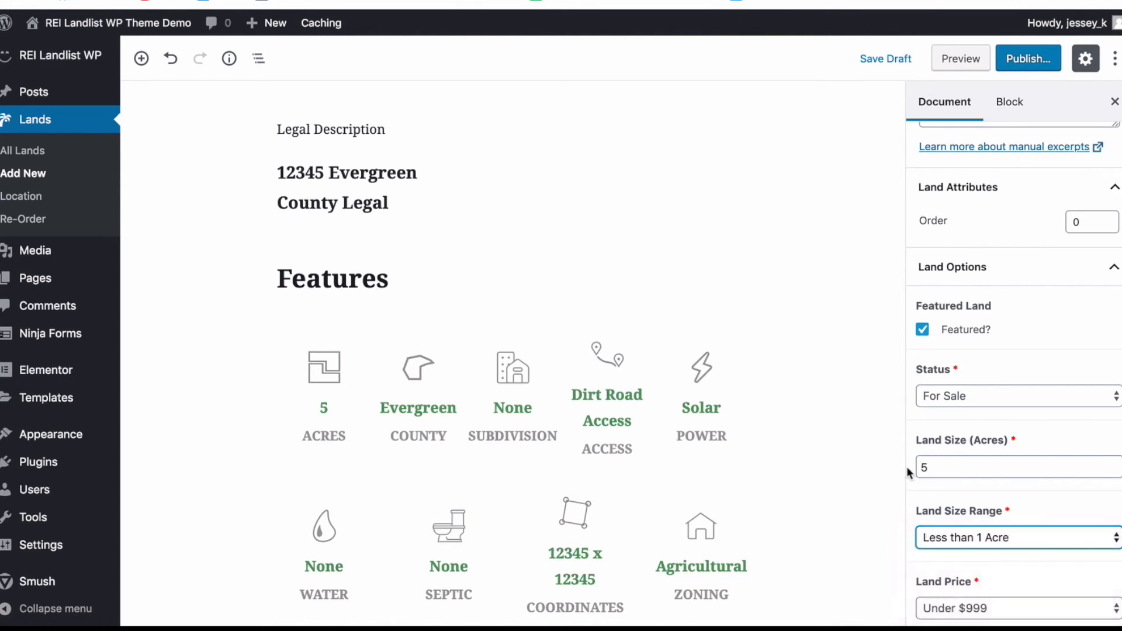
click(946, 529)
click(841, 464)
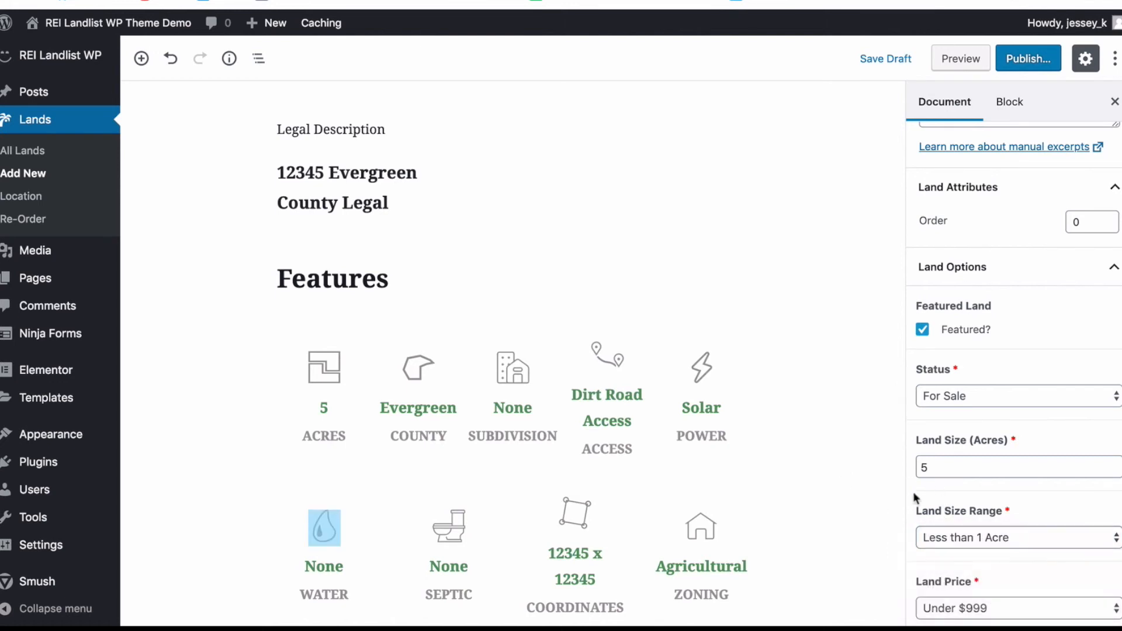
click(935, 534)
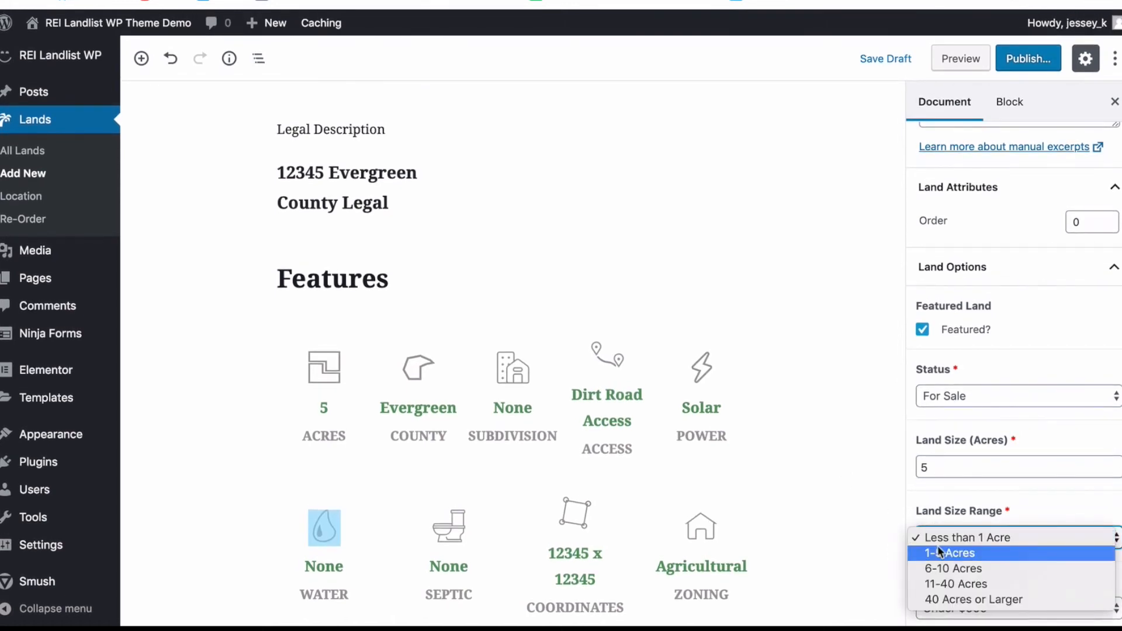
click(939, 552)
Step: Set the land price range to $1000-$4999 in the Land Options
click(936, 609)
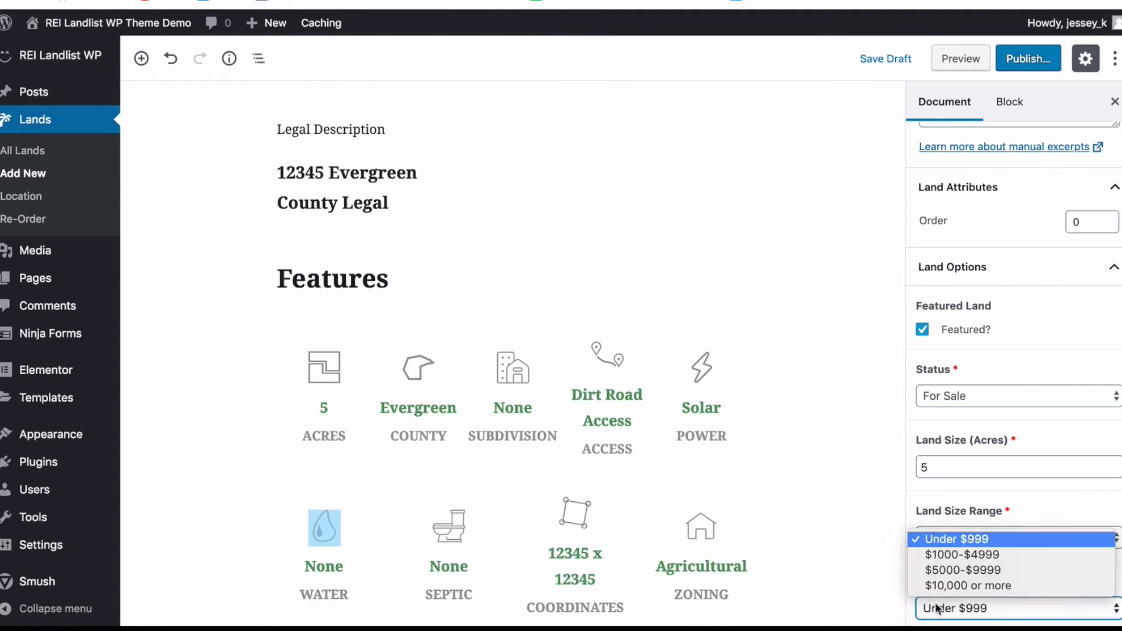
click(928, 559)
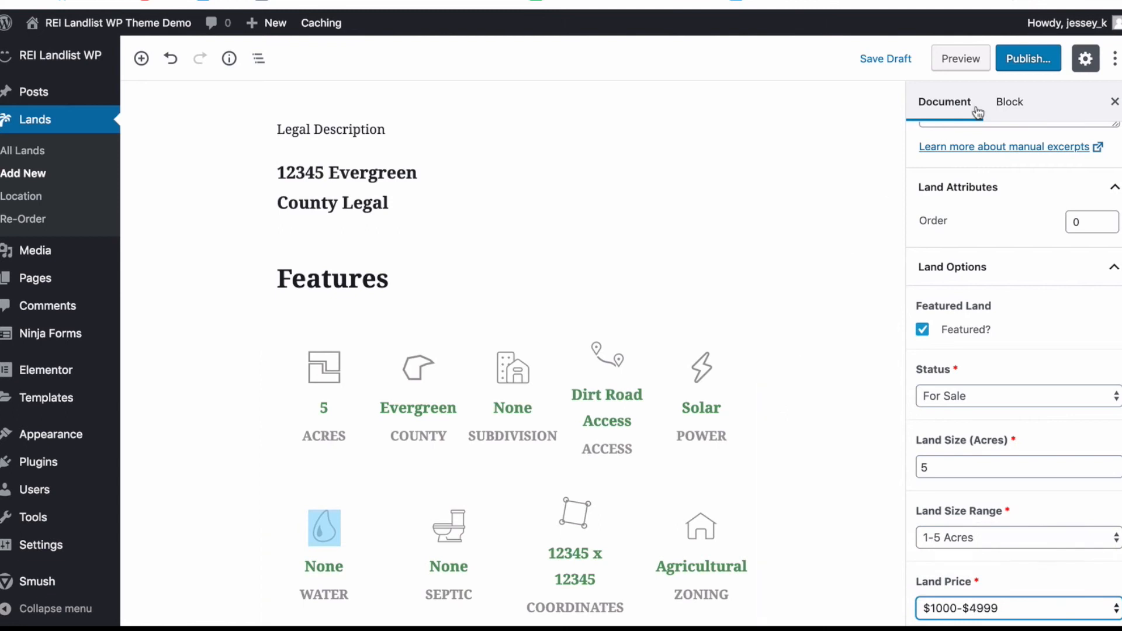
Step: Preview the land listing and review its gallery, excerpt, payment options, property information, features, nearby attractions and map
click(982, 61)
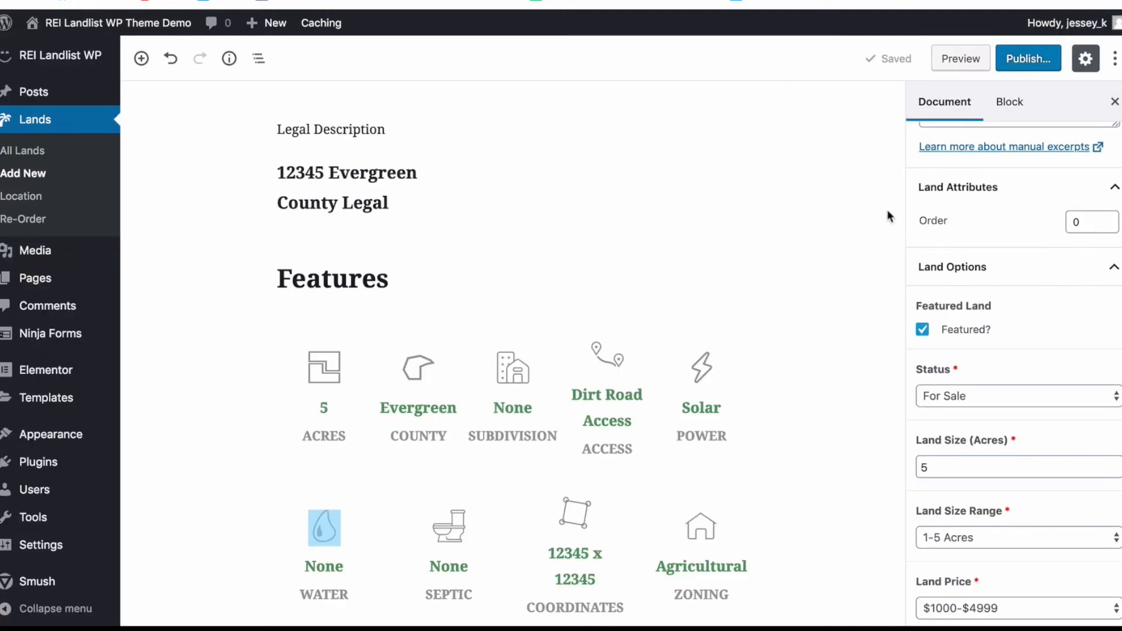
scroll(887, 209, up, 10)
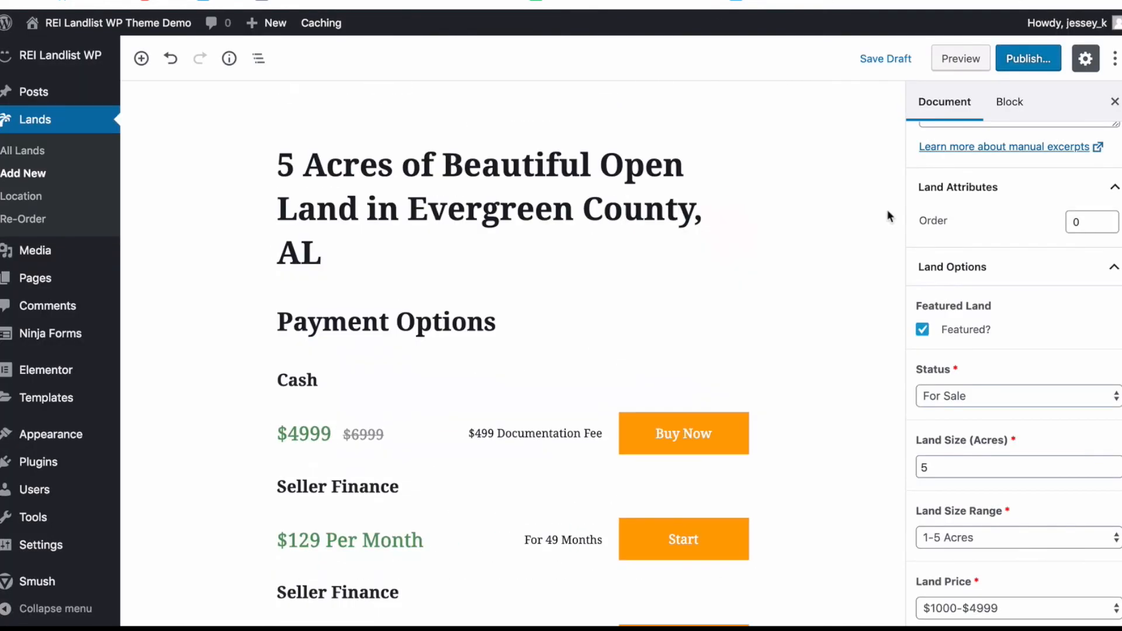
scroll(961, 231, up, 10)
scroll(961, 228, up, 3)
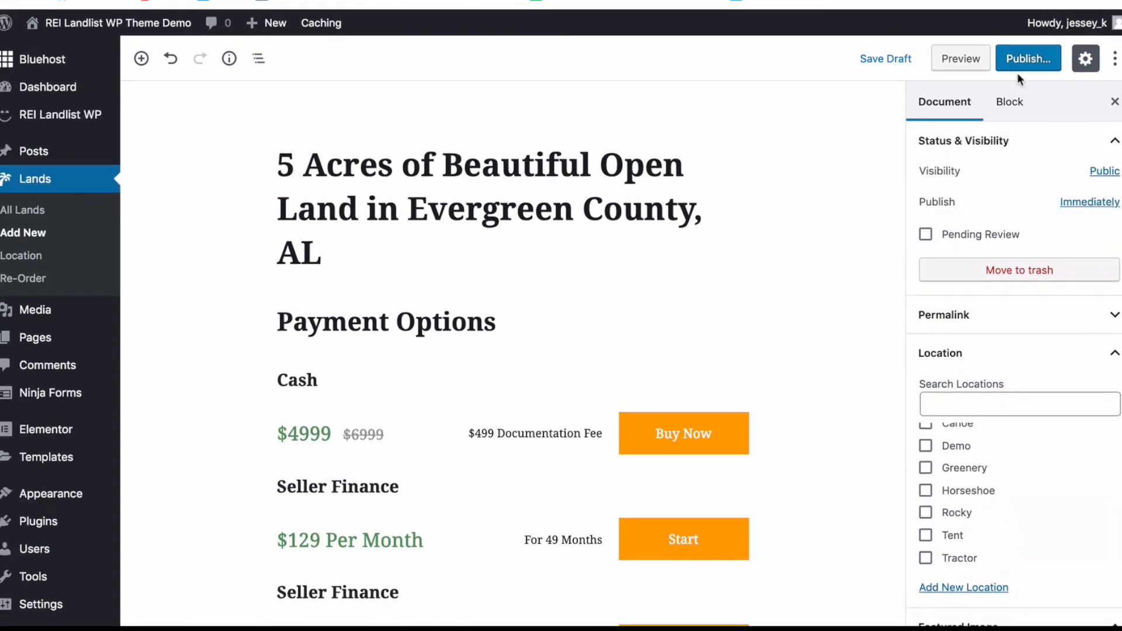
click(751, 3)
scroll(549, 220, down, 2)
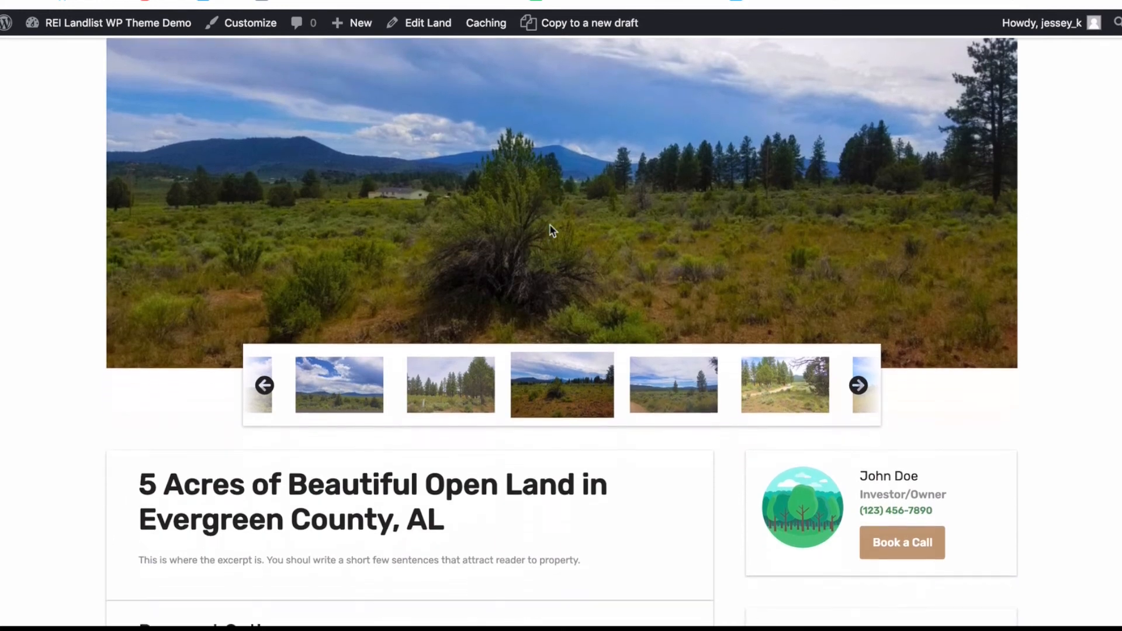
scroll(553, 230, down, 6)
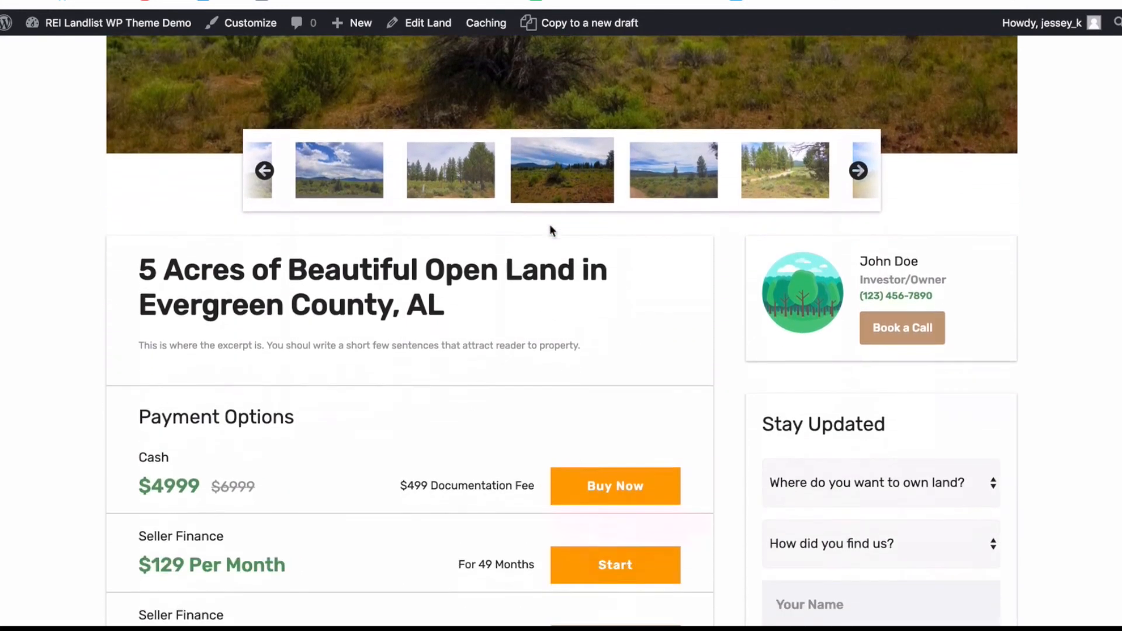
scroll(552, 231, down, 4)
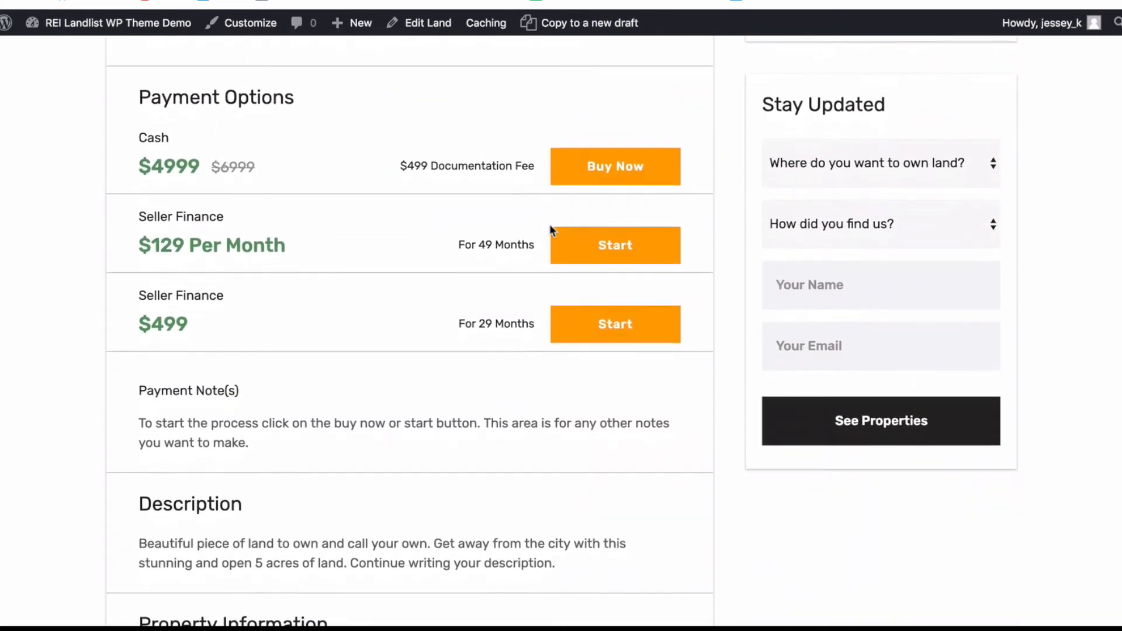
scroll(551, 230, down, 13)
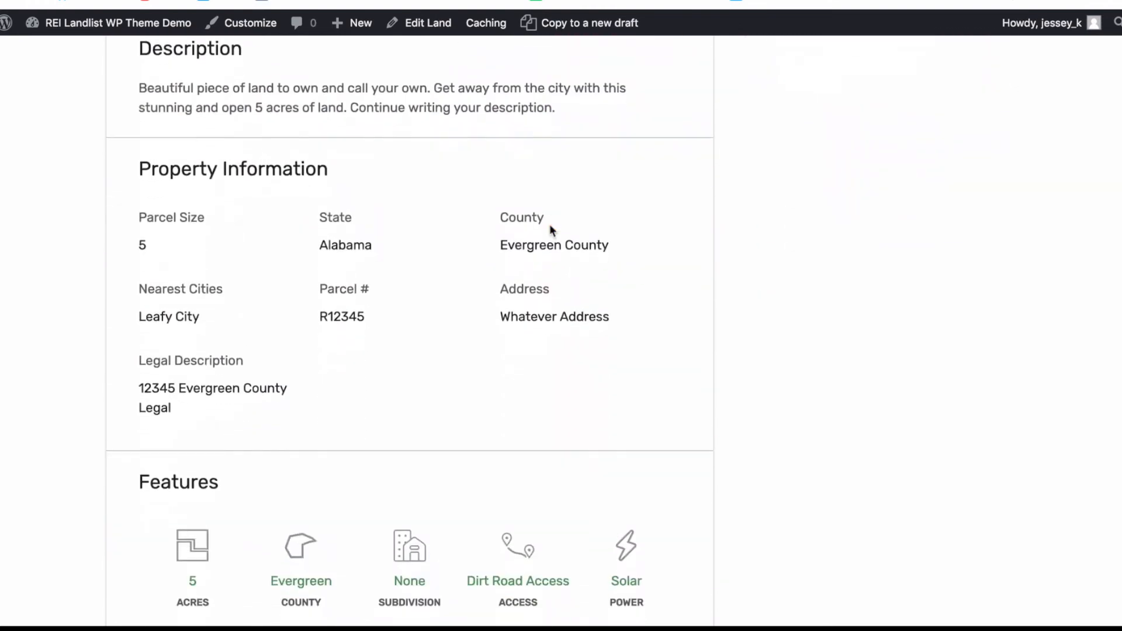
scroll(551, 230, down, 18)
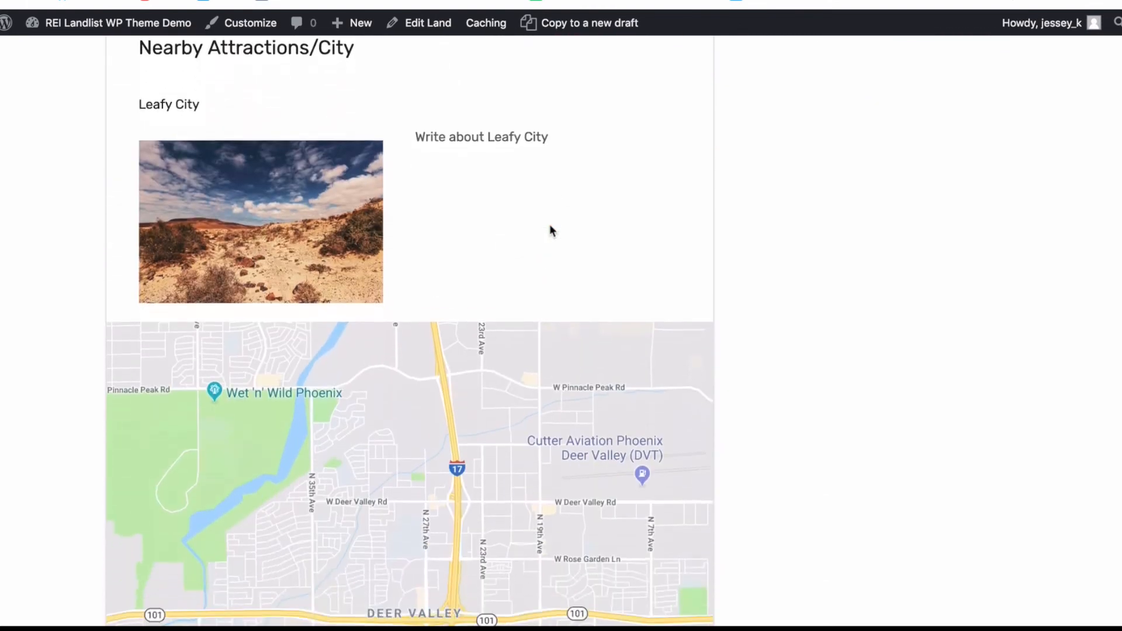
scroll(551, 230, down, 3)
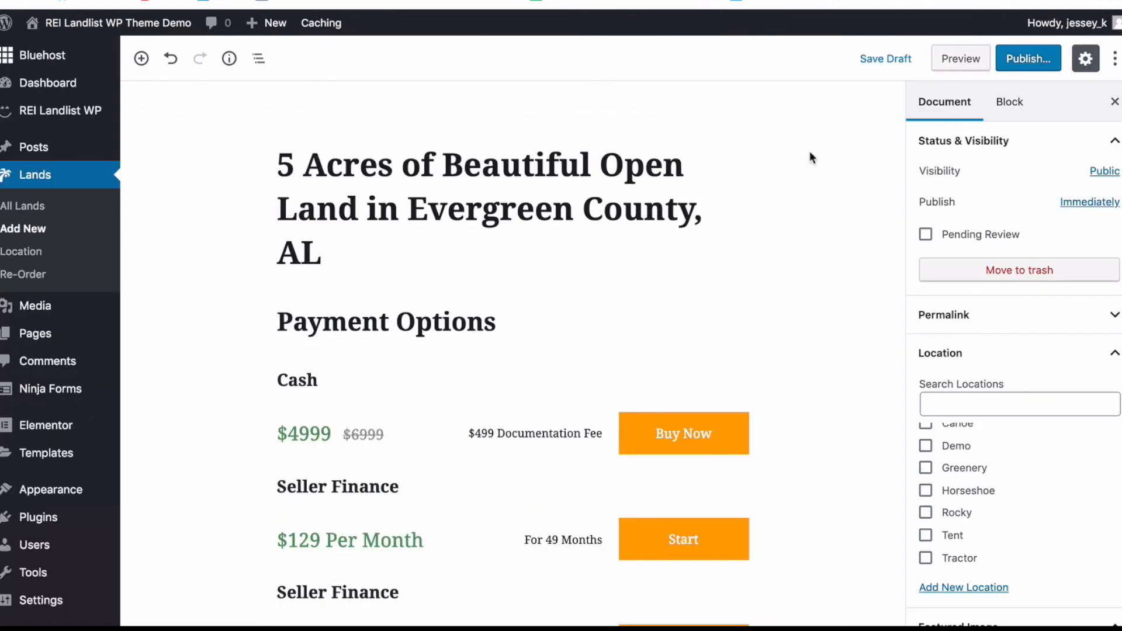
Step: Publish the 5-acre Evergreen County land listing
click(1030, 59)
click(1031, 60)
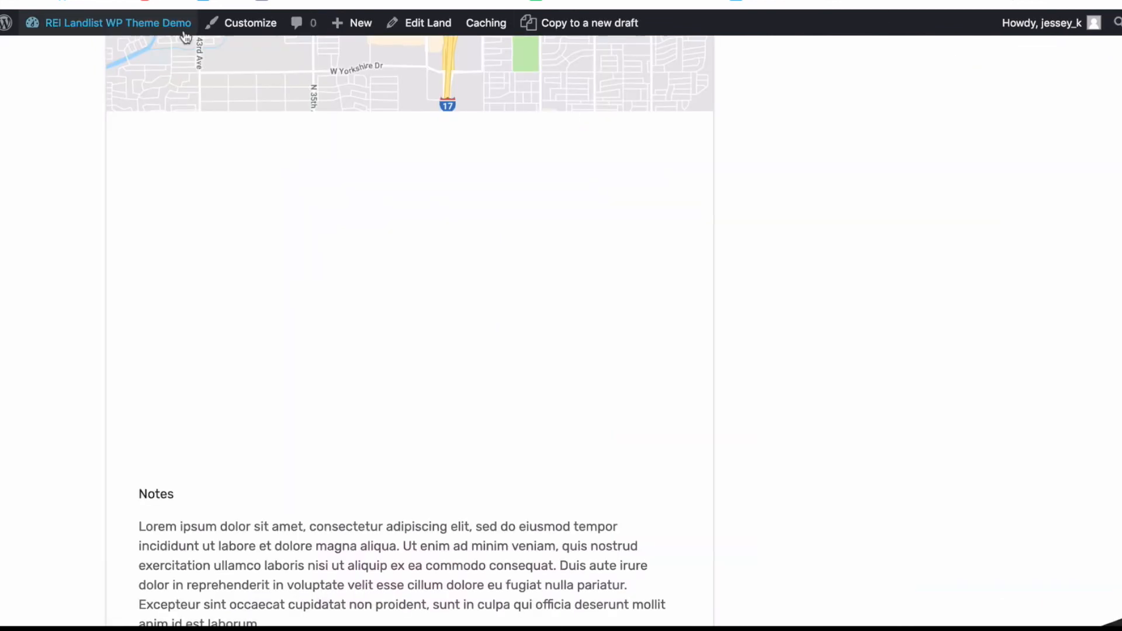
Step: Open the public Lands page of the website
mouse_move(177, 34)
click(112, 52)
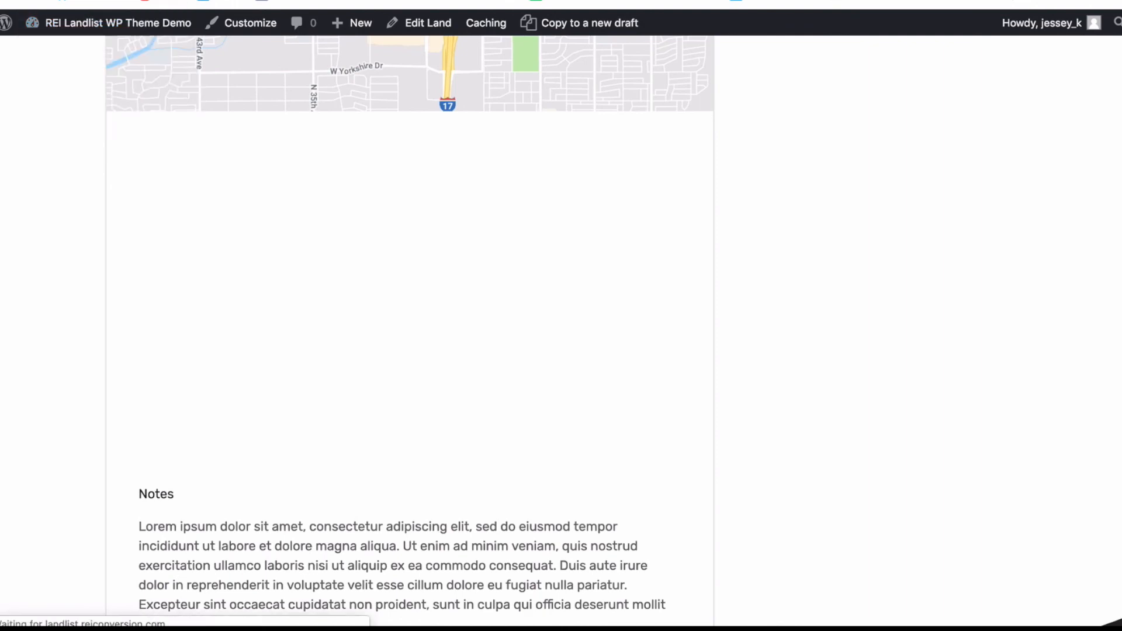
scroll(380, 71, up, 20)
key(super+l)
text(lan)
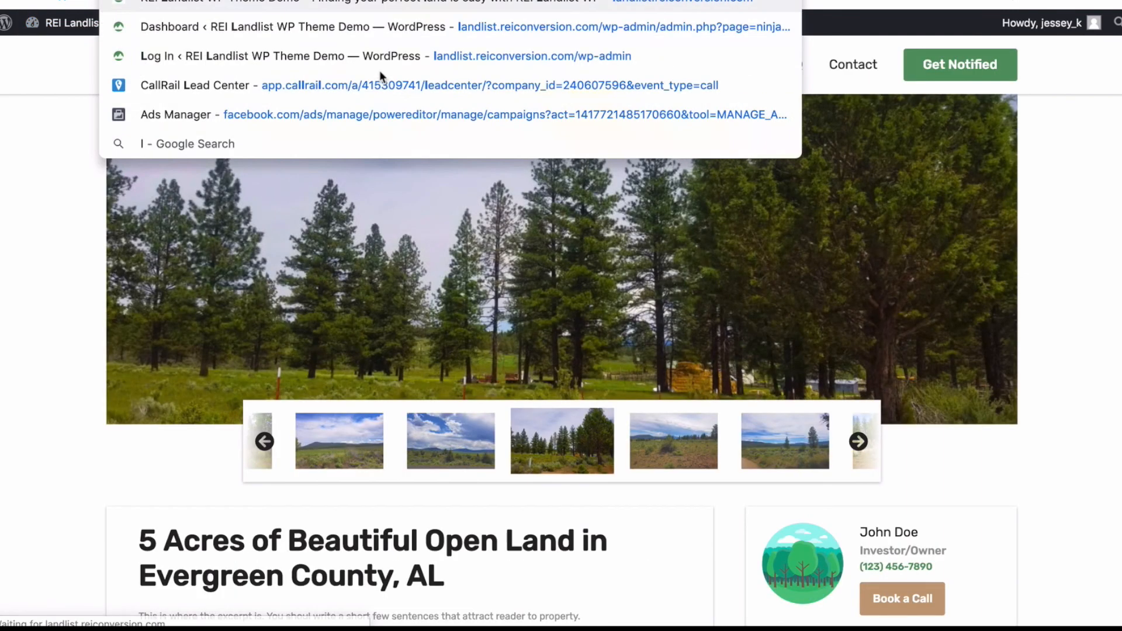
click(412, 276)
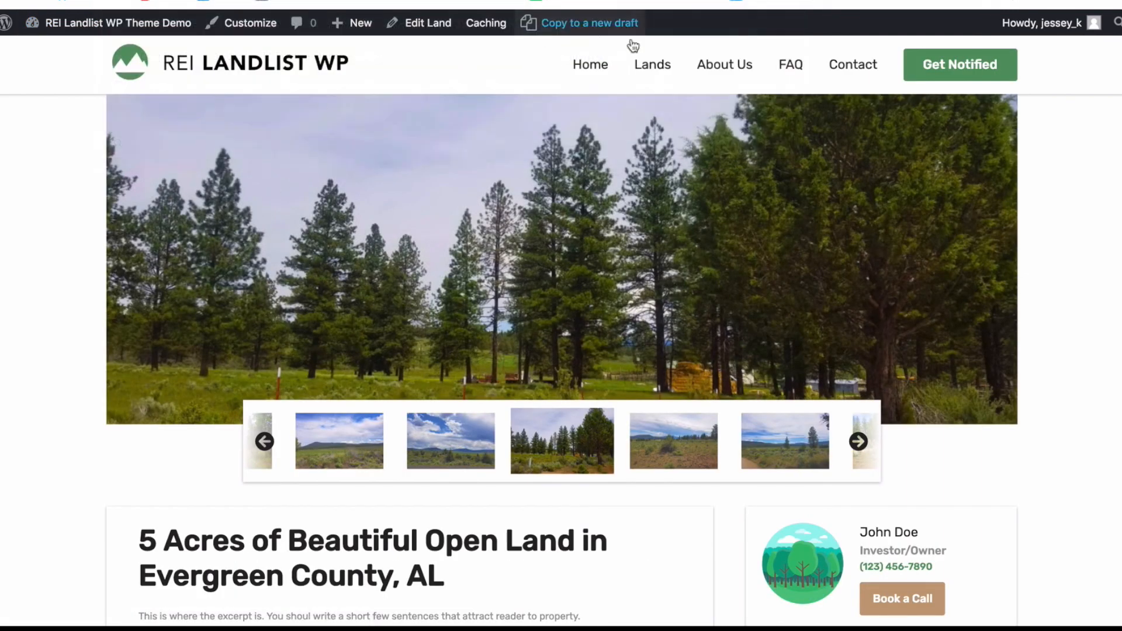
click(665, 64)
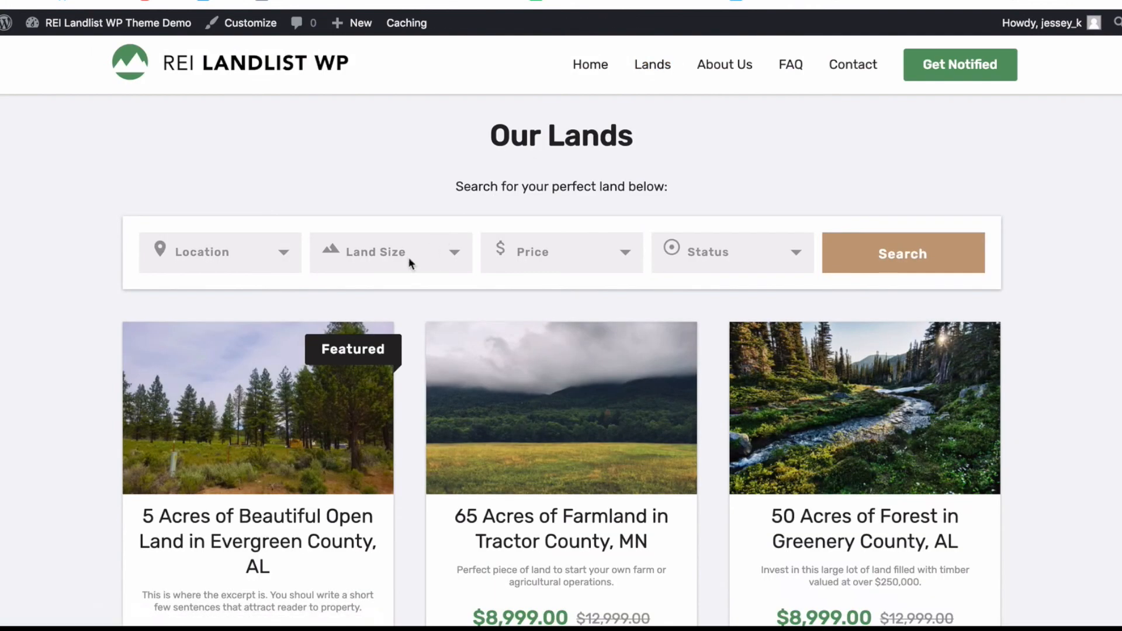
Step: Check the excerpt and the cash prices on the new Evergreen County listing's card
scroll(409, 263, down, 3)
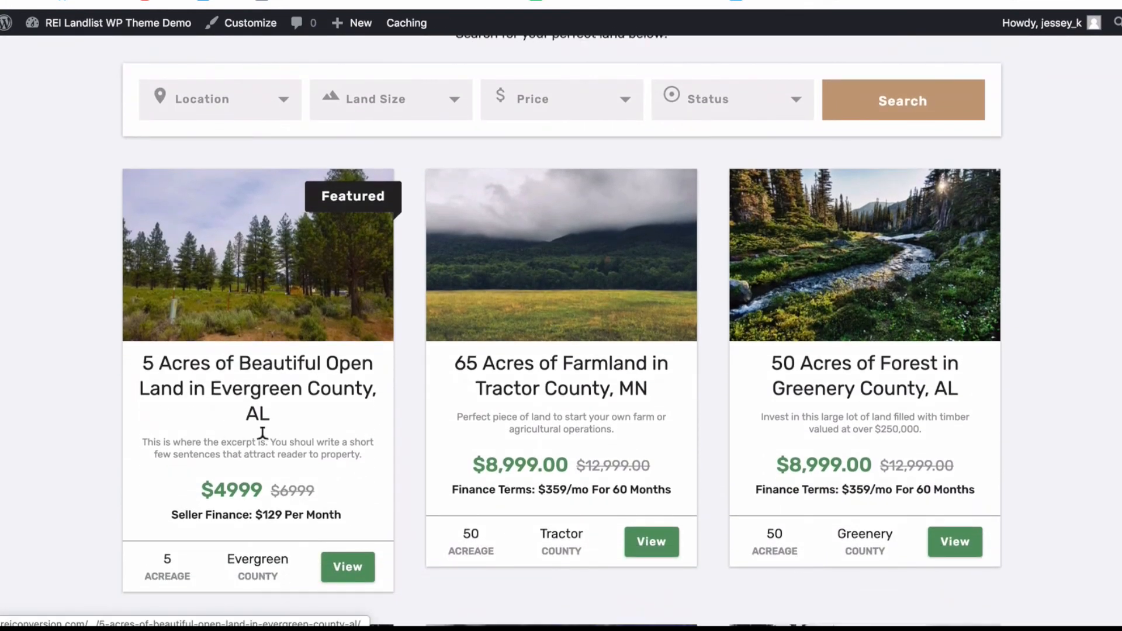
drag(143, 442, 389, 459)
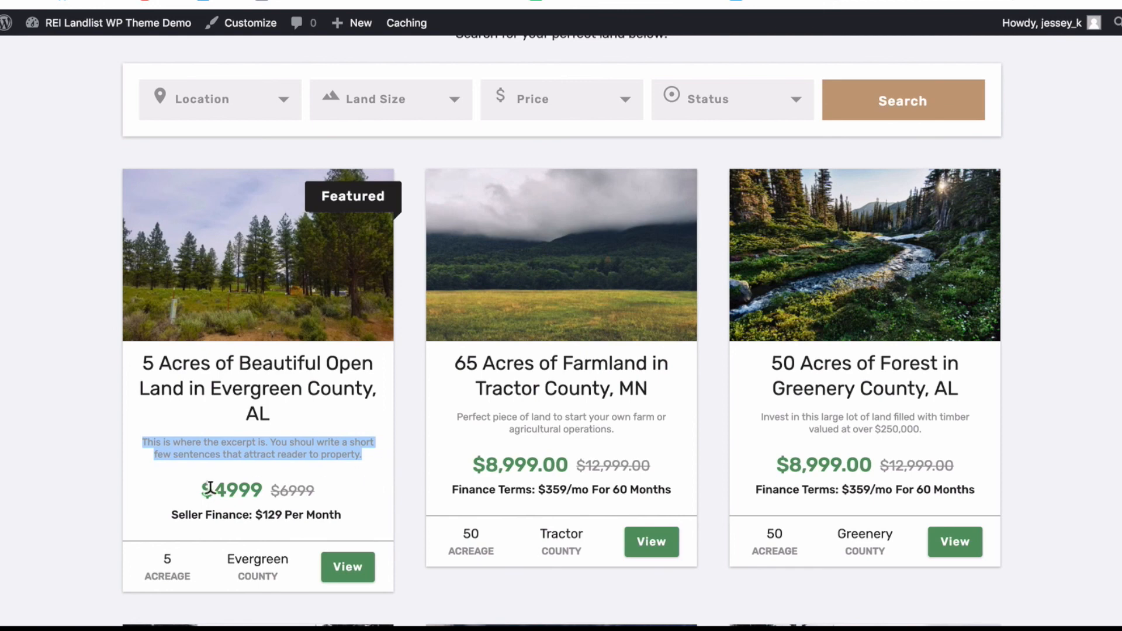
drag(199, 492, 327, 506)
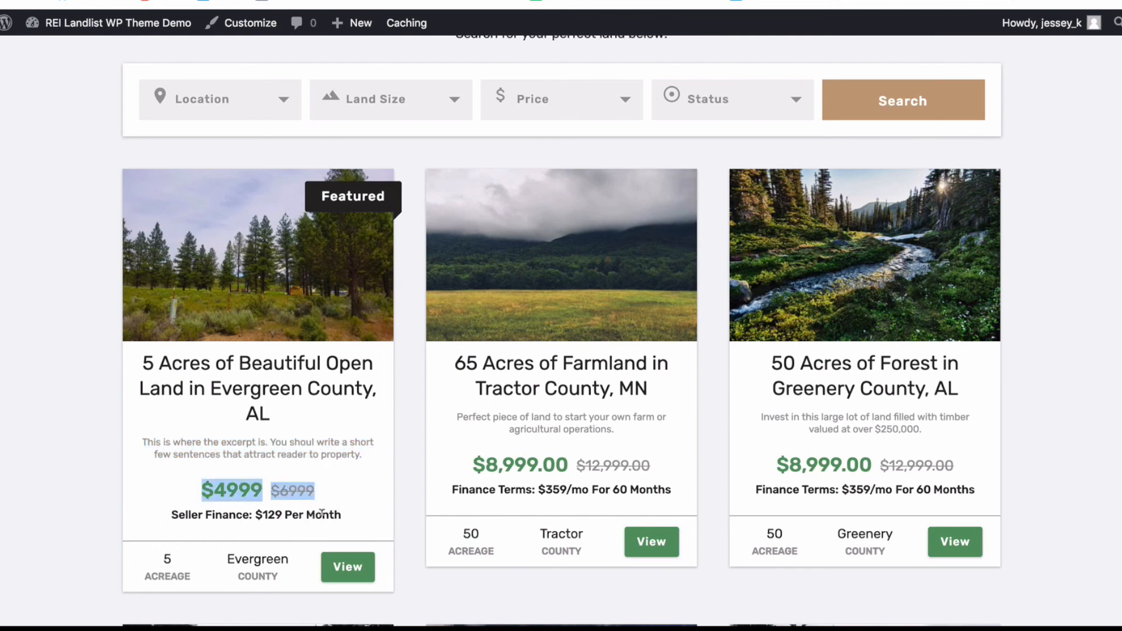
Step: View the published Evergreen County listing from its card and review the page, including its payment options
click(346, 566)
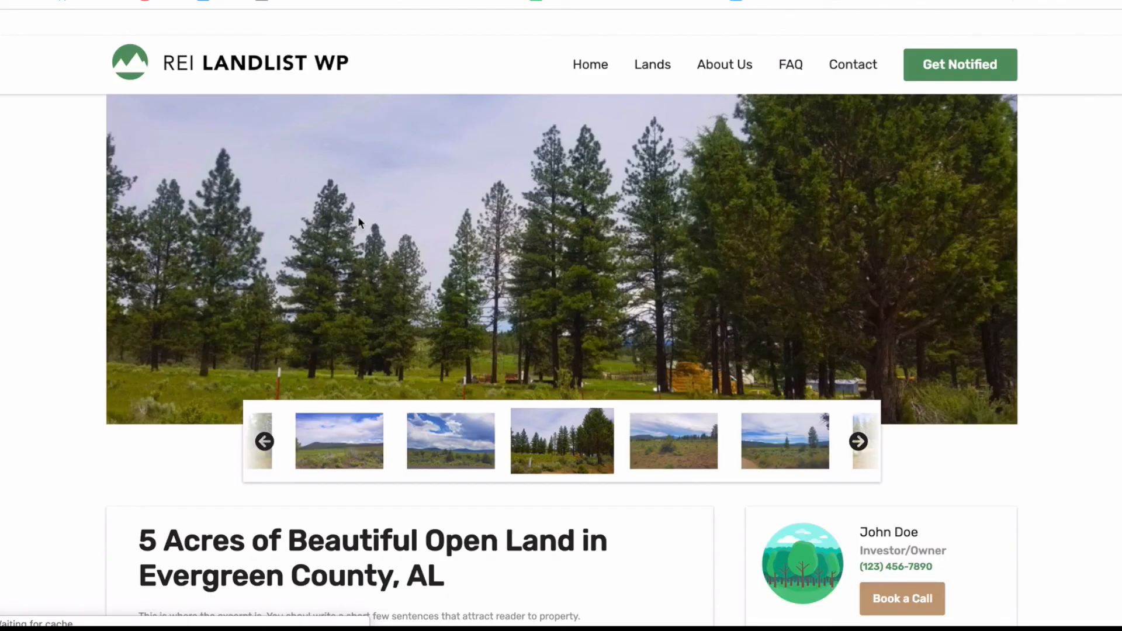
scroll(359, 204, down, 10)
scroll(359, 202, down, 15)
scroll(359, 199, down, 10)
scroll(359, 199, up, 20)
scroll(358, 199, down, 8)
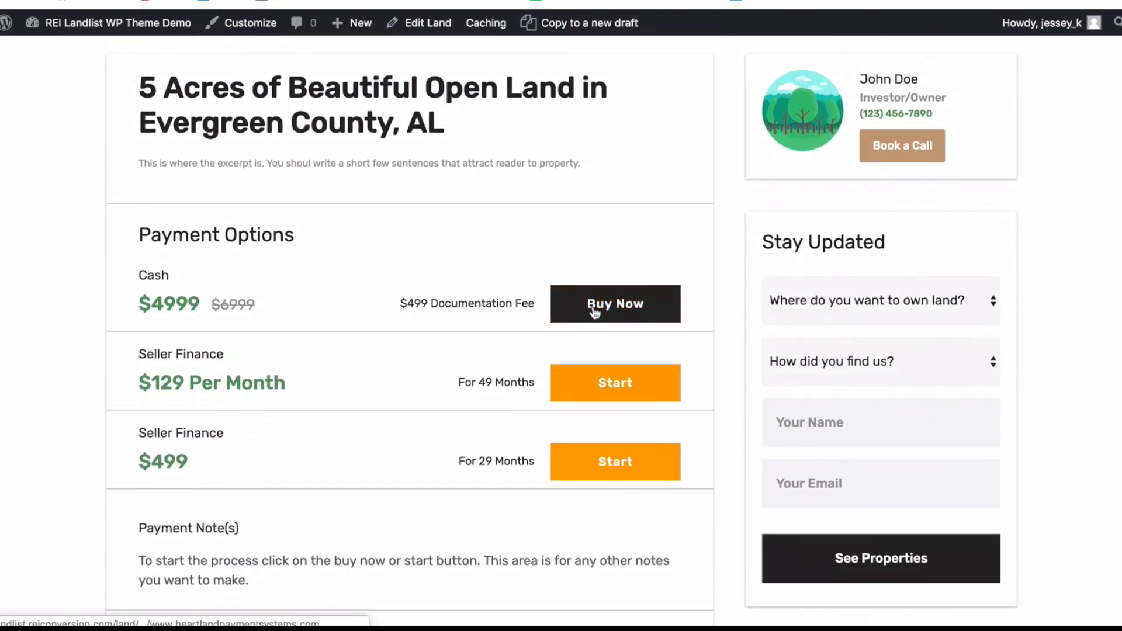